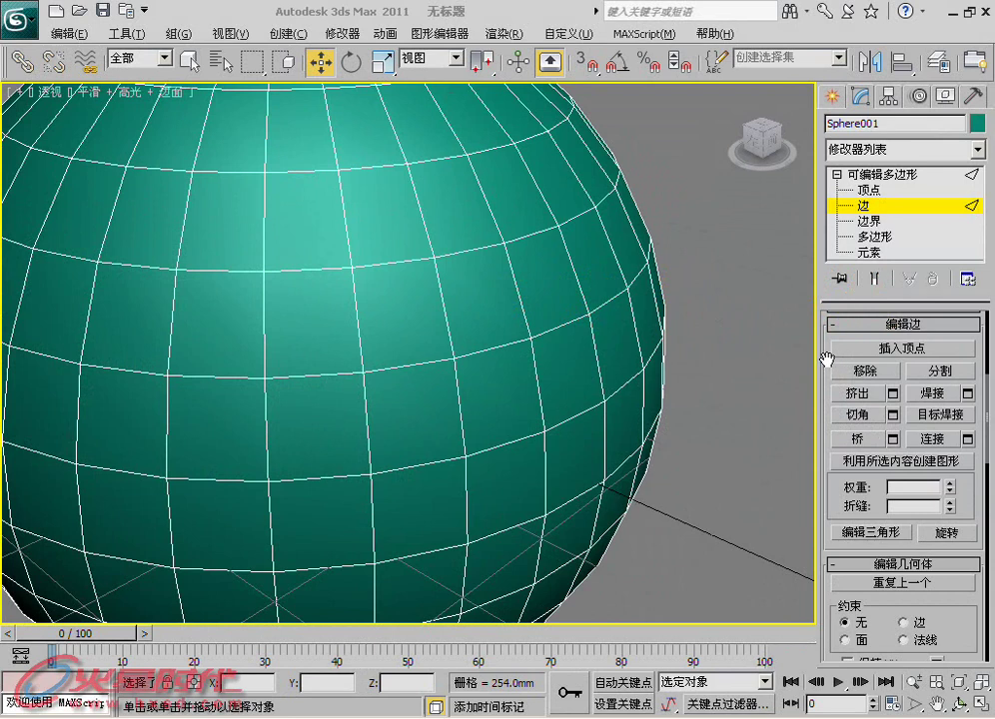
Toggle Insert Vertex on, then return to Move and put Sphere001 at Vertex level.
drag(828, 360, 824, 374)
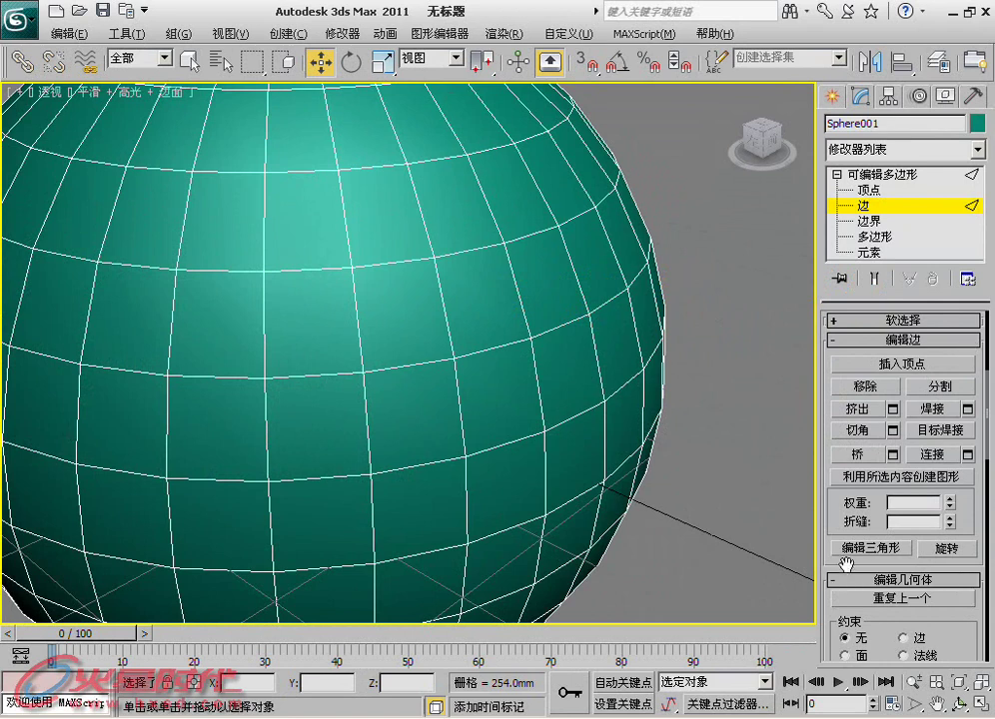
click(909, 374)
alt+middle_drag(473, 407, 429, 276)
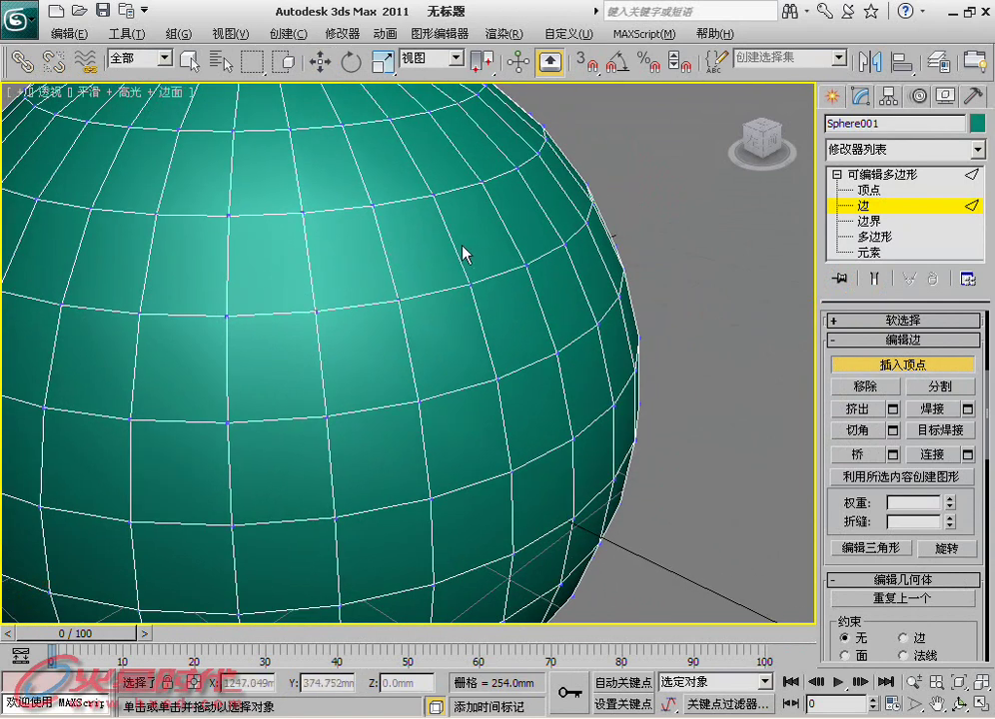
mouse_move(477, 304)
alt+middle_down()
mouse_move(468, 371)
mouse_move(499, 350)
mouse_move(493, 338)
alt+middle_up()
key(w)
key(1)
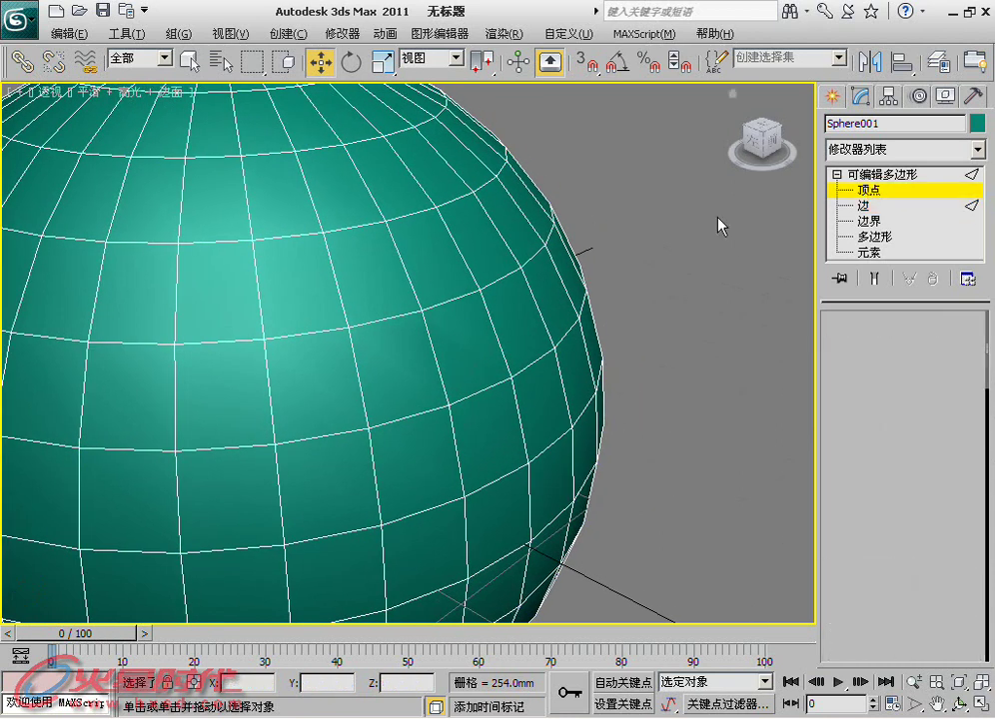
alt+middle_drag(430, 374, 418, 338)
right_click(417, 338)
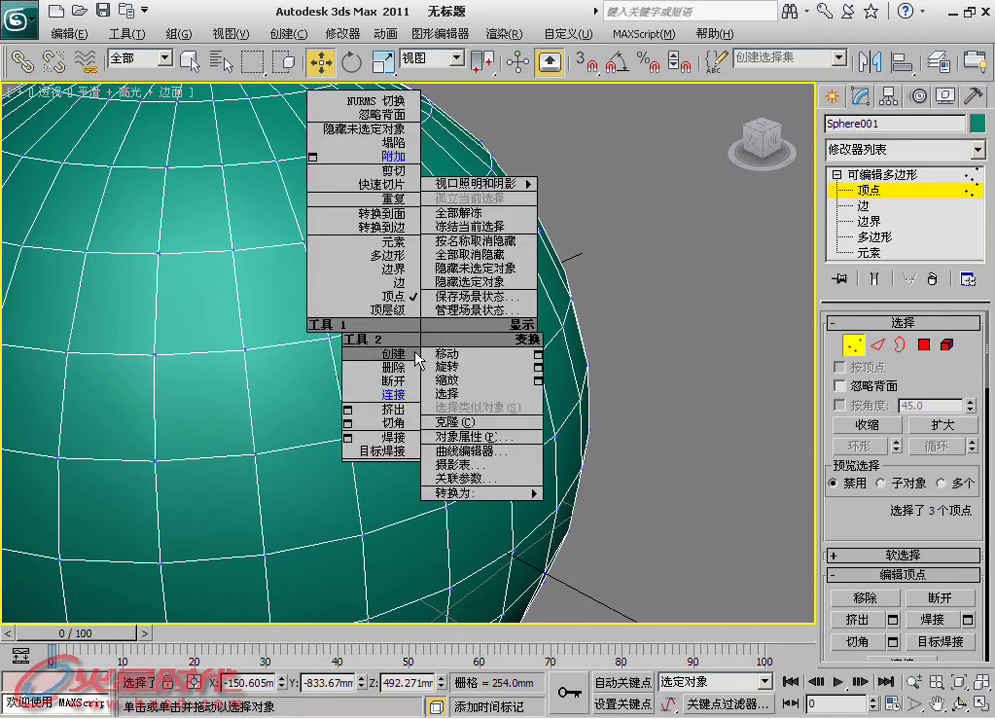
click(322, 389)
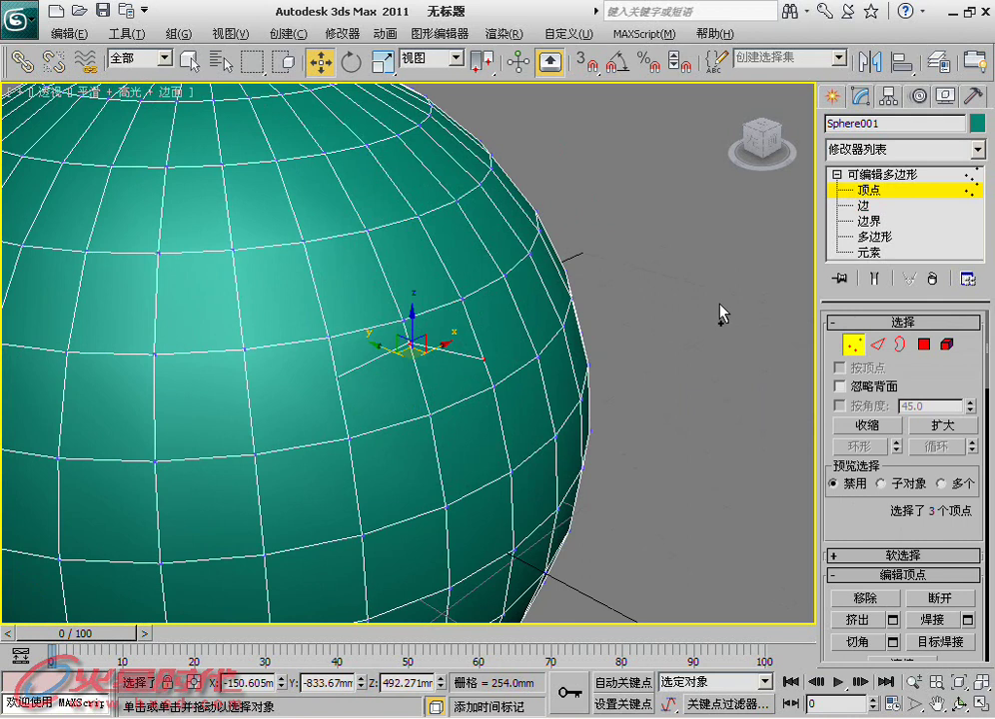
click(865, 204)
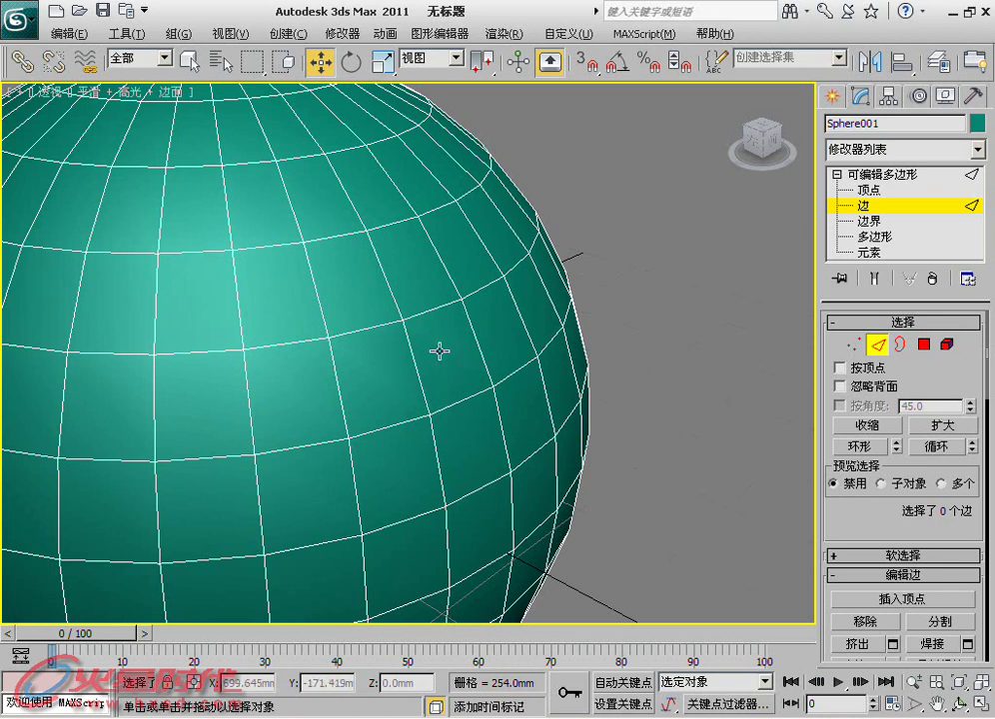
scroll(407, 411, up, 1)
scroll(424, 410, up, 2)
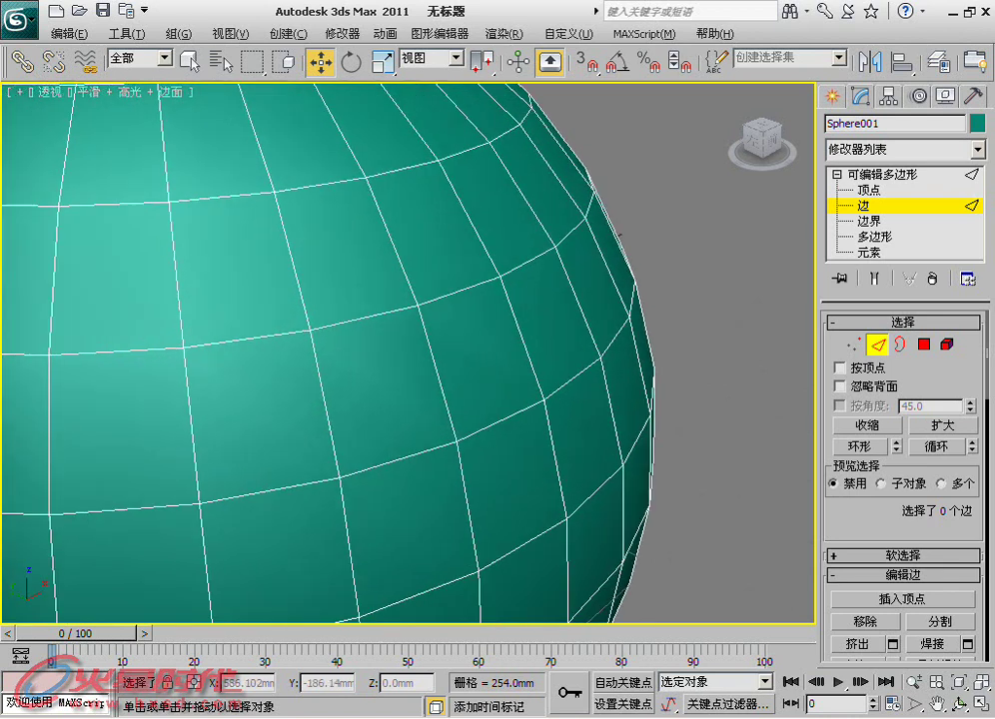
scroll(437, 356, up, 1)
key(F4)
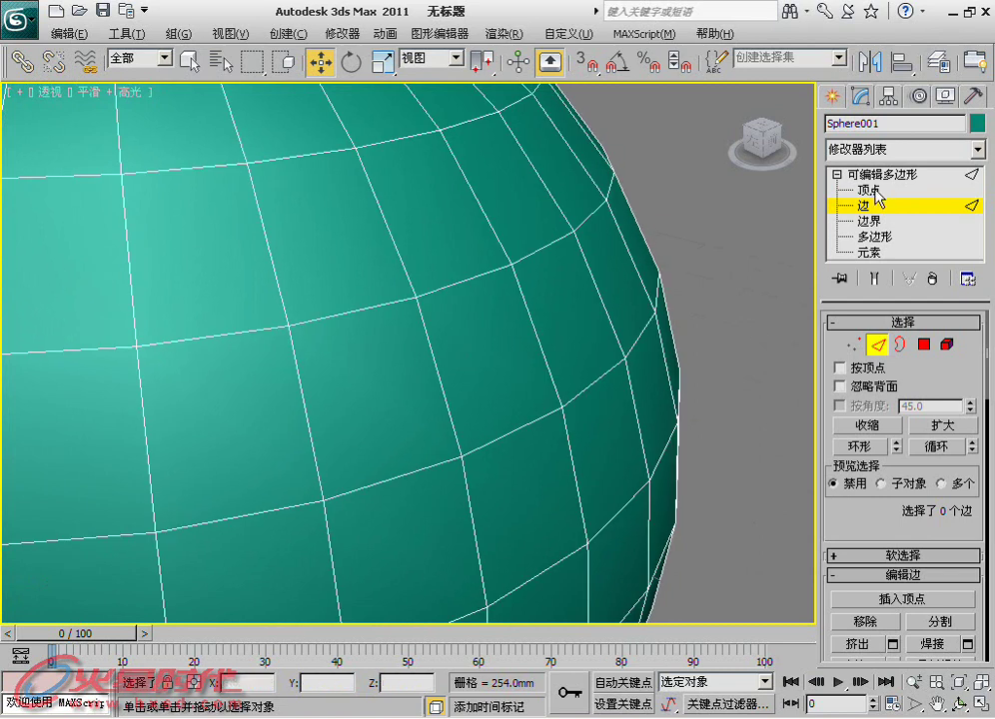
click(868, 189)
right_click(522, 377)
middle_drag(500, 350, 515, 350)
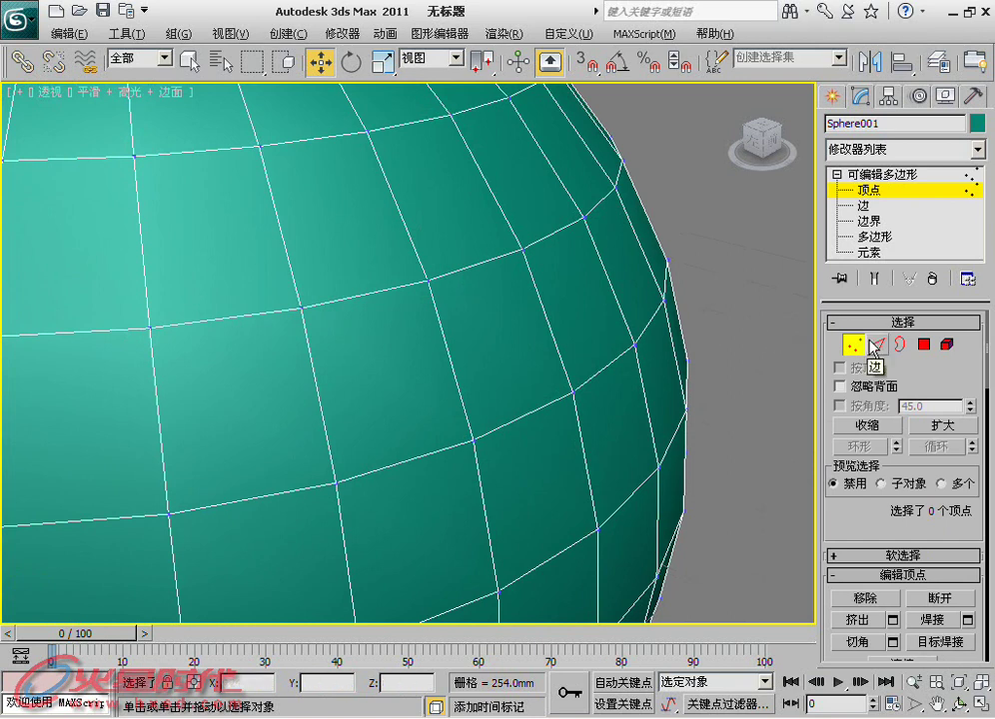
Select three connected edges on the upper sphere, remove them, and check the leftover vertices.
key(2)
click(449, 269)
ctrl+click(398, 288)
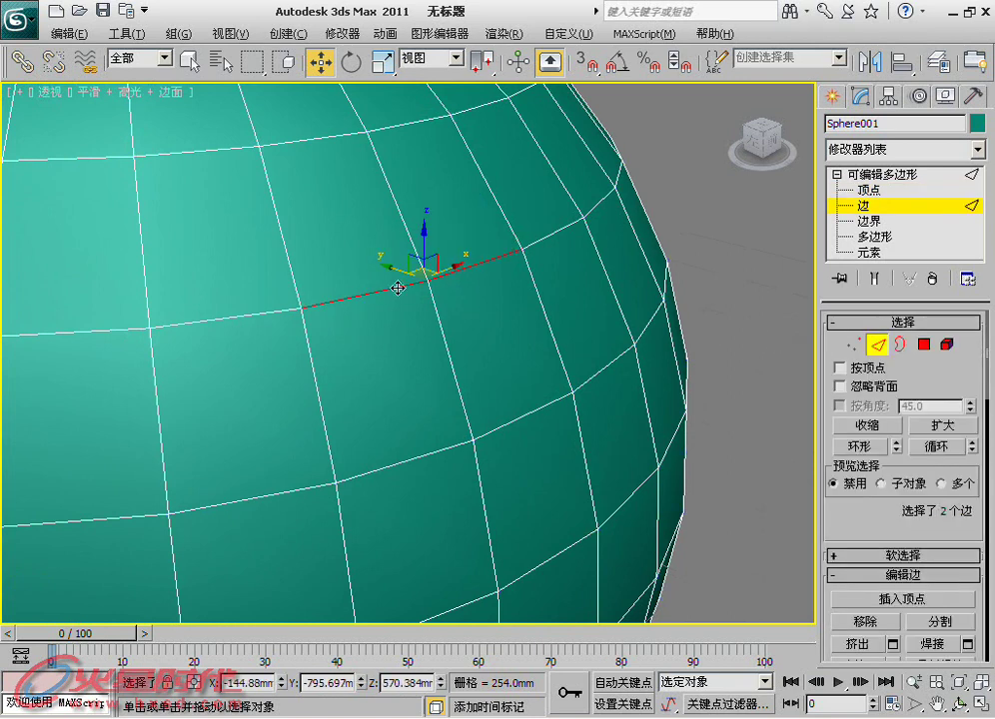
ctrl+click(245, 317)
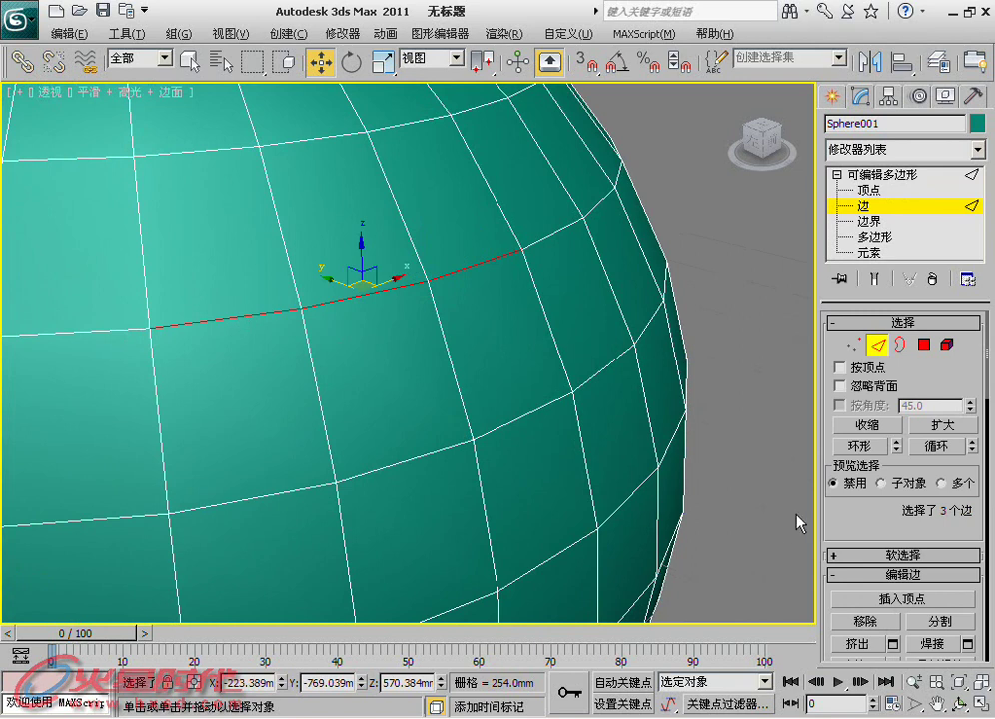
scroll(876, 549, down, 3)
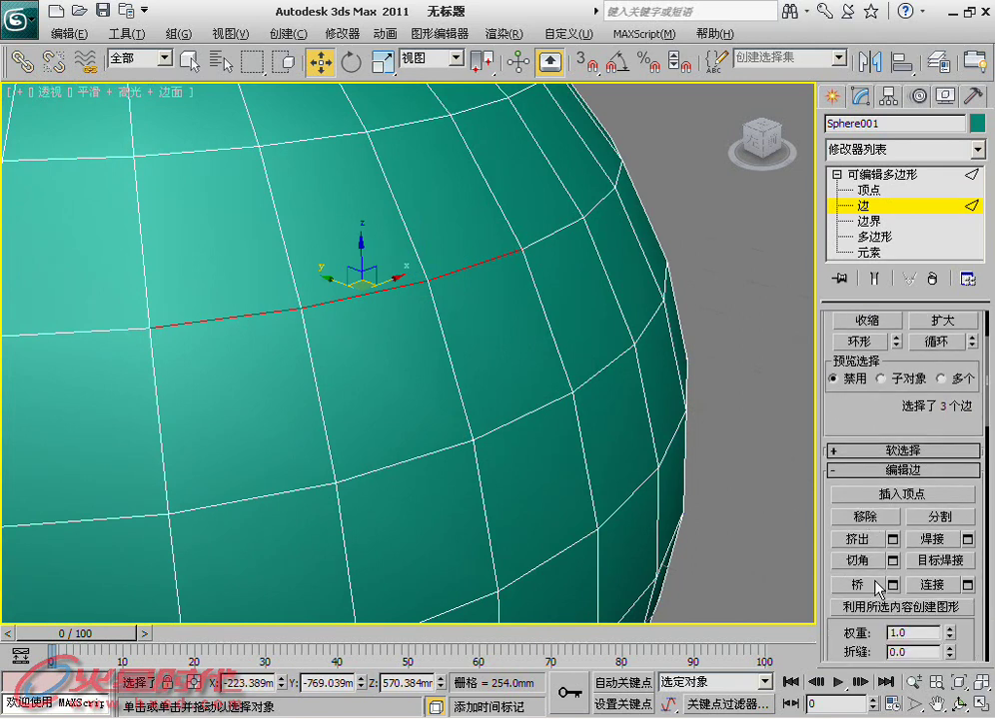
click(857, 518)
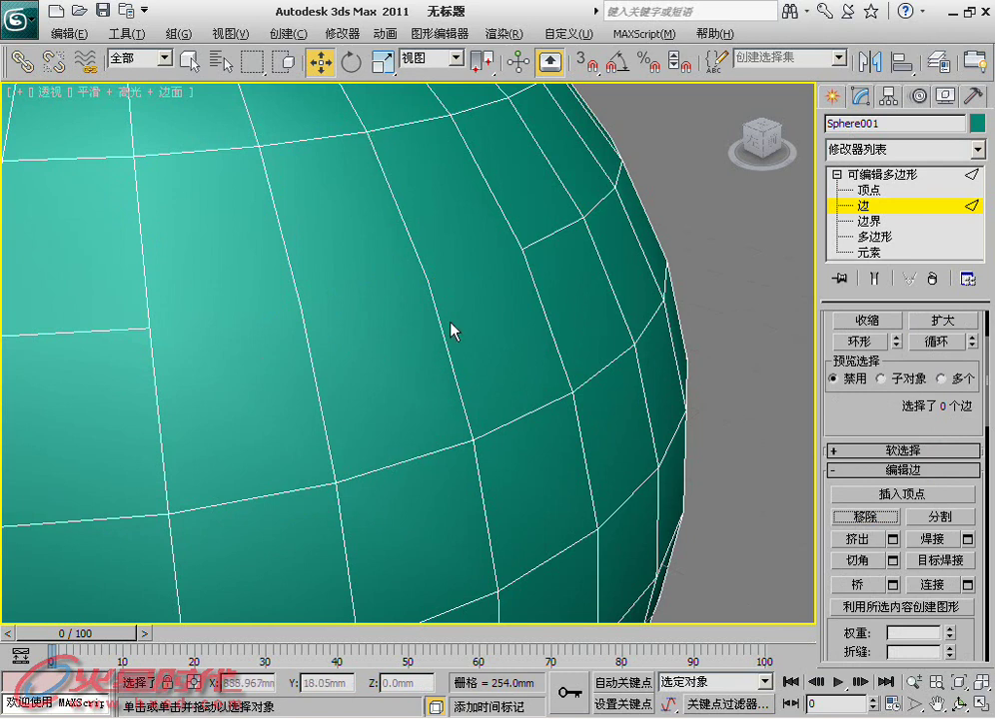
click(865, 190)
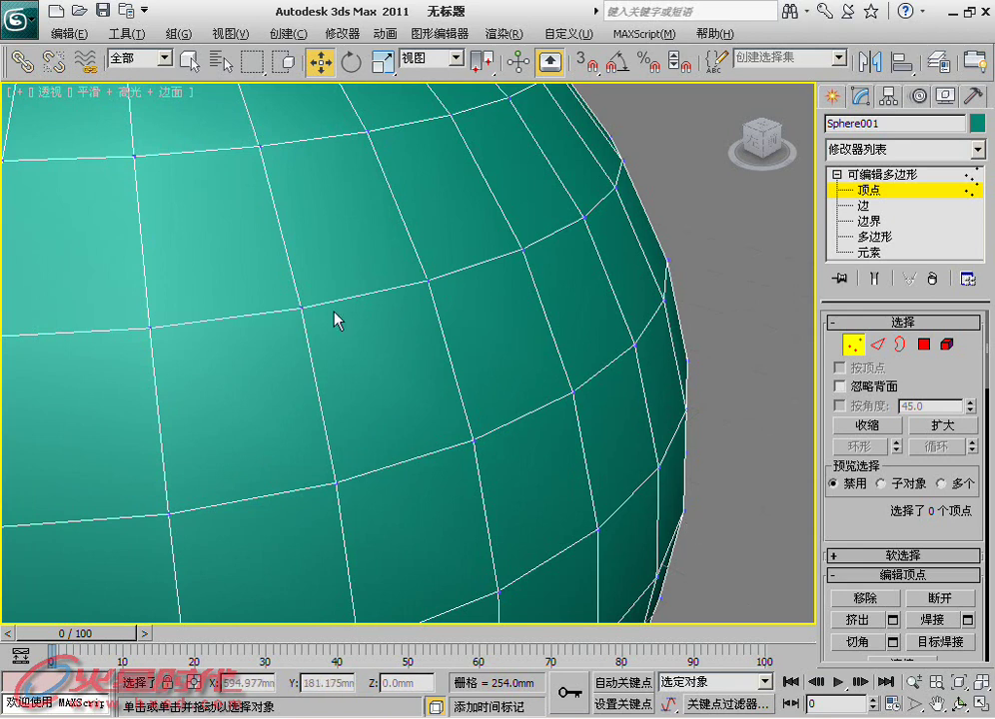
Reselect the three-edge horizontal row and remove it, then undo and redo the removal.
click(877, 343)
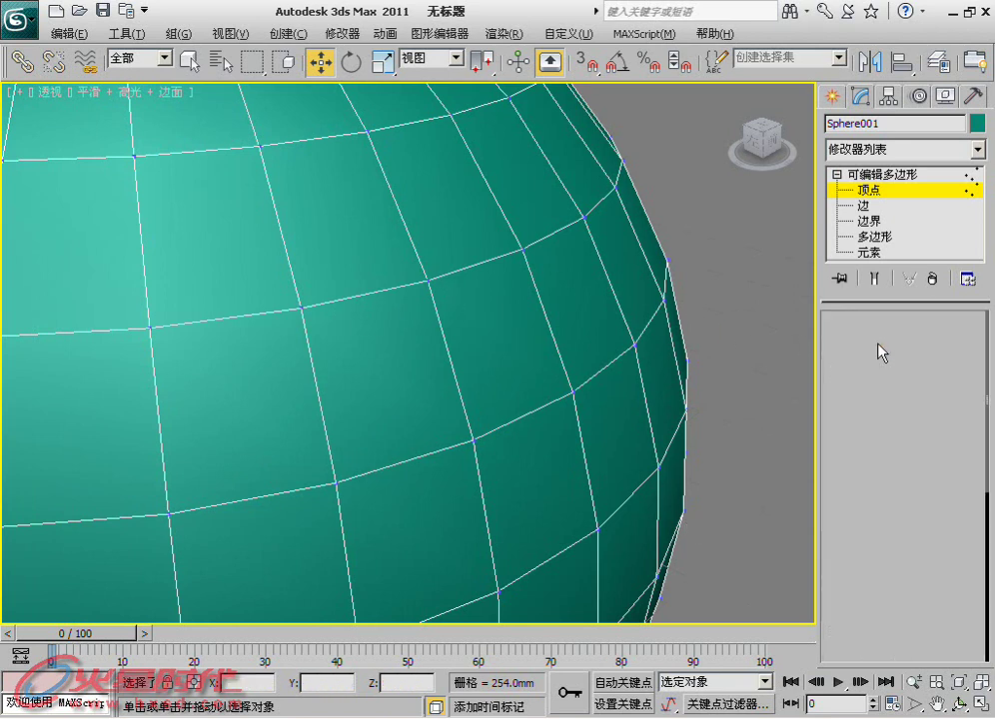
click(470, 268)
ctrl+click(350, 296)
ctrl+click(268, 313)
scroll(892, 542, down, 3)
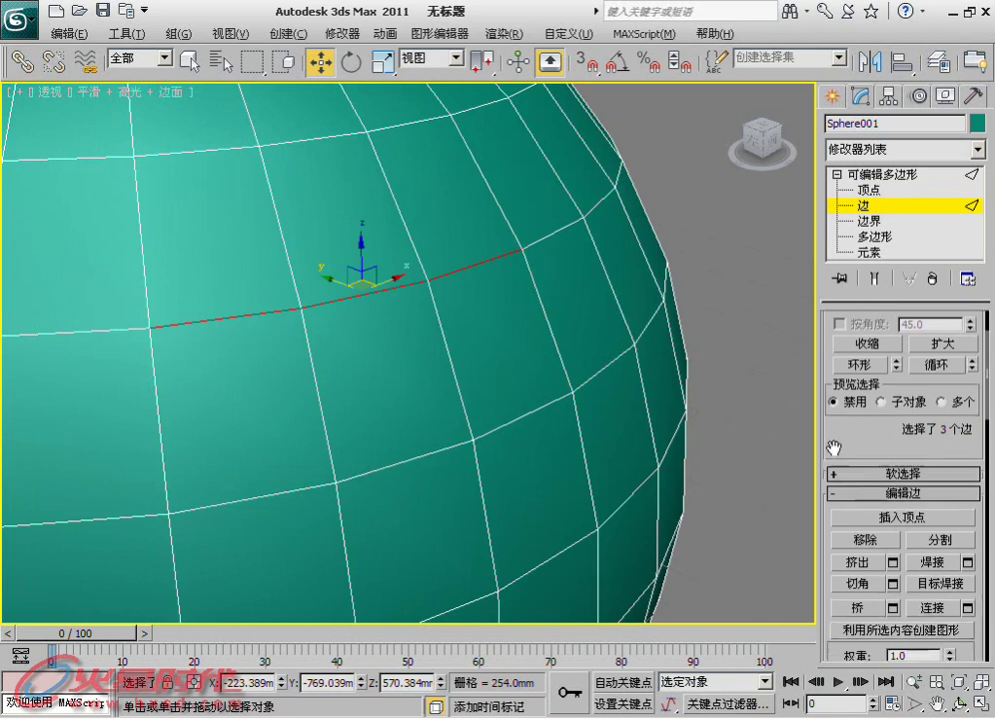
scroll(892, 542, down, 1)
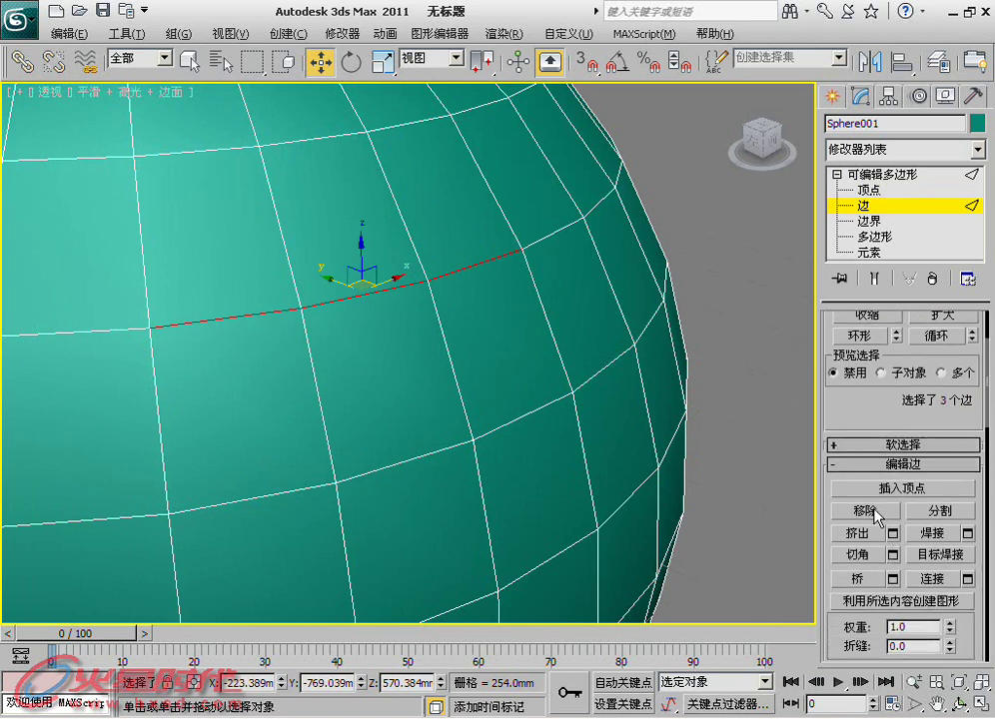
click(877, 514)
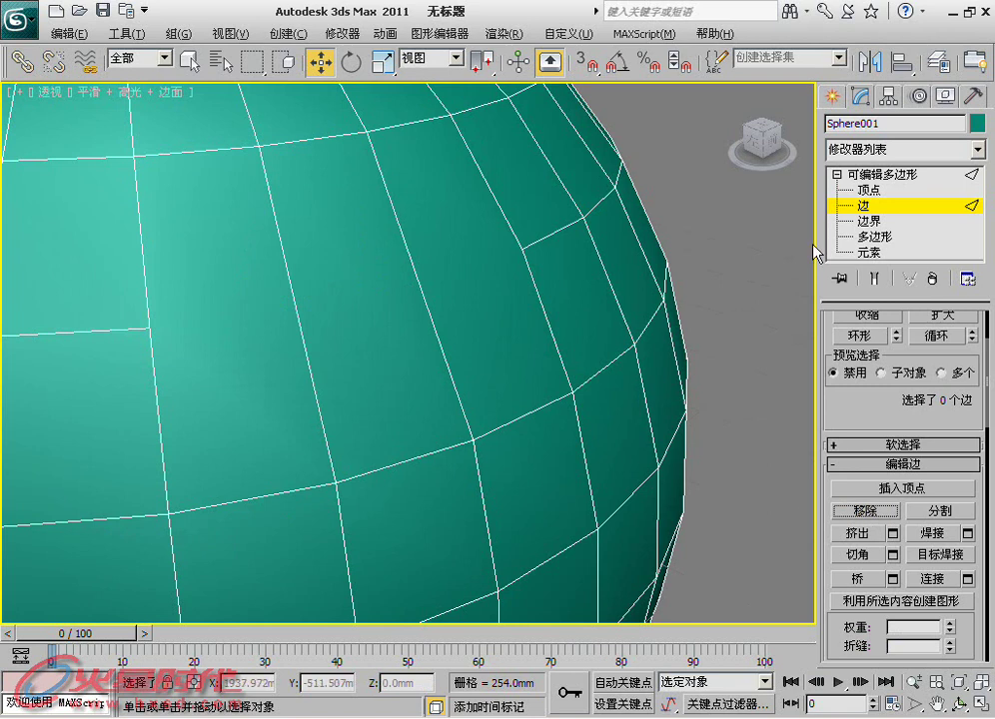
click(859, 190)
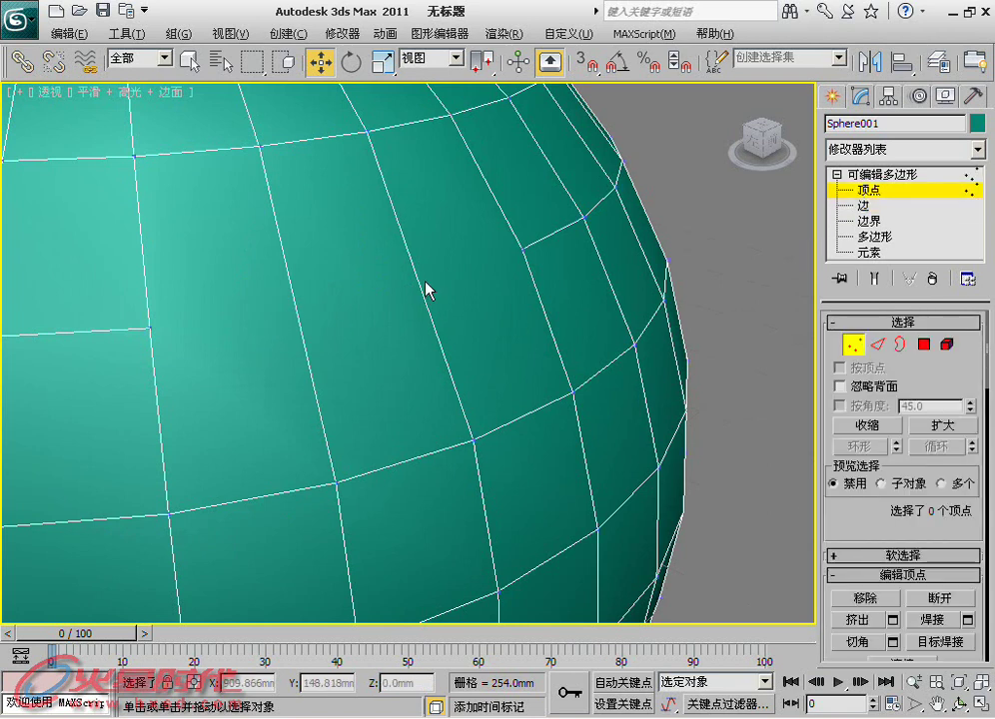
key(ctrl+z)
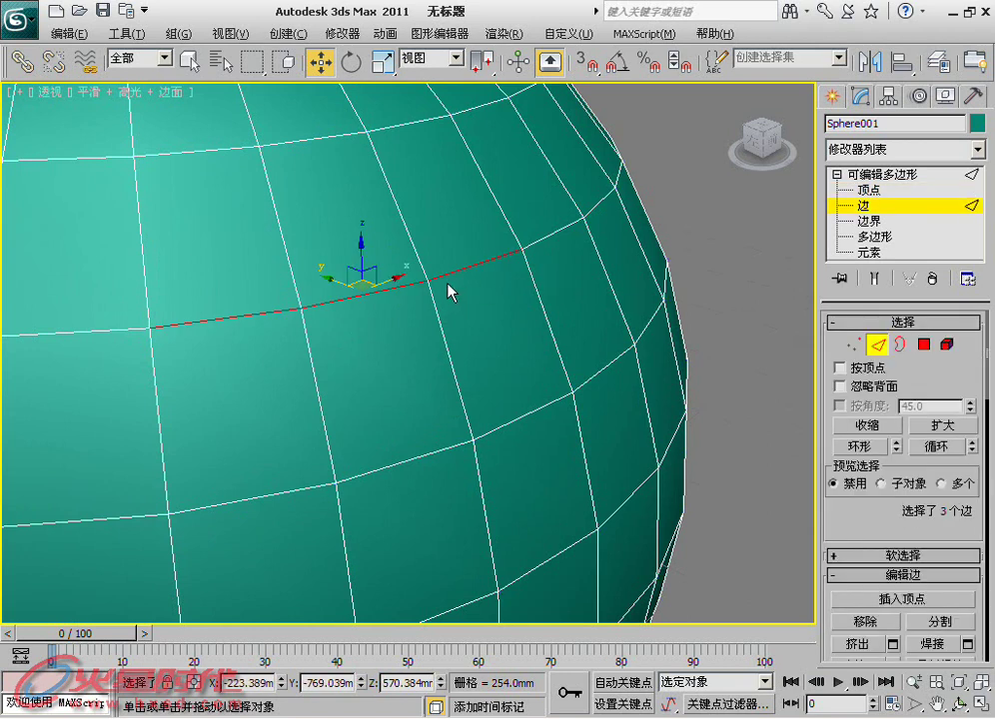
key(BackSpace)
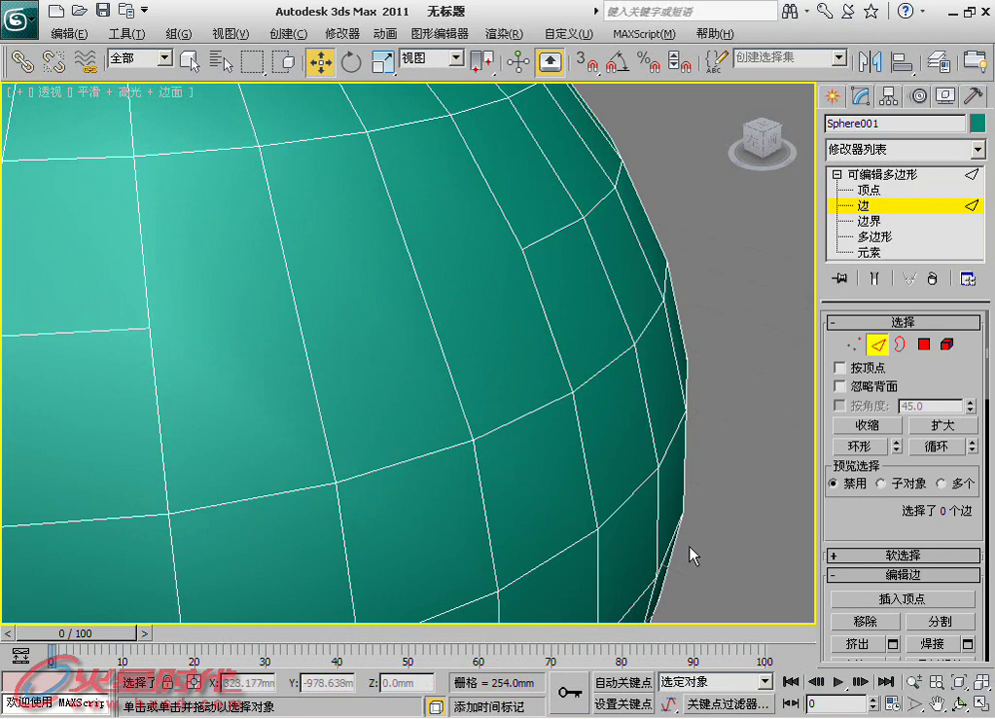
Undo the edge removal and test loop-selecting a single edge ring on the upper right.
key(ctrl+z)
drag(851, 521, 851, 426)
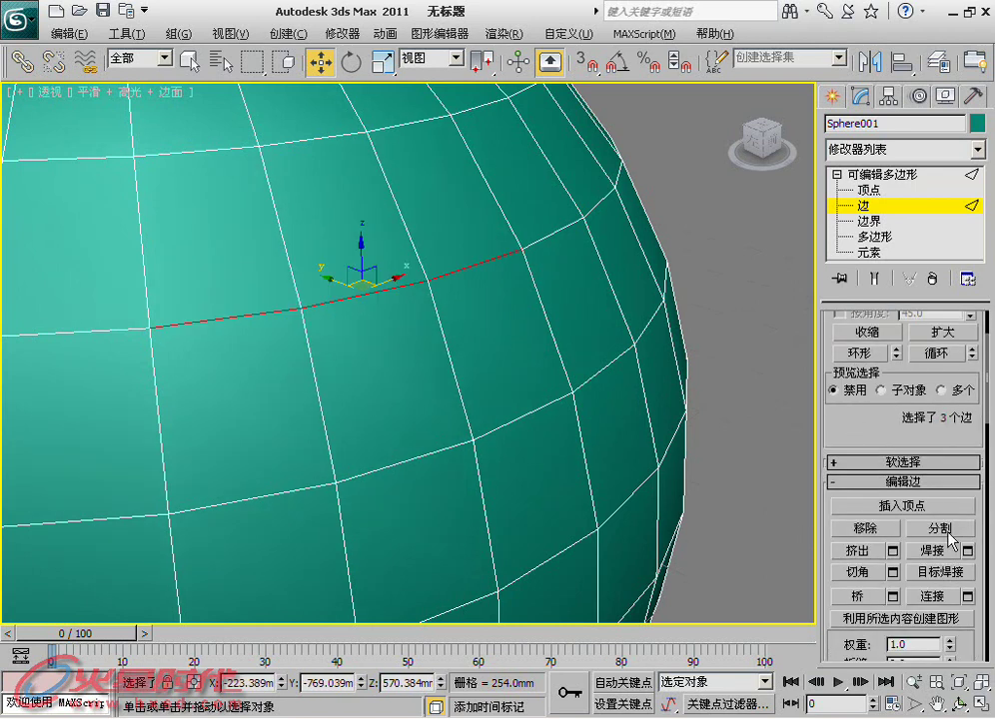
click(540, 245)
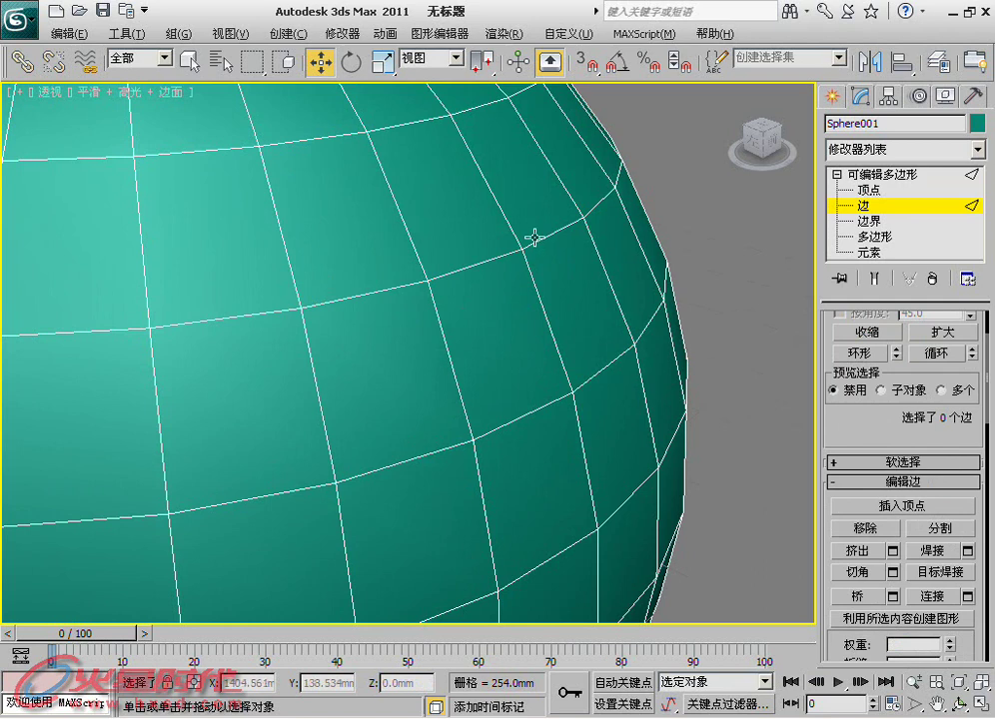
click(535, 240)
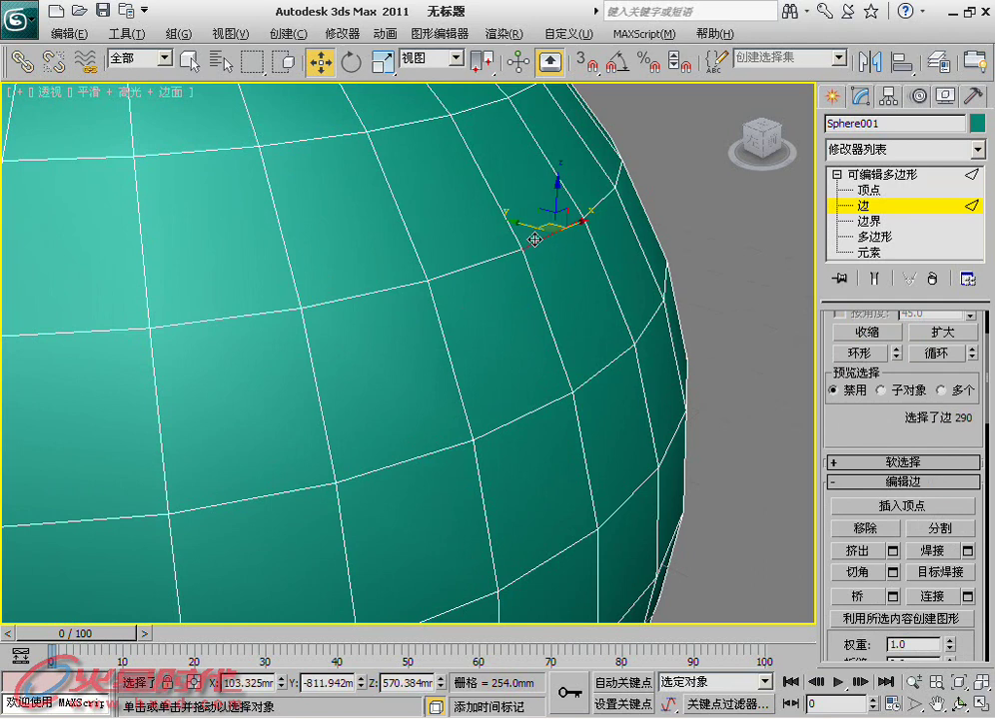
double_click(534, 240)
scroll(533, 254, down, 1)
scroll(559, 299, down, 3)
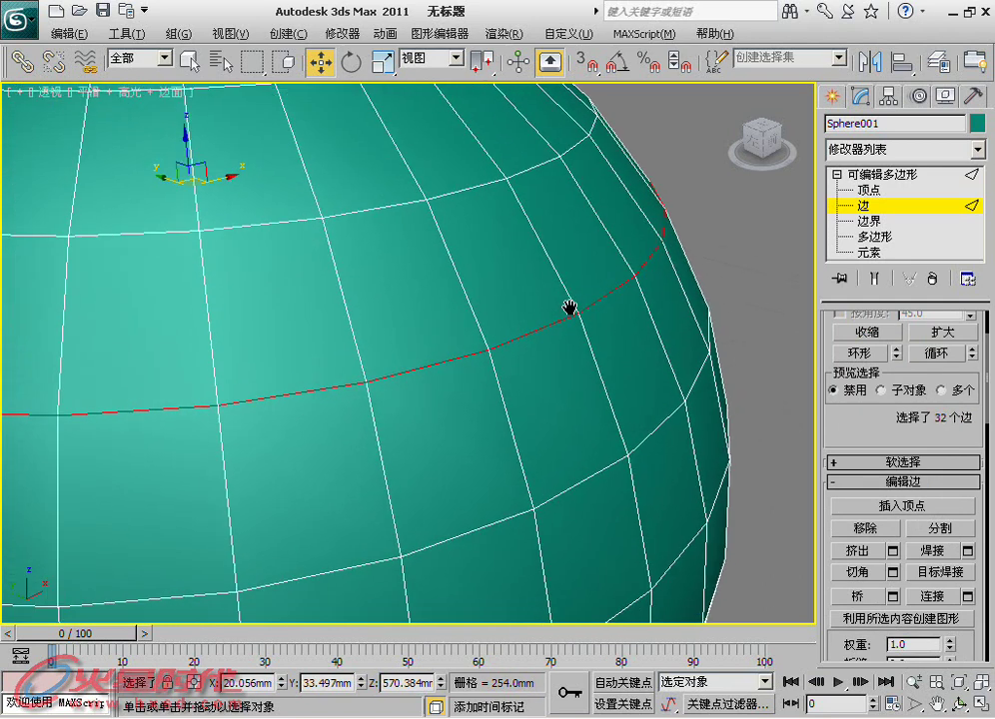
scroll(599, 310, down, 3)
click(692, 316)
Select two edges and grow them into two full horizontal loops of 64 edges.
click(459, 351)
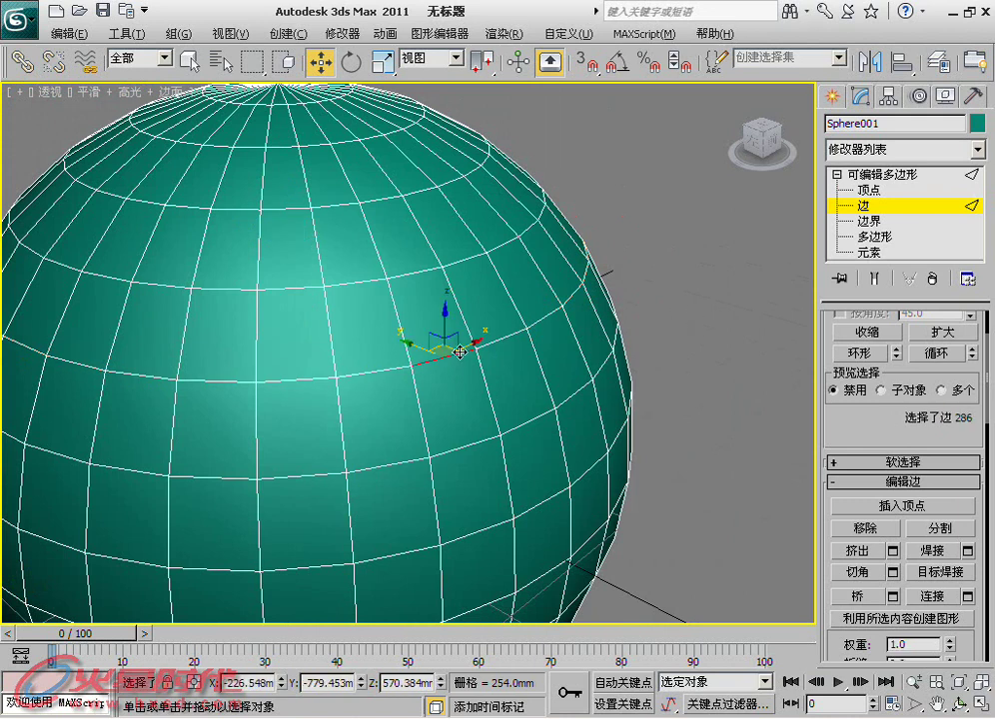
ctrl+click(471, 536)
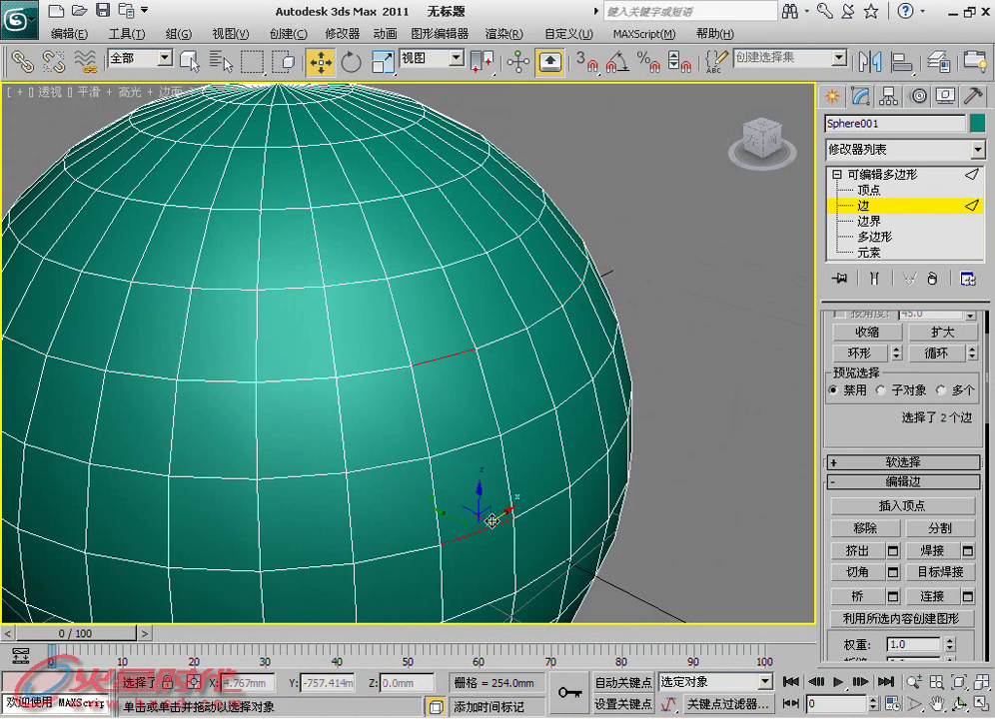
key(alt+l)
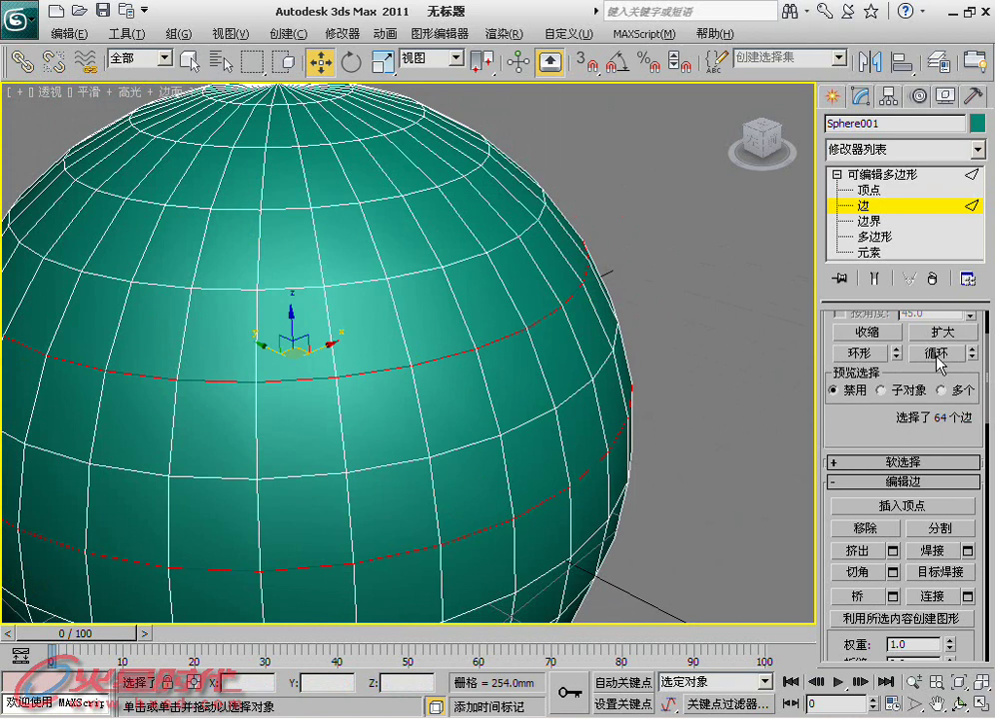
scroll(843, 404, down, 2)
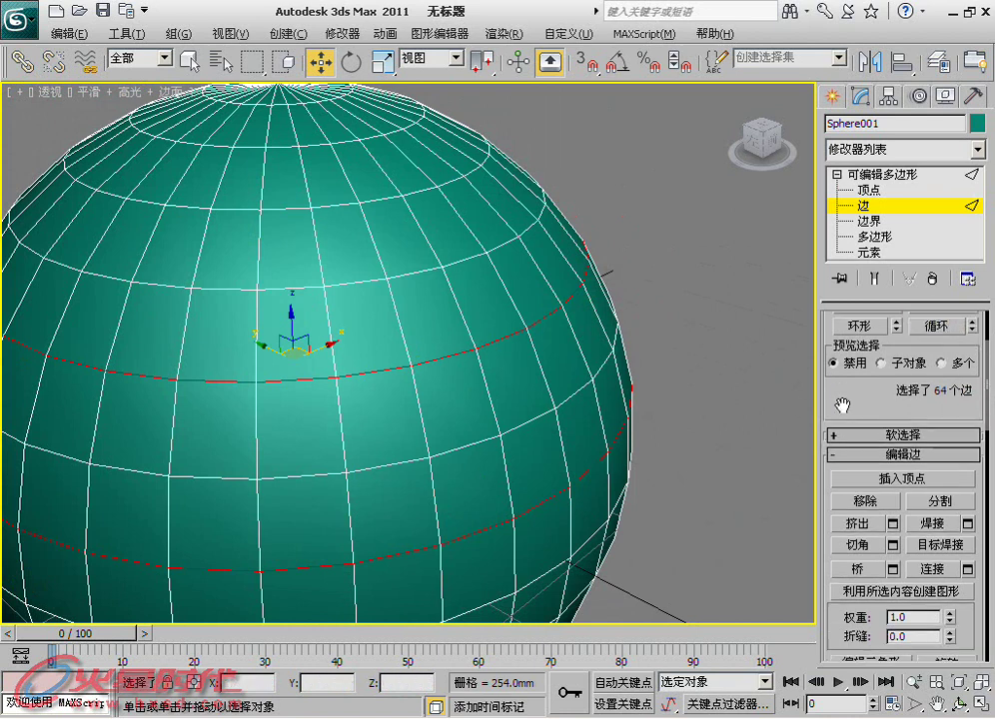
scroll(842, 404, down, 2)
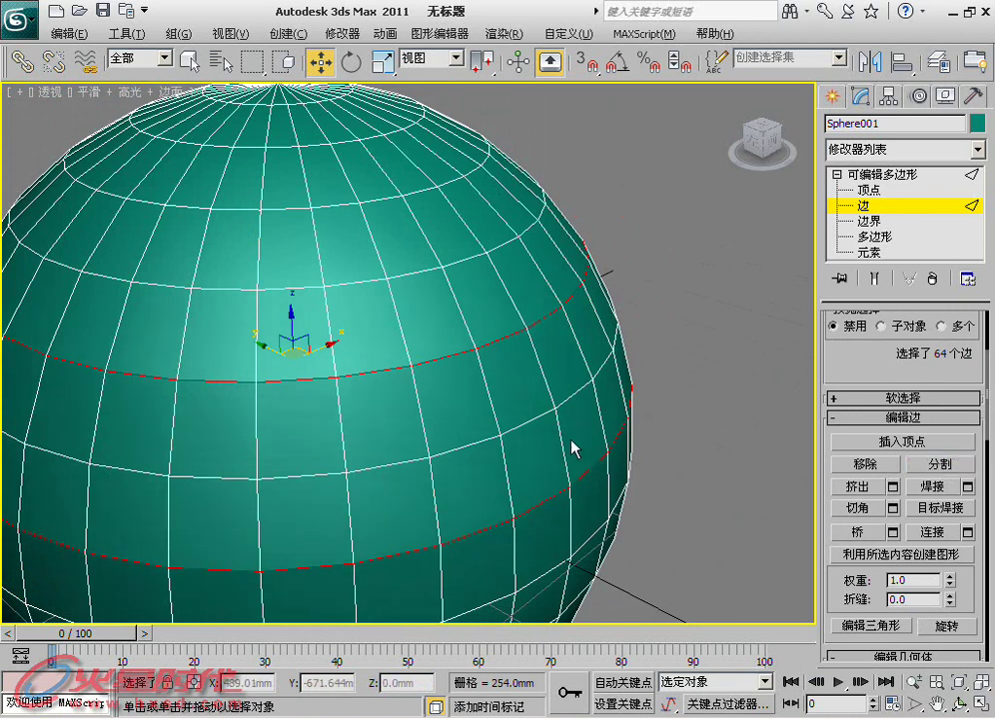
alt+middle_drag(572, 449, 511, 391)
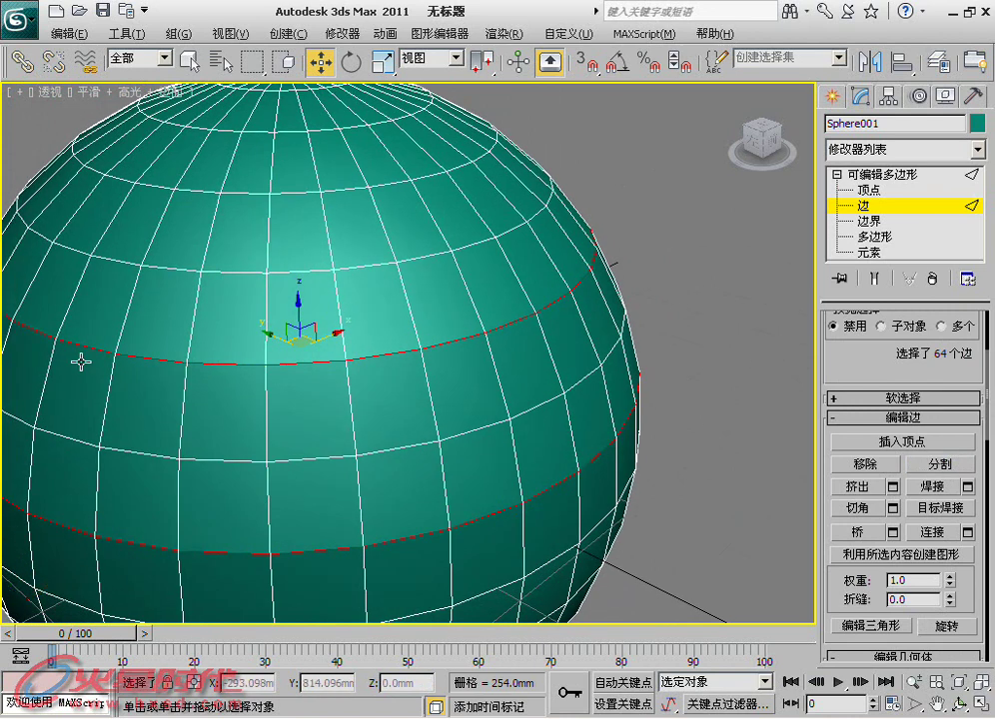
At Element level, lift the top cap and the middle band upward along Z.
click(869, 253)
scroll(351, 279, down, 3)
click(351, 278)
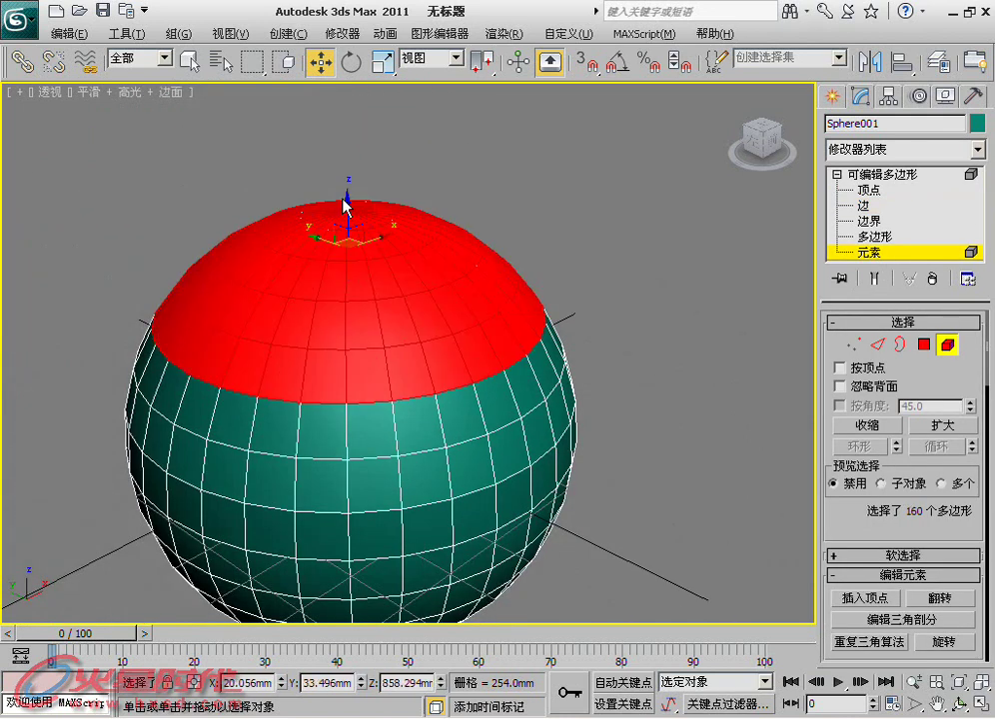
drag(345, 205, 344, 166)
click(377, 427)
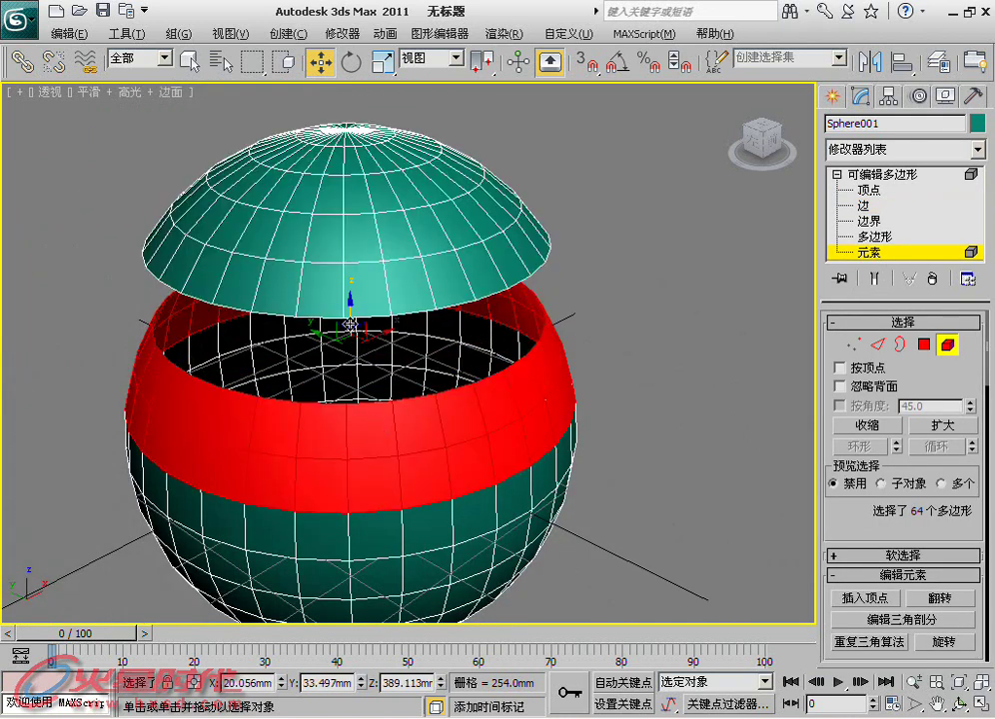
drag(351, 313, 351, 283)
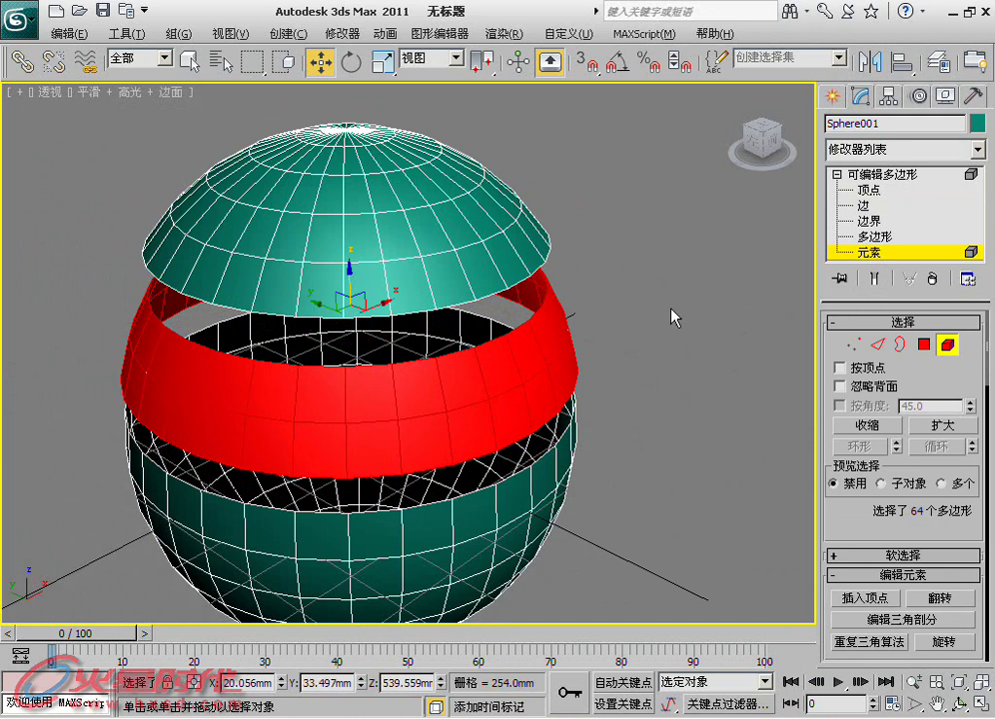
click(670, 313)
Toggle Edged Faces off and back on, switch to Edge level, and orbit side-on.
scroll(541, 402, up, 3)
scroll(525, 399, up, 2)
key(F4)
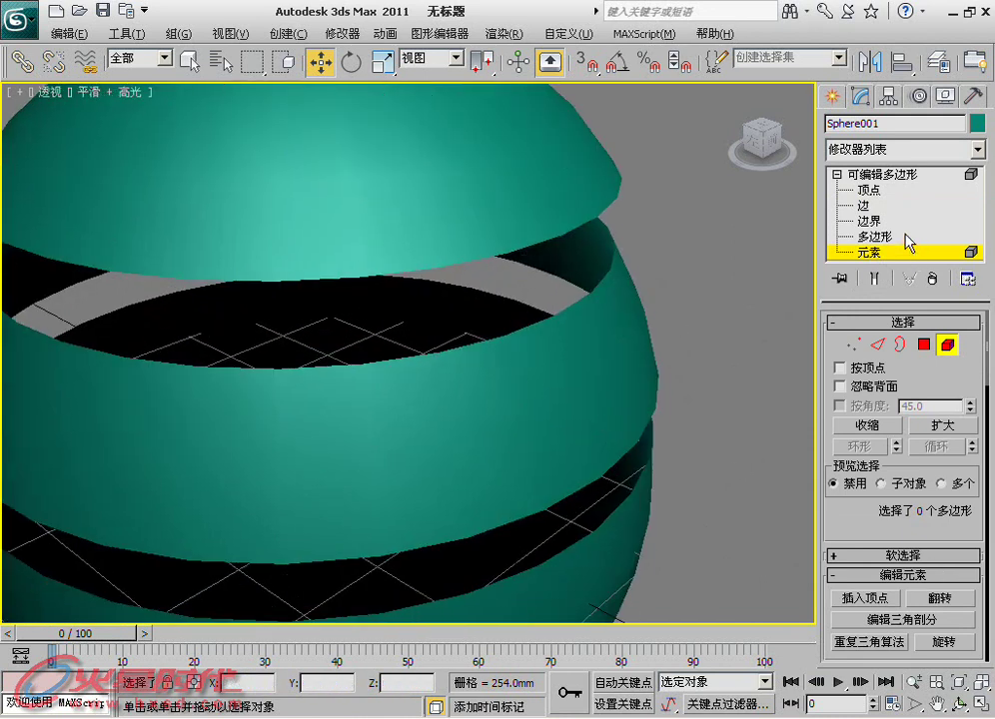
click(871, 208)
scroll(849, 536, down, 3)
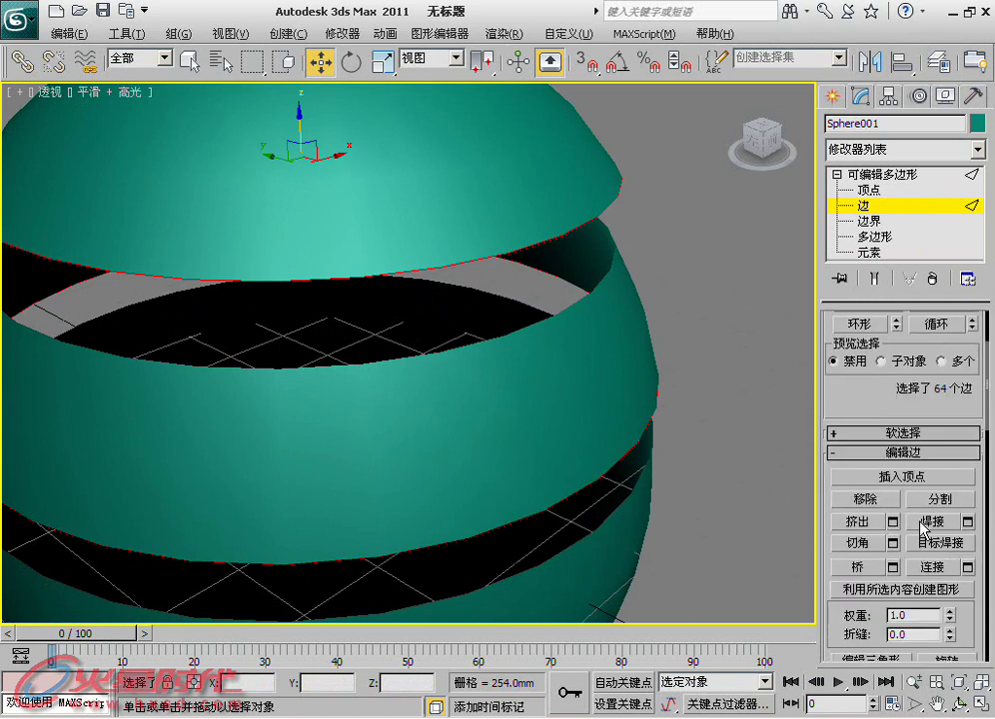
scroll(399, 244, down, 1)
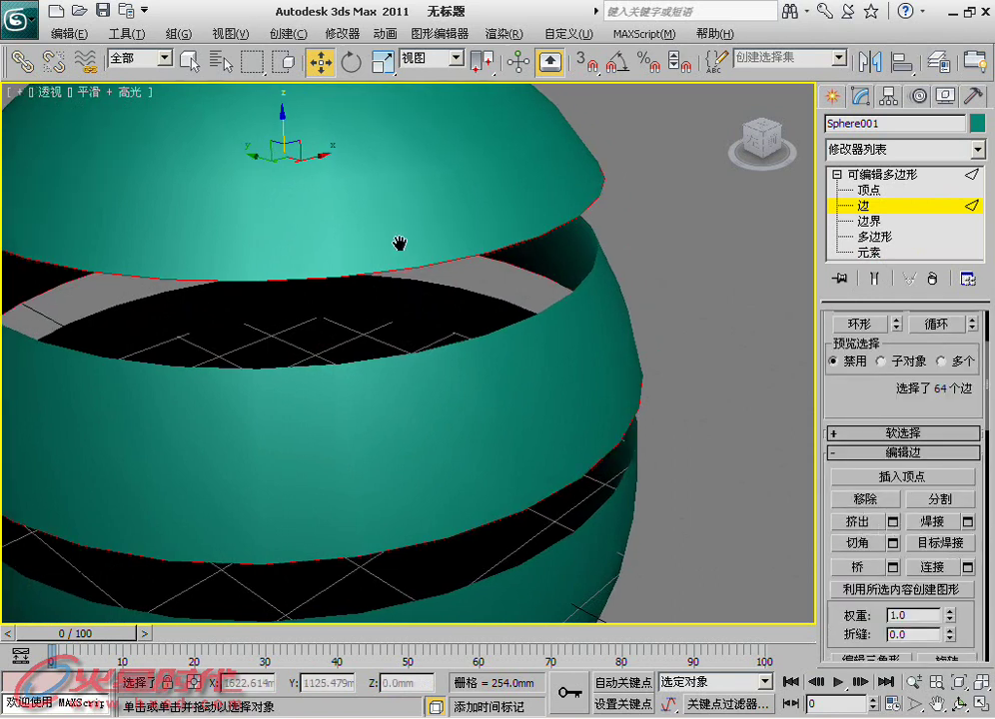
key(F4)
mouse_move(575, 310)
alt+middle_down()
mouse_move(450, 278)
mouse_move(421, 340)
mouse_move(489, 450)
mouse_move(478, 440)
alt+middle_up()
scroll(421, 340, up, 2)
Extrude one vertical front edge 75.51mm high and 90.612mm wide after undoing an oversized trial.
click(459, 429)
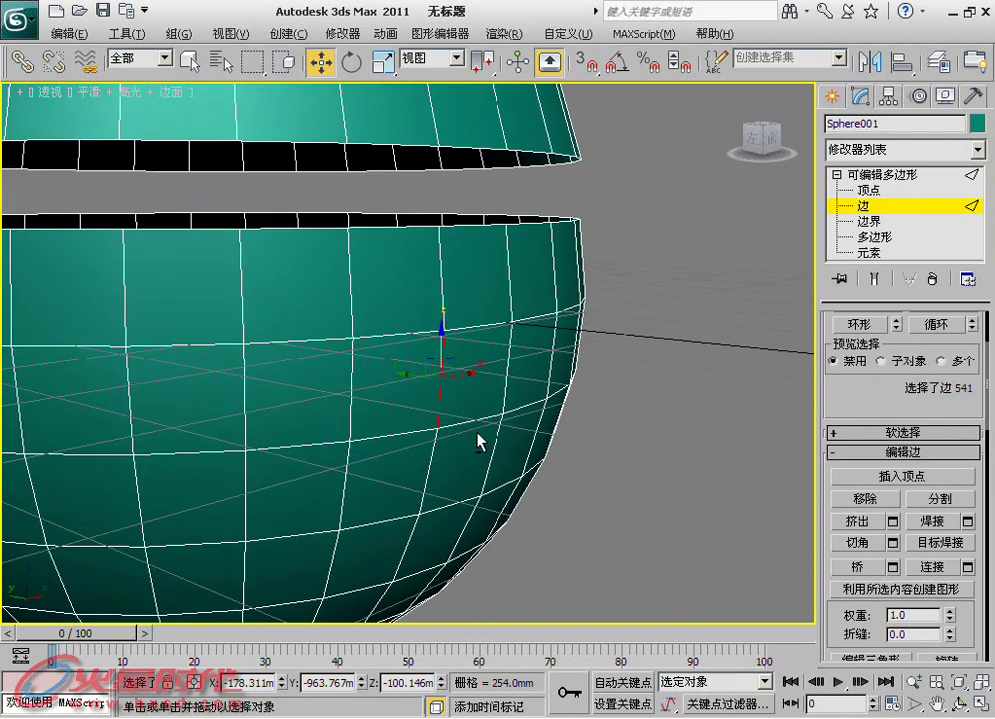
click(857, 522)
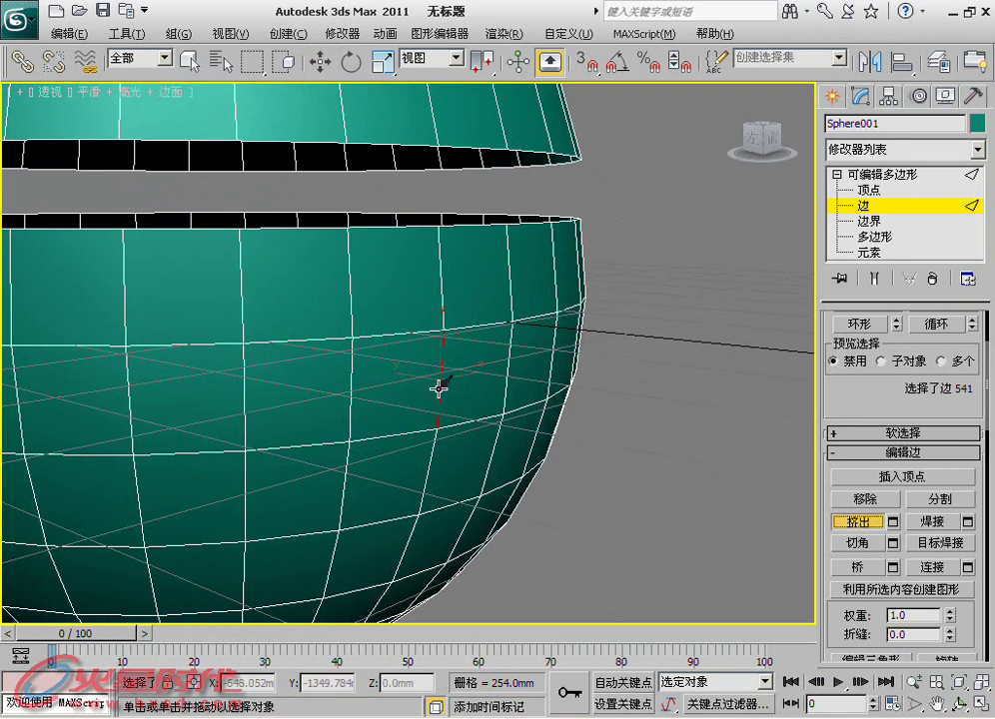
mouse_move(439, 389)
mouse_down()
mouse_move(600, 334)
mouse_move(556, 360)
mouse_move(539, 433)
mouse_move(589, 368)
mouse_move(593, 299)
mouse_move(589, 445)
mouse_move(605, 298)
mouse_move(628, 360)
mouse_move(435, 362)
mouse_move(469, 363)
mouse_move(477, 329)
mouse_move(466, 430)
mouse_up()
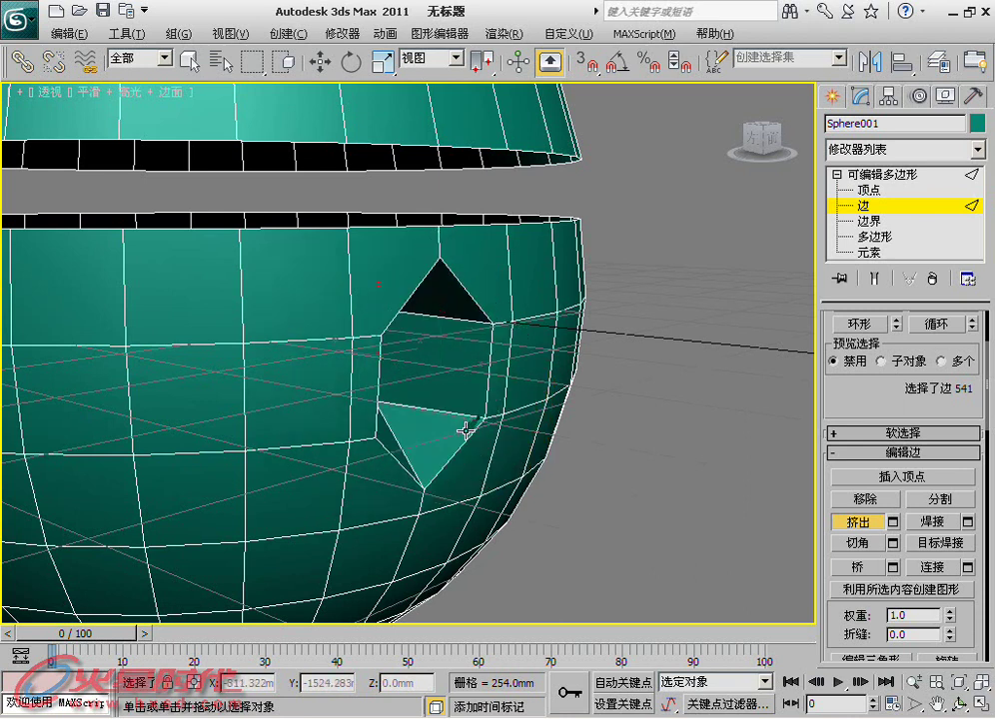
key(ctrl+z)
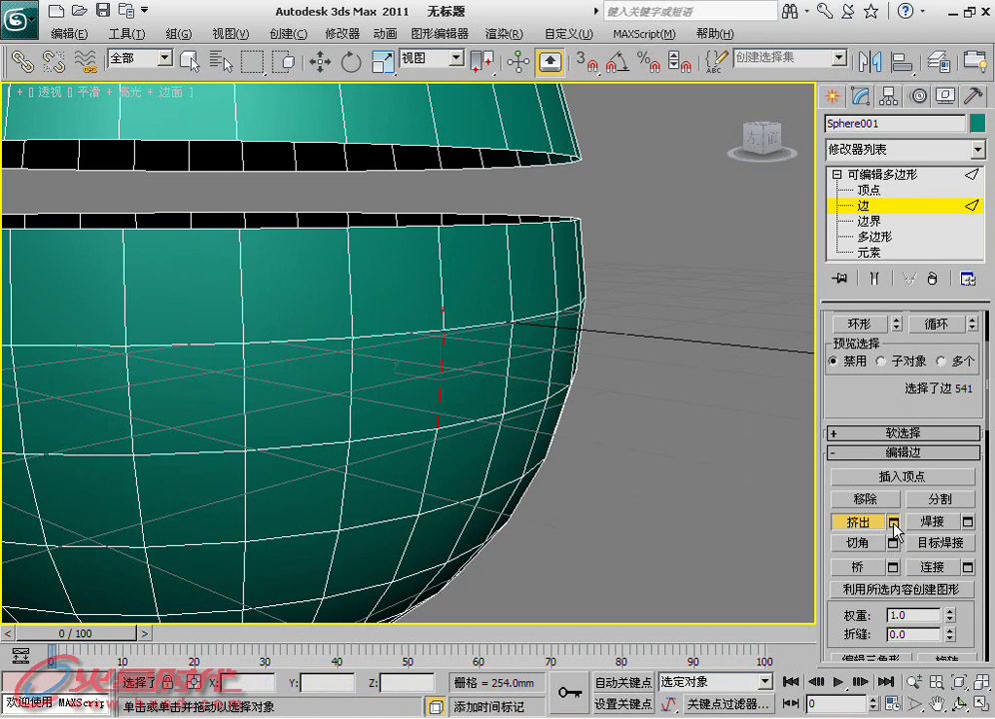
click(893, 521)
mouse_move(462, 393)
mouse_down()
mouse_move(462, 384)
mouse_move(484, 483)
mouse_up()
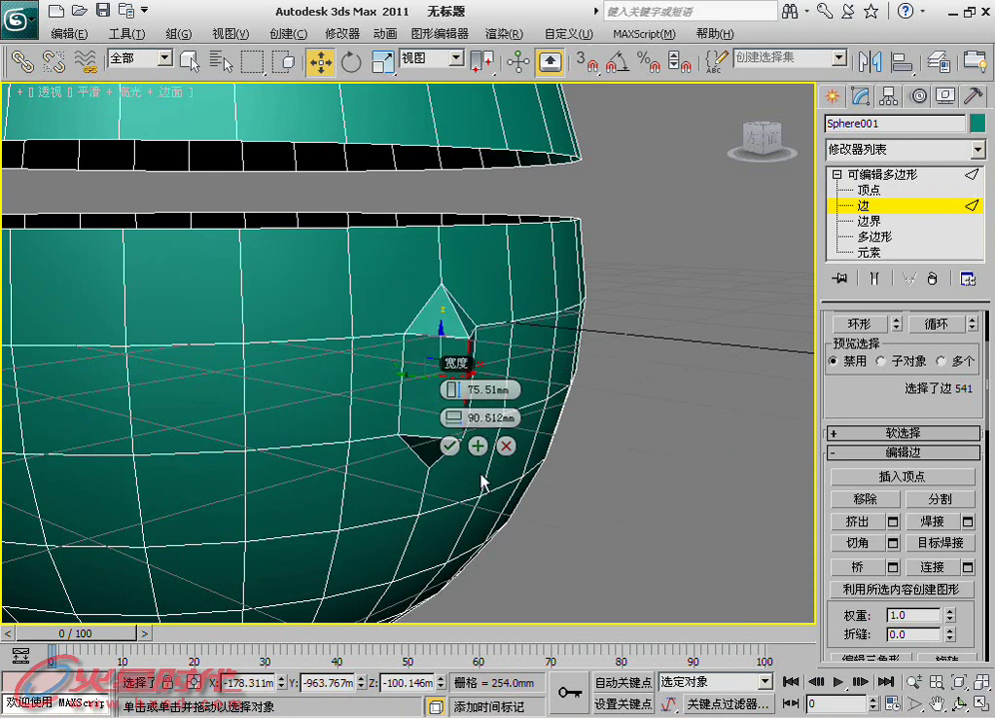
click(450, 446)
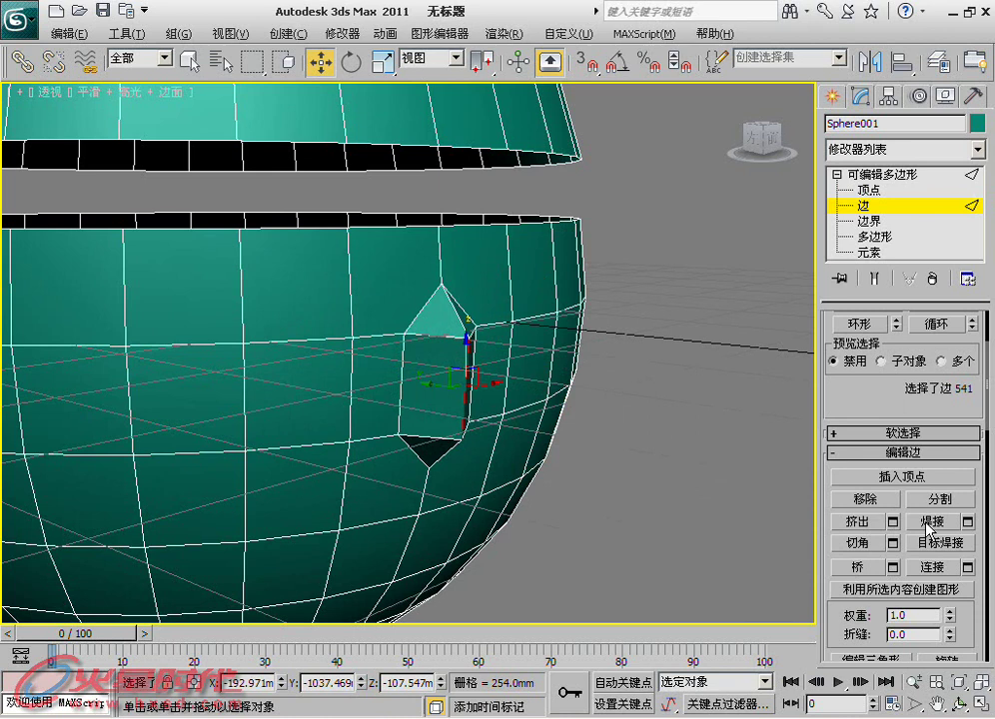
Select the two edges across the lower gap and weld them at a 571.38mm threshold.
right_click(667, 473)
click(685, 470)
mouse_move(684, 470)
alt+middle_down()
mouse_move(314, 306)
mouse_move(218, 377)
mouse_move(267, 372)
mouse_move(256, 352)
alt+middle_up()
alt+middle_drag(336, 316, 282, 350)
click(258, 330)
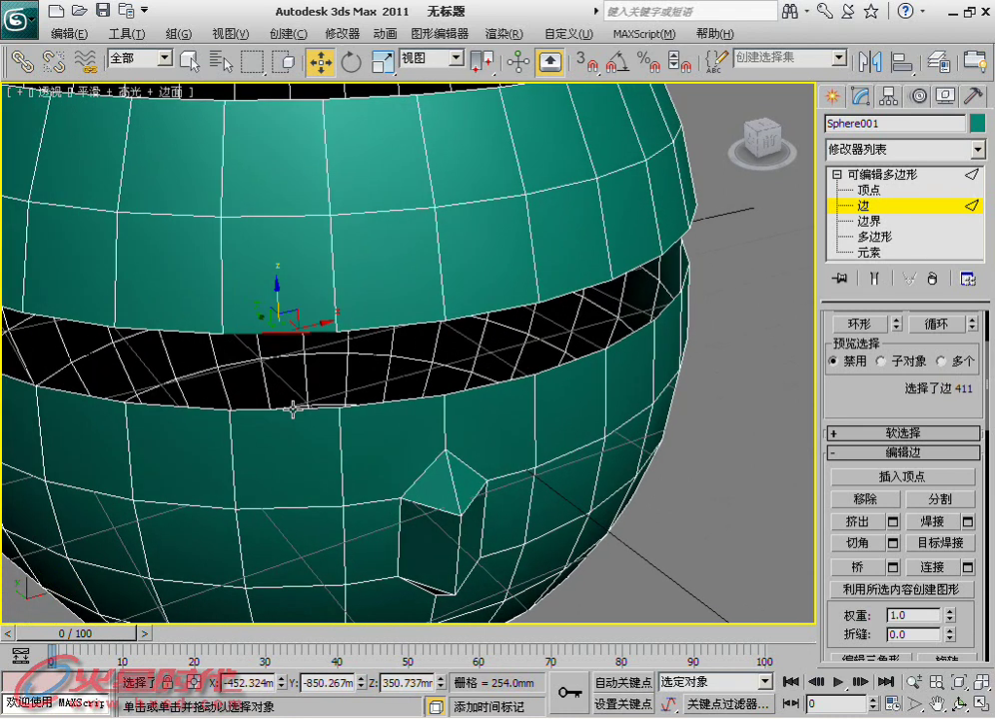
click(967, 520)
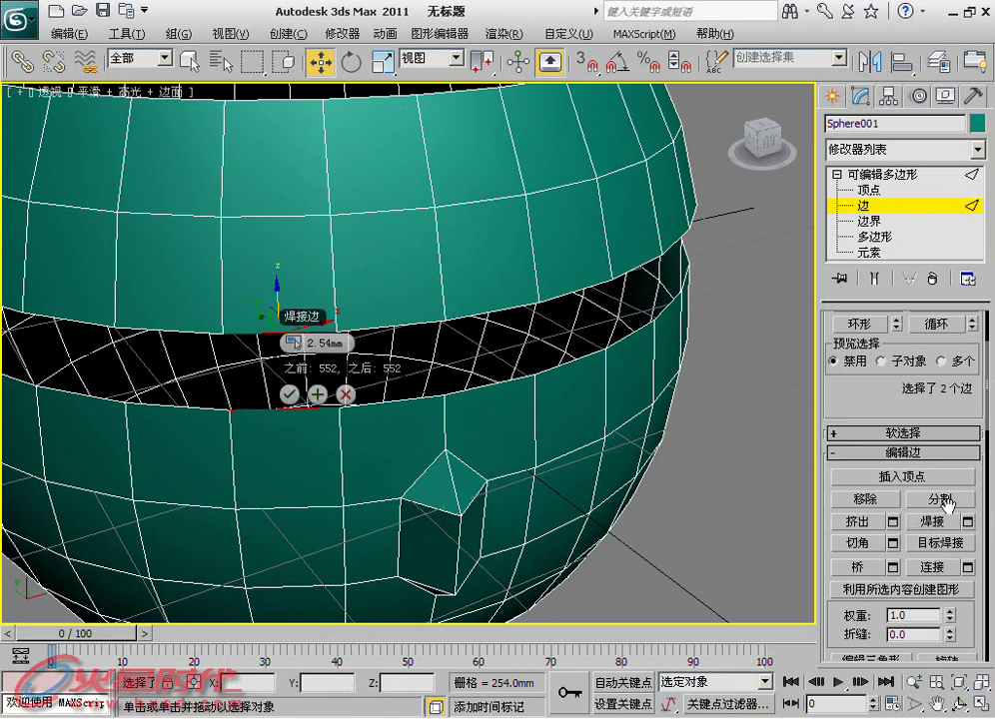
drag(301, 349, 330, 342)
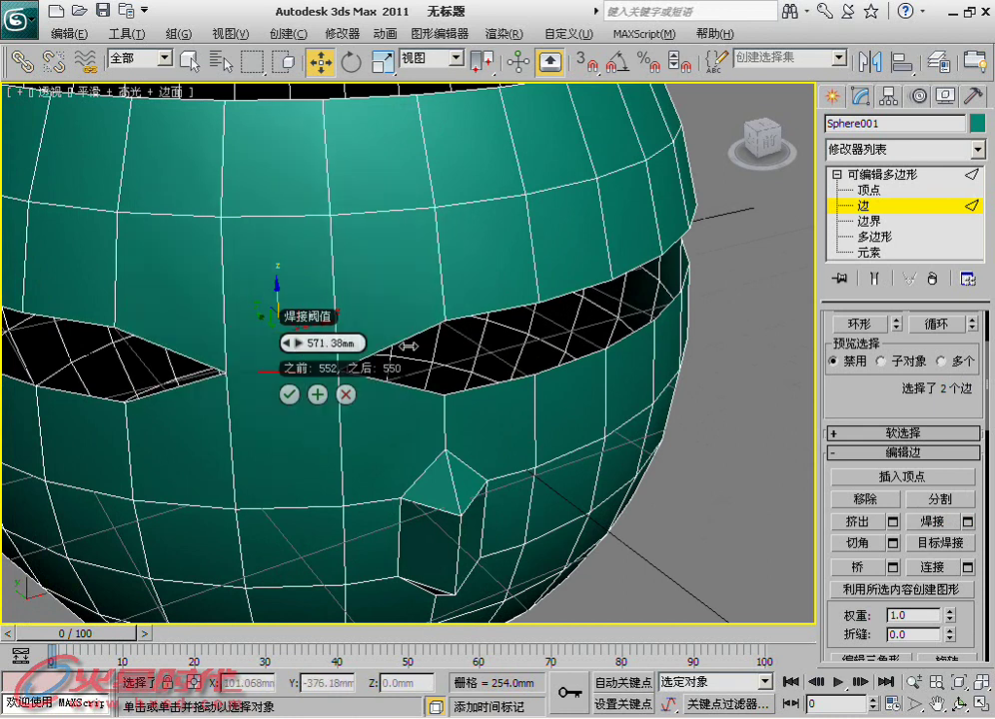
click(289, 395)
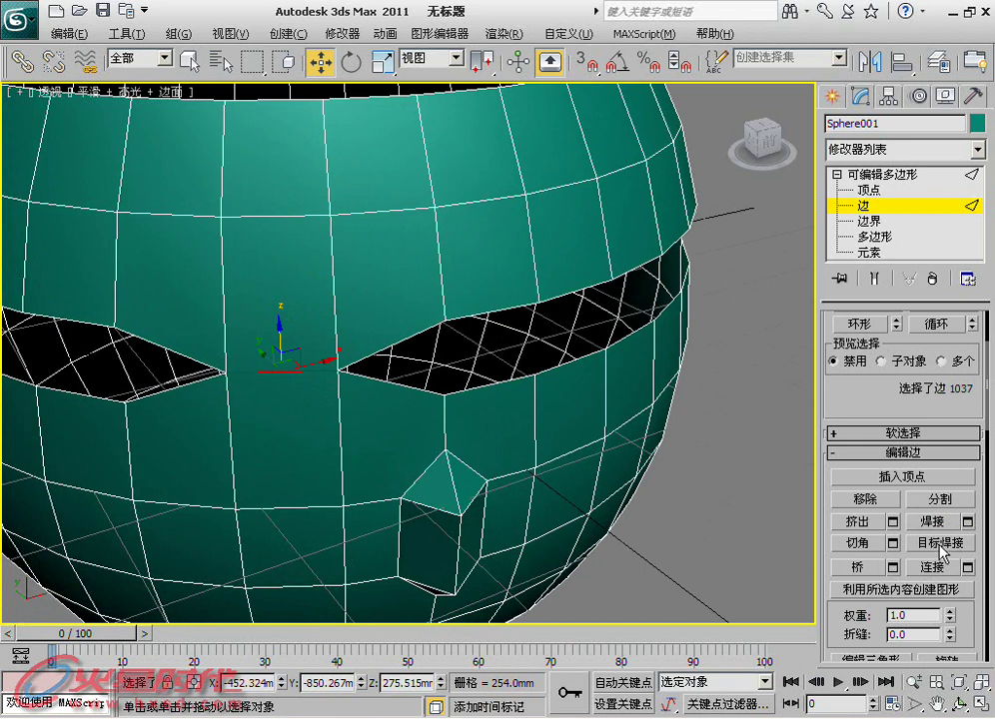
Target Weld two upper eyelid edges down onto their lower eyelid edges.
scroll(391, 424, up, 3)
alt+middle_drag(402, 418, 462, 412)
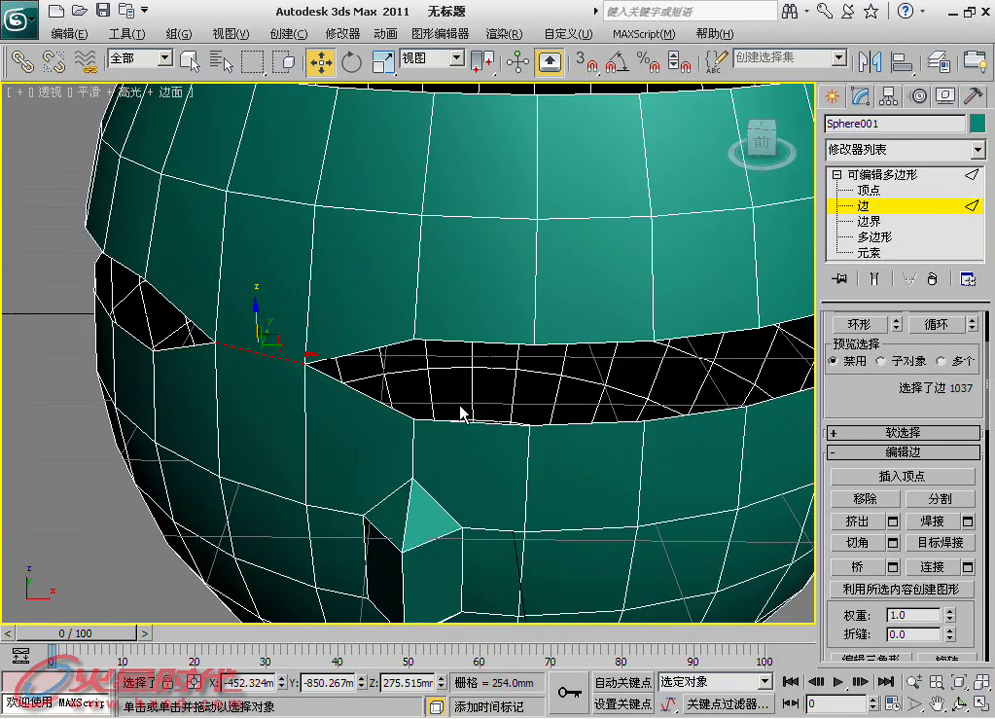
click(939, 546)
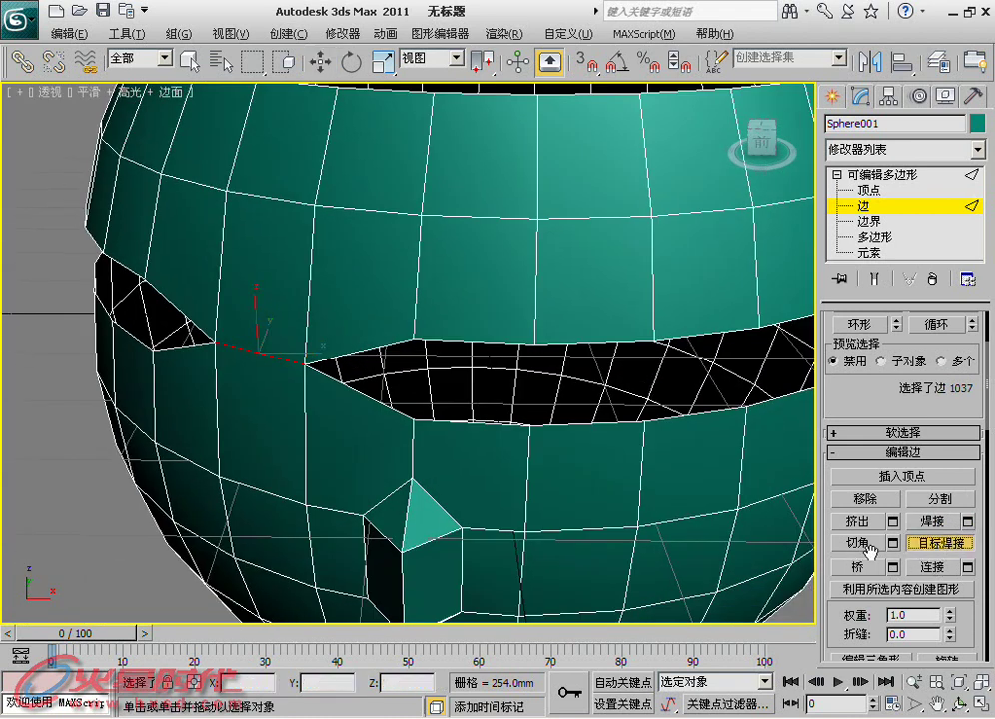
click(380, 344)
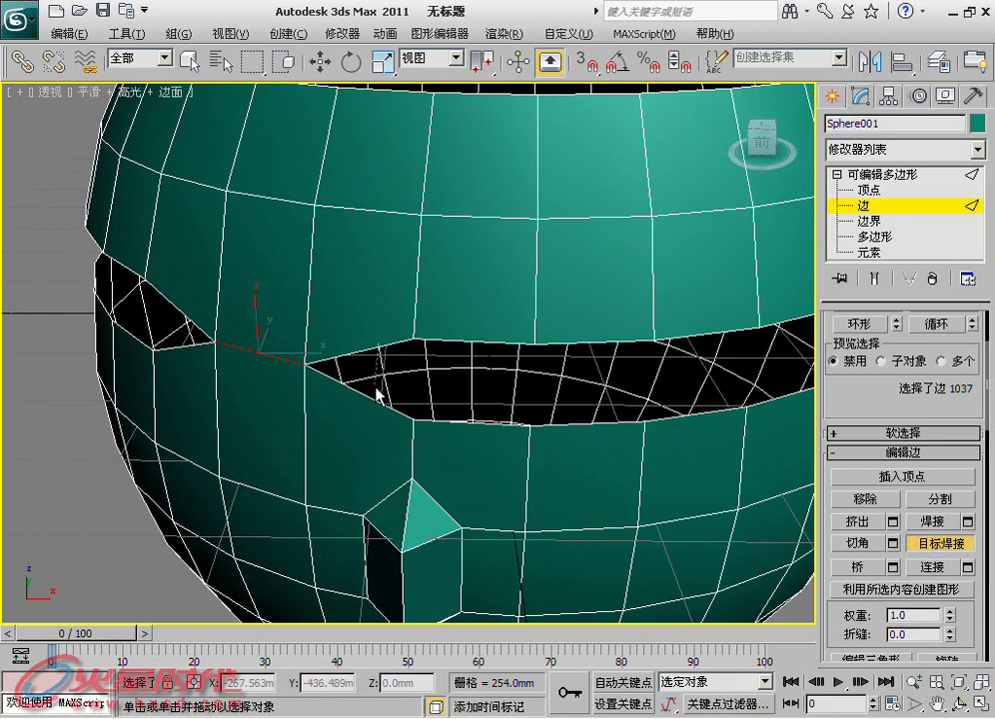
click(376, 399)
click(490, 373)
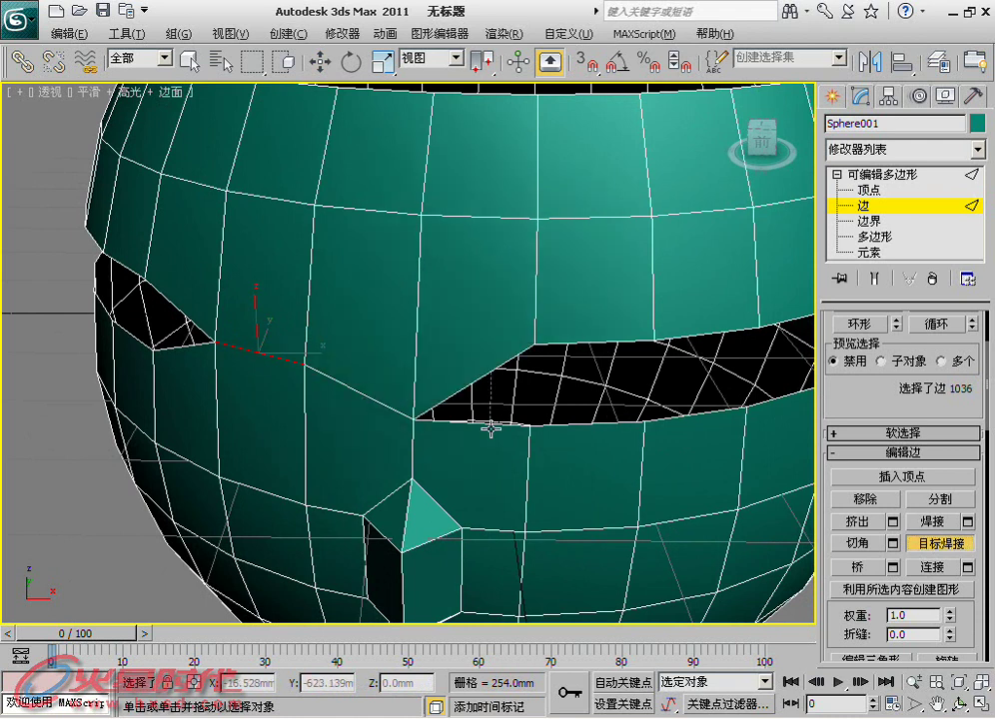
click(484, 423)
Try merging the other eye's lower eyelid upward twice, undoing both attempts.
middle_drag(695, 415, 378, 440)
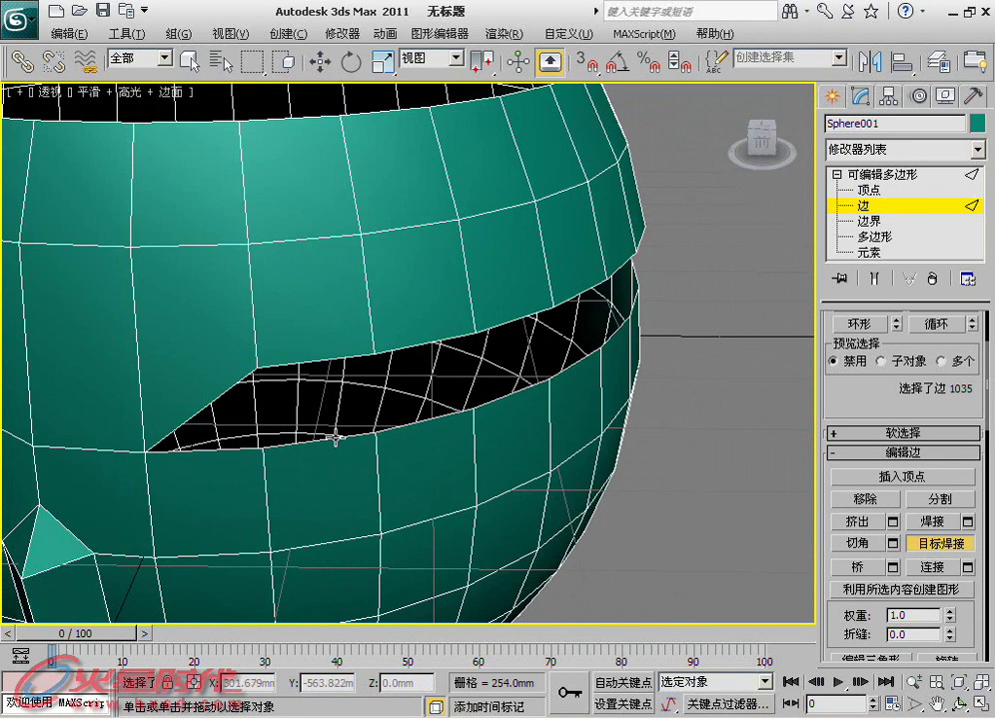
click(336, 440)
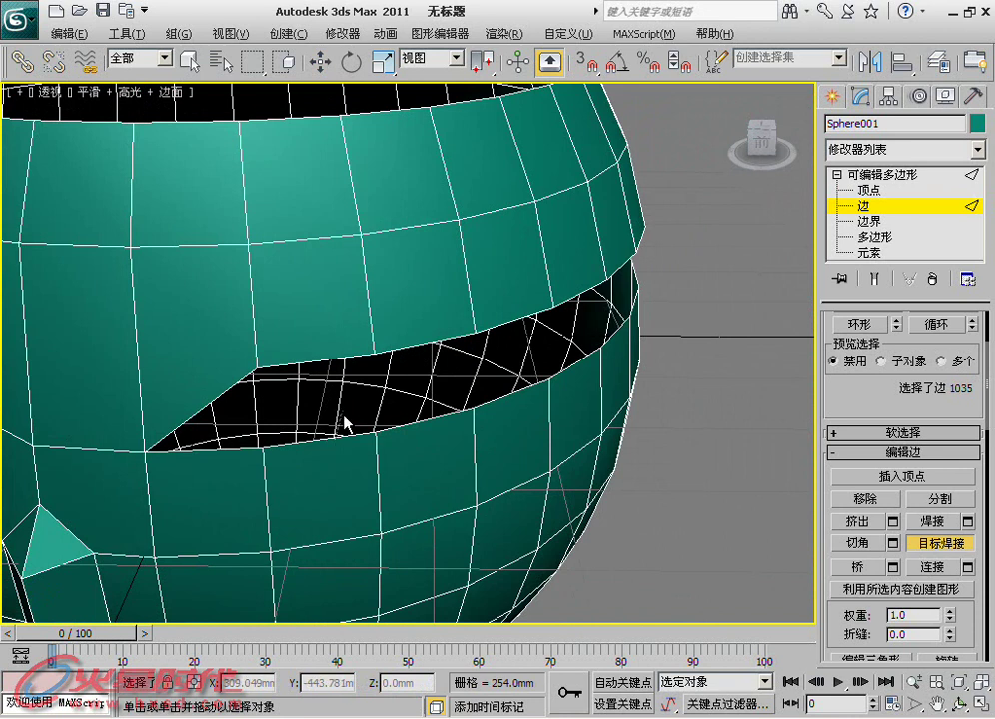
click(329, 357)
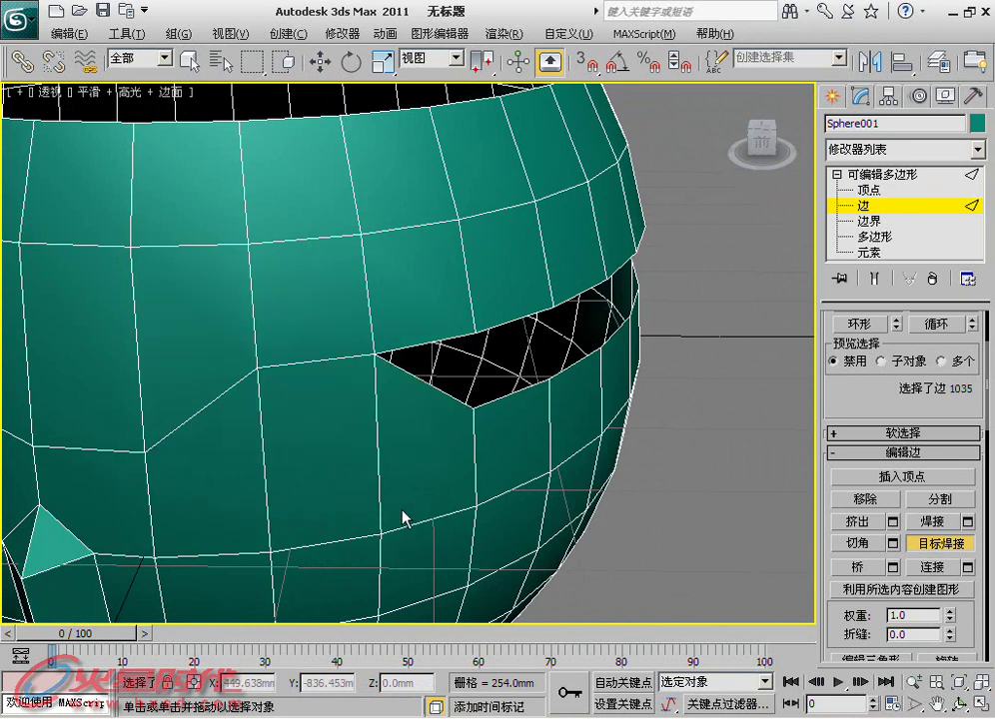
key(ctrl+z)
click(317, 438)
click(447, 340)
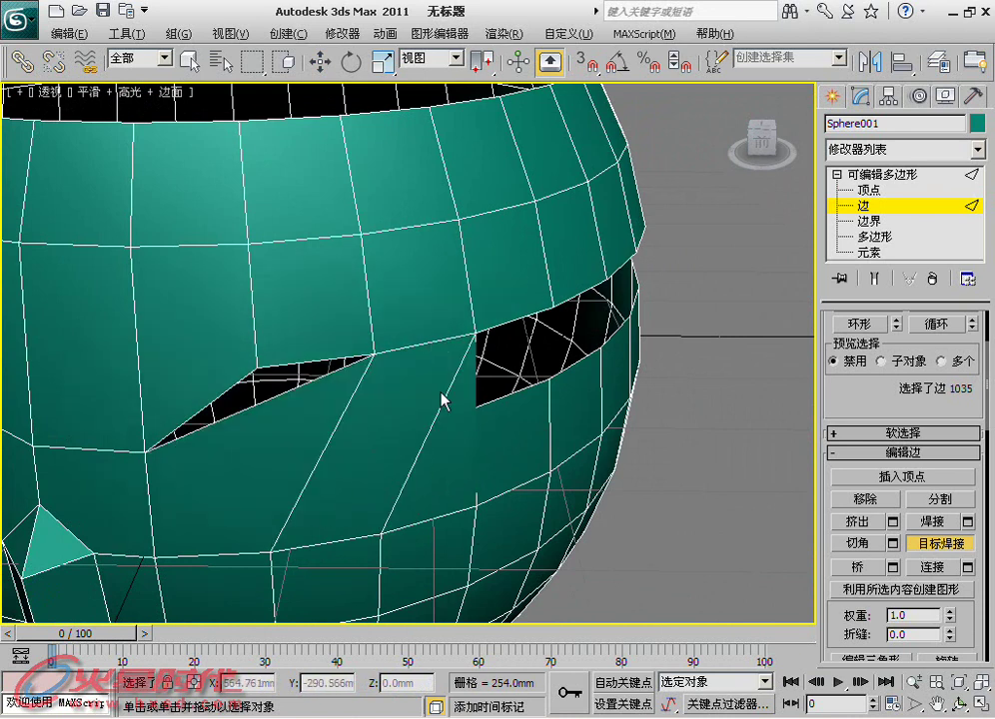
key(ctrl+z)
Undo one more weld across the eye gap, return to Move, and select edges near it.
alt+middle_drag(506, 413, 427, 489)
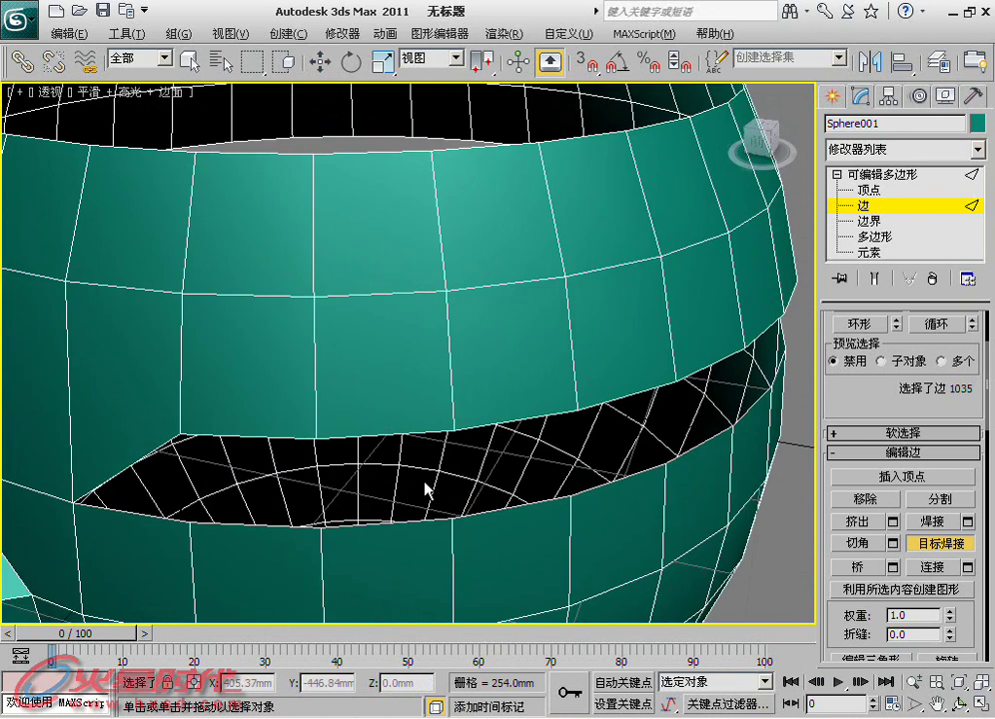
click(390, 431)
click(412, 517)
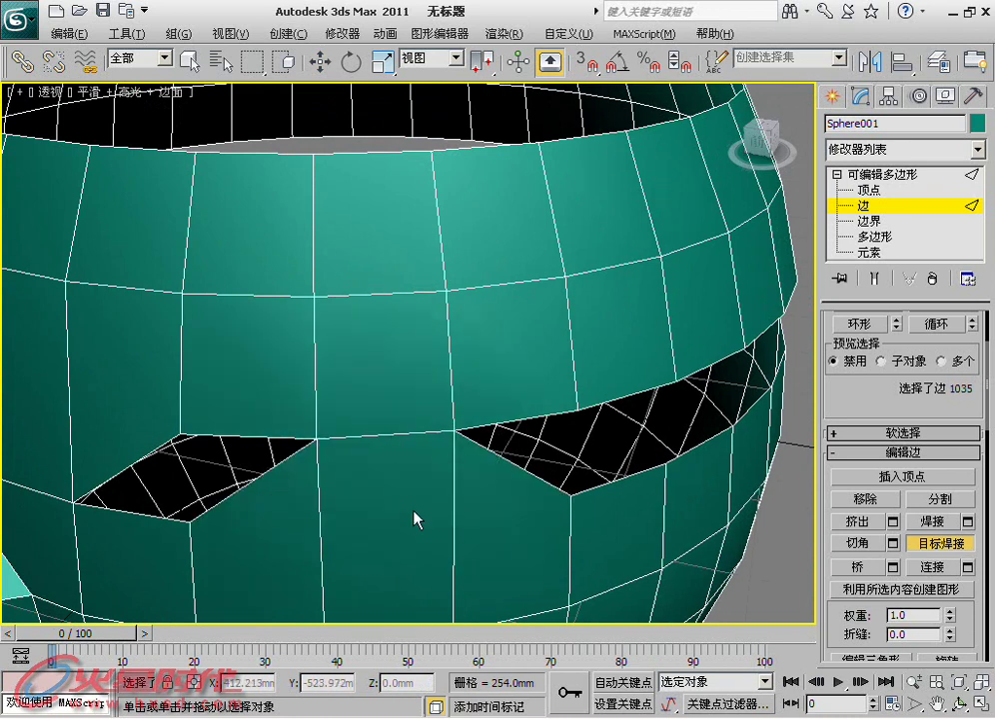
key(ctrl+z)
alt+middle_drag(405, 519, 410, 490)
key(w)
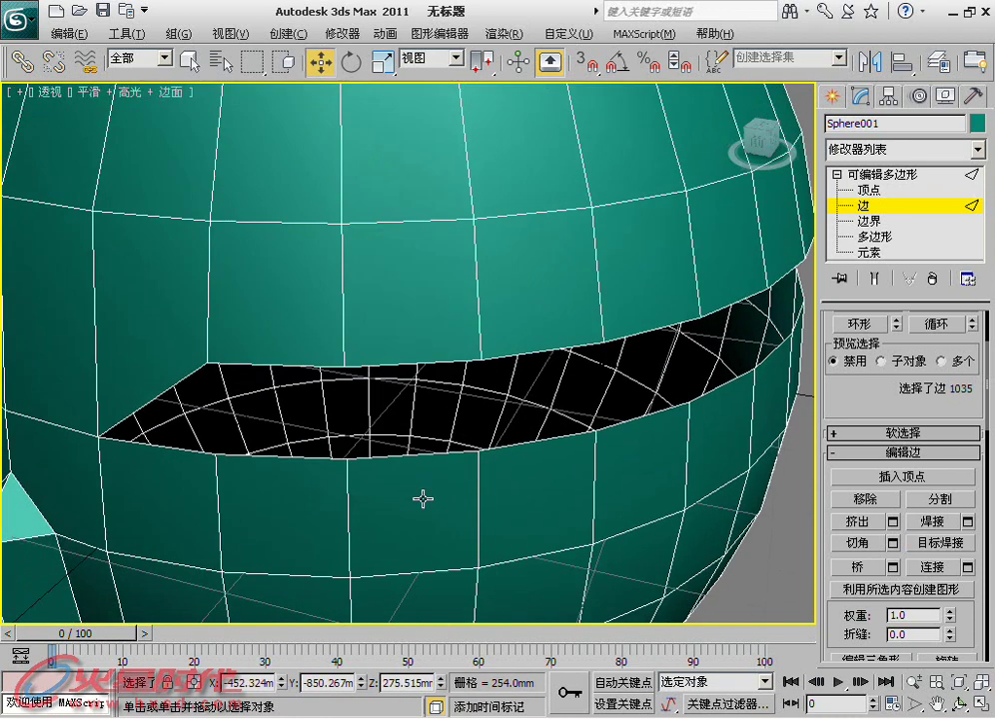
alt+middle_drag(436, 542, 421, 518)
click(420, 544)
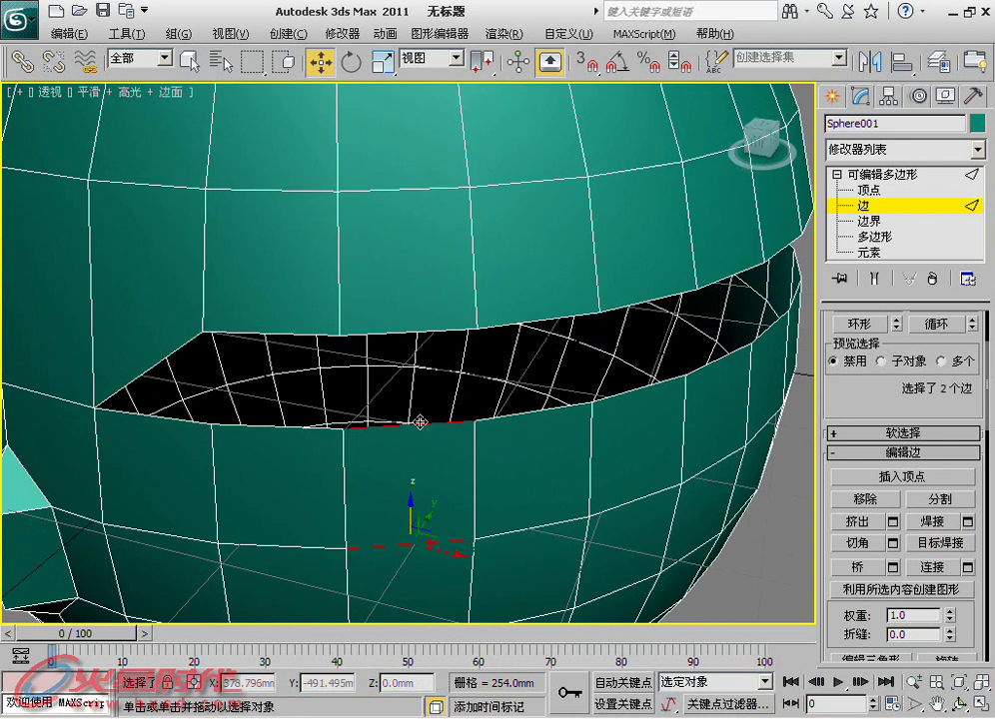
Clear the edge selection and pick an edge on the eye gap's lower rim.
right_click(419, 422)
click(515, 498)
middle_drag(415, 484, 405, 491)
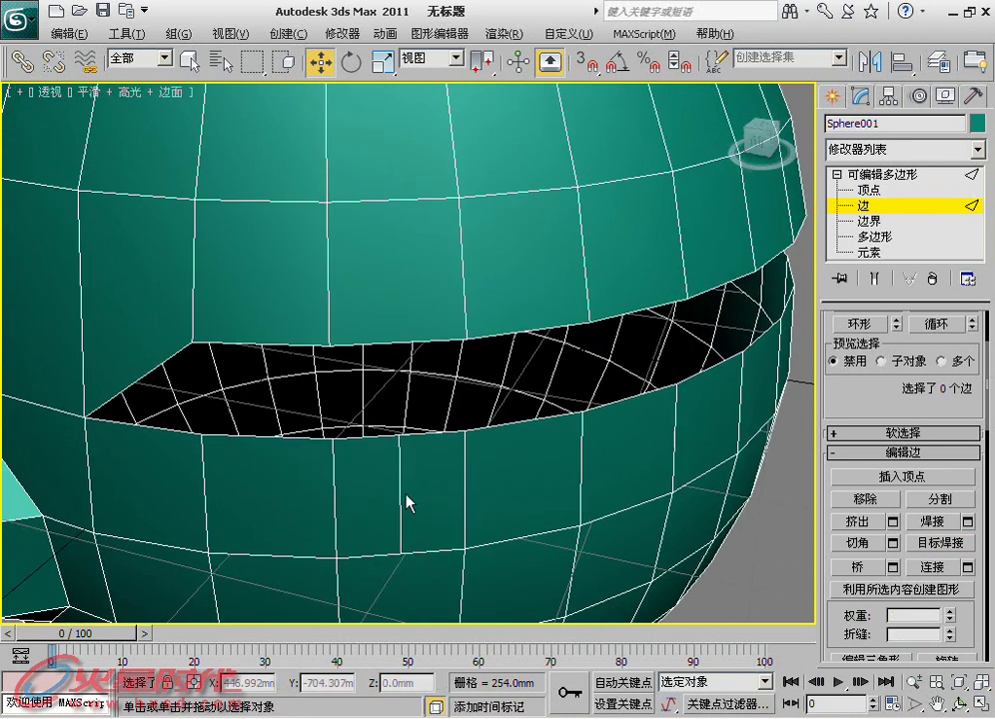
click(415, 435)
mouse_move(415, 432)
alt+middle_down()
mouse_move(451, 449)
mouse_move(454, 424)
alt+middle_up()
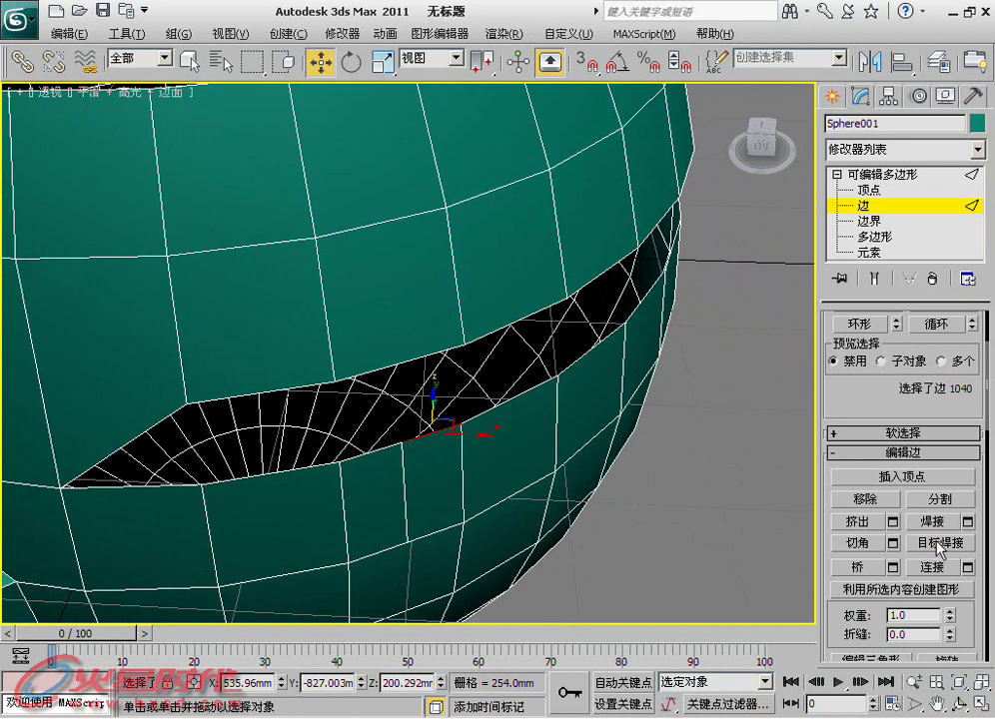
Target Weld edges across the slit in both directions, undoing each weld.
key(ctrl+w)
click(444, 428)
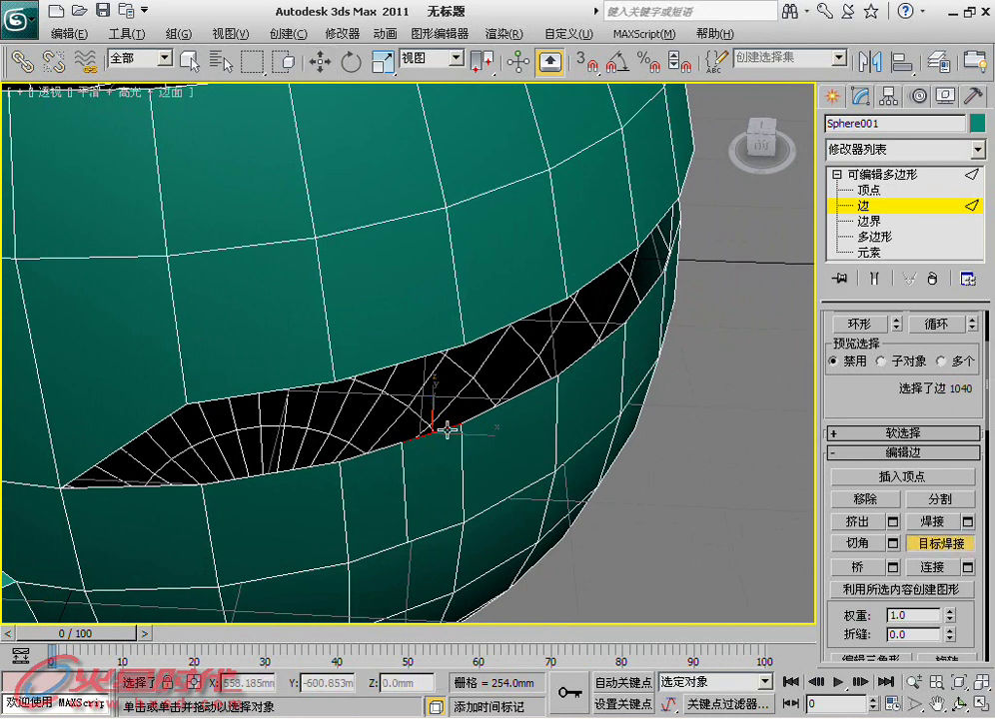
click(410, 359)
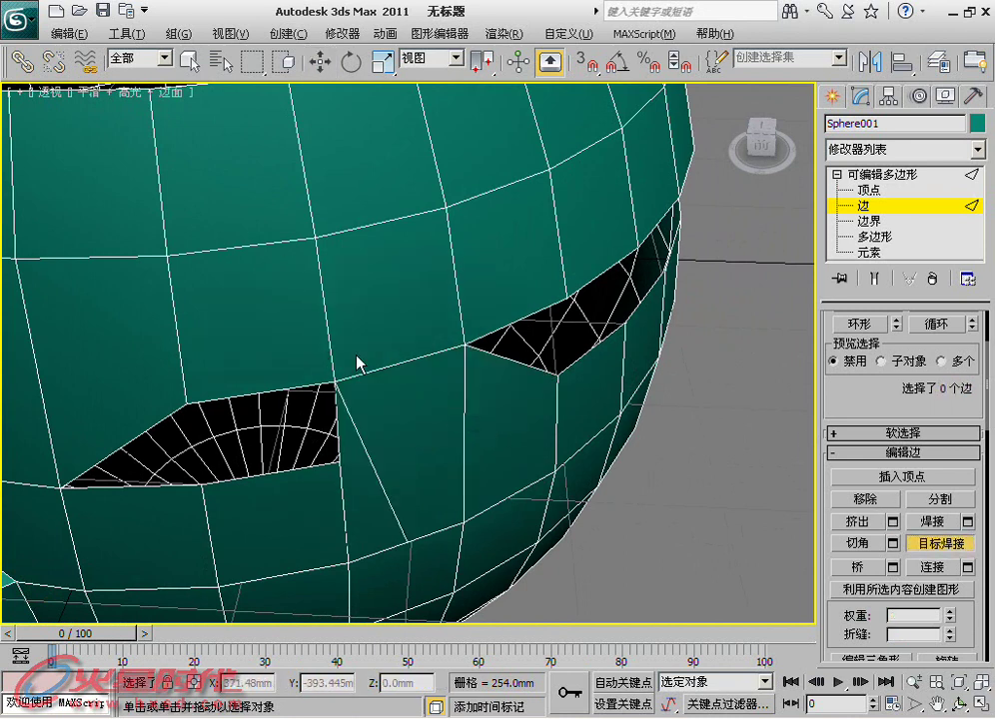
key(ctrl+z)
click(410, 360)
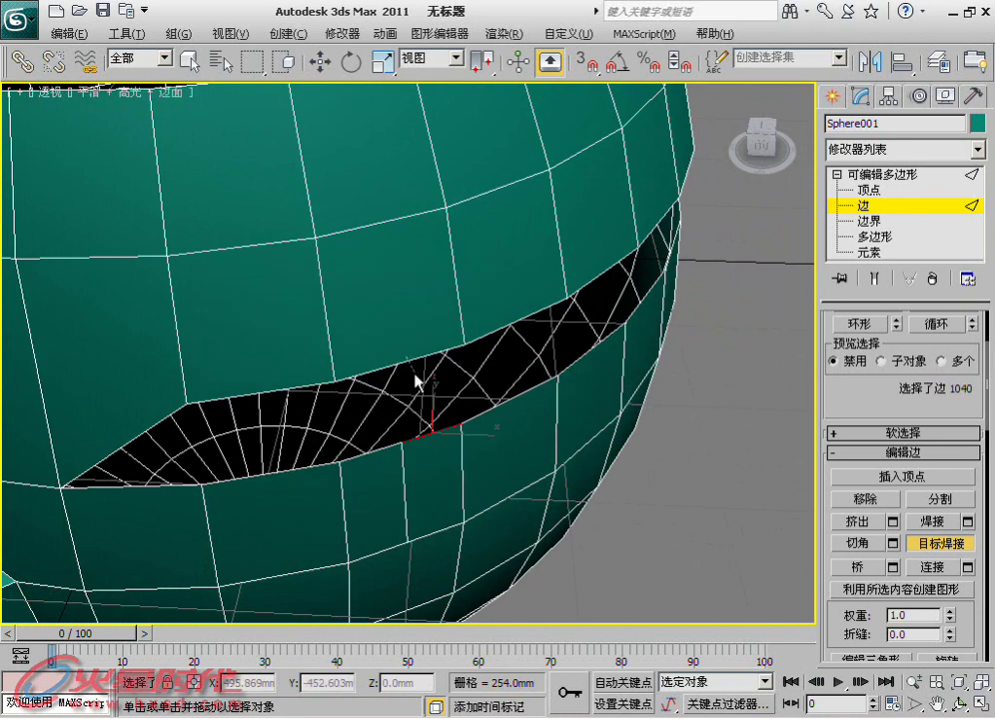
click(432, 436)
key(ctrl+z)
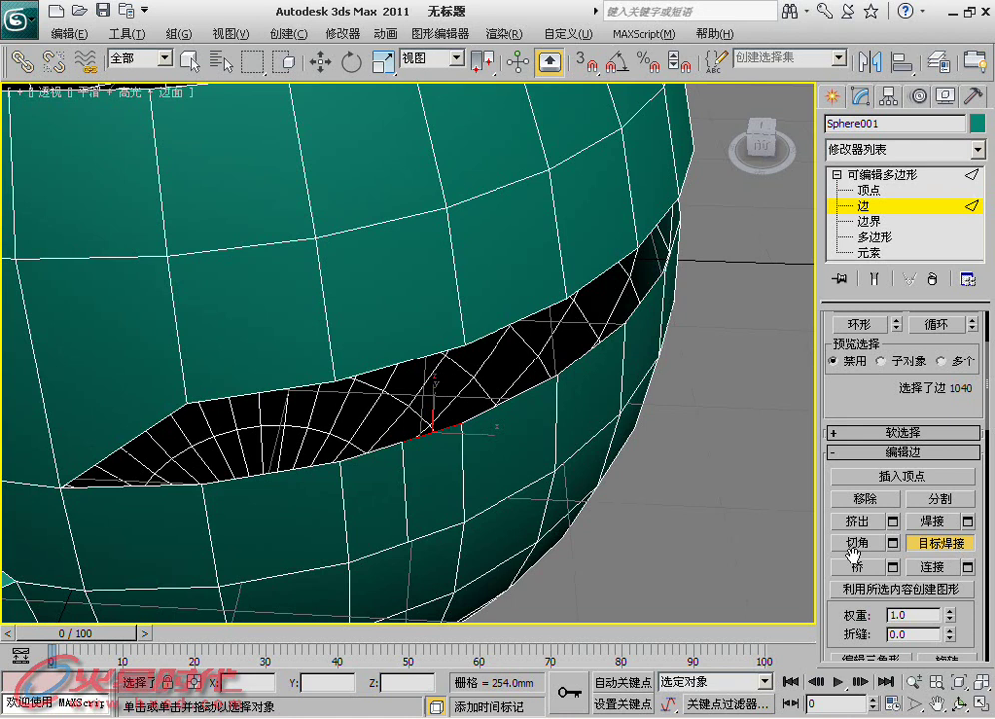
Back in Move mode, select one edge on each rim of the slit.
key(w)
click(657, 545)
mouse_move(657, 545)
alt+middle_down()
mouse_move(507, 480)
mouse_move(487, 381)
mouse_move(482, 396)
alt+middle_up()
click(489, 393)
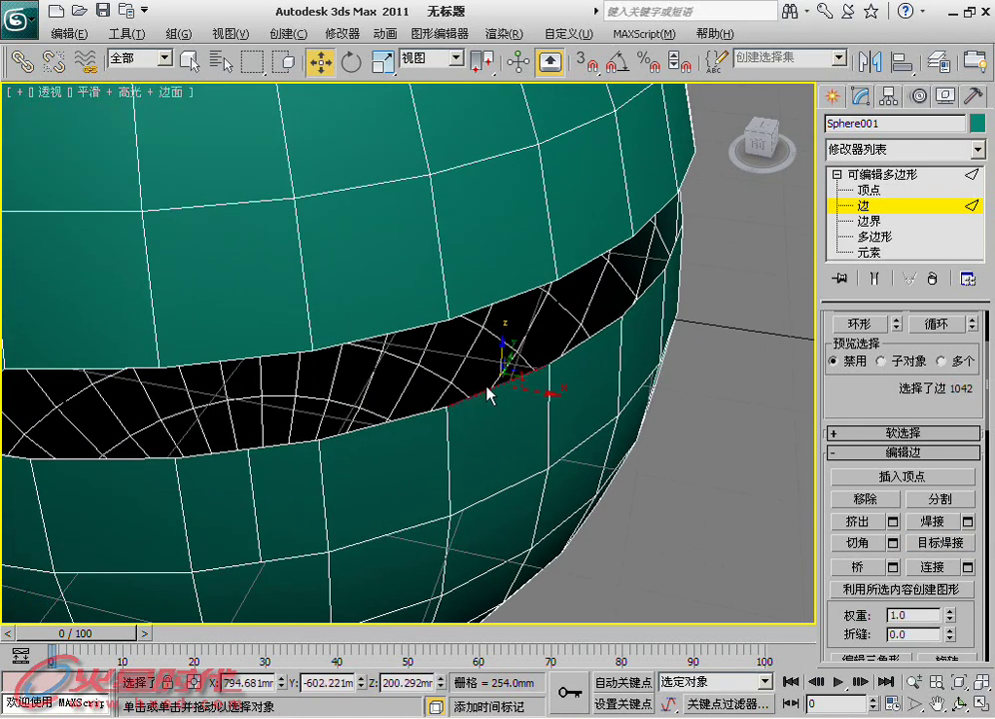
ctrl+click(494, 303)
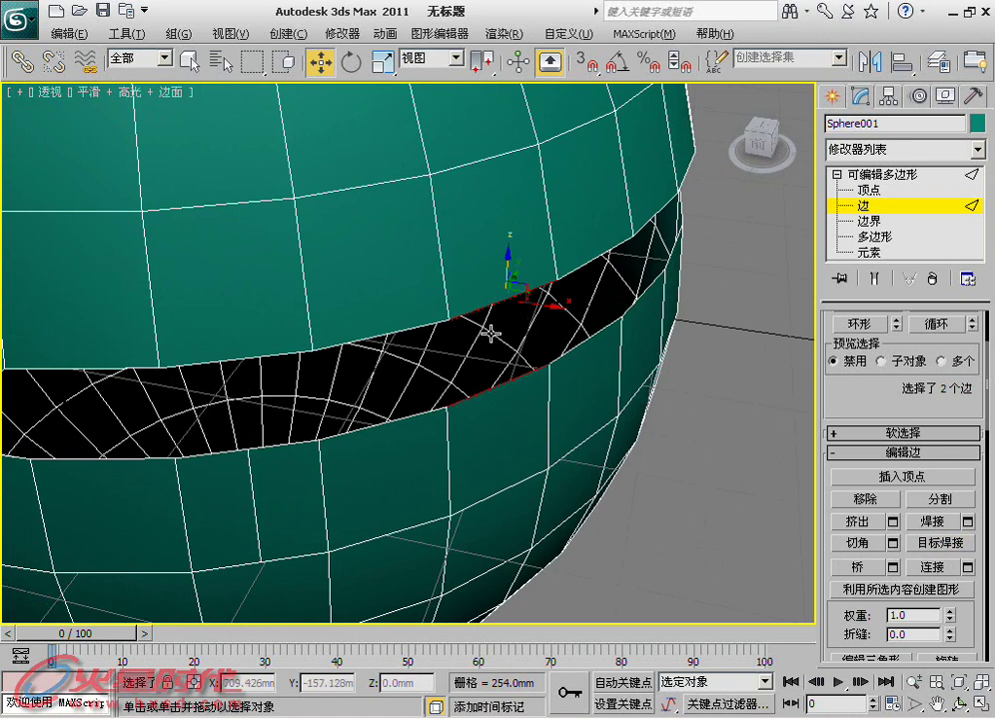
drag(503, 343, 501, 385)
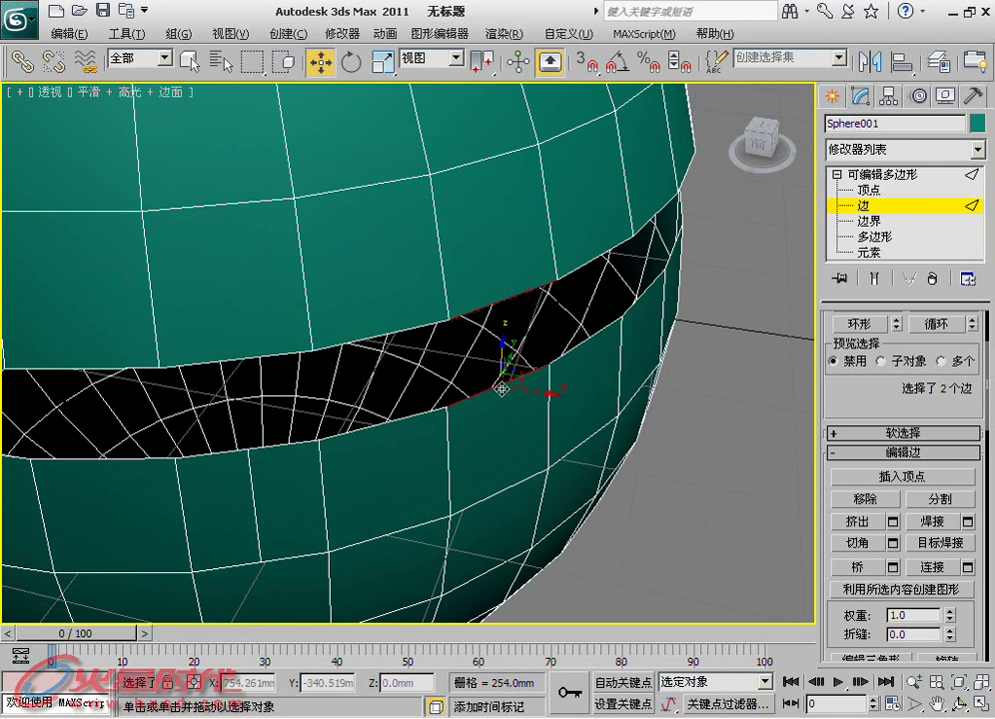
drag(507, 337, 496, 294)
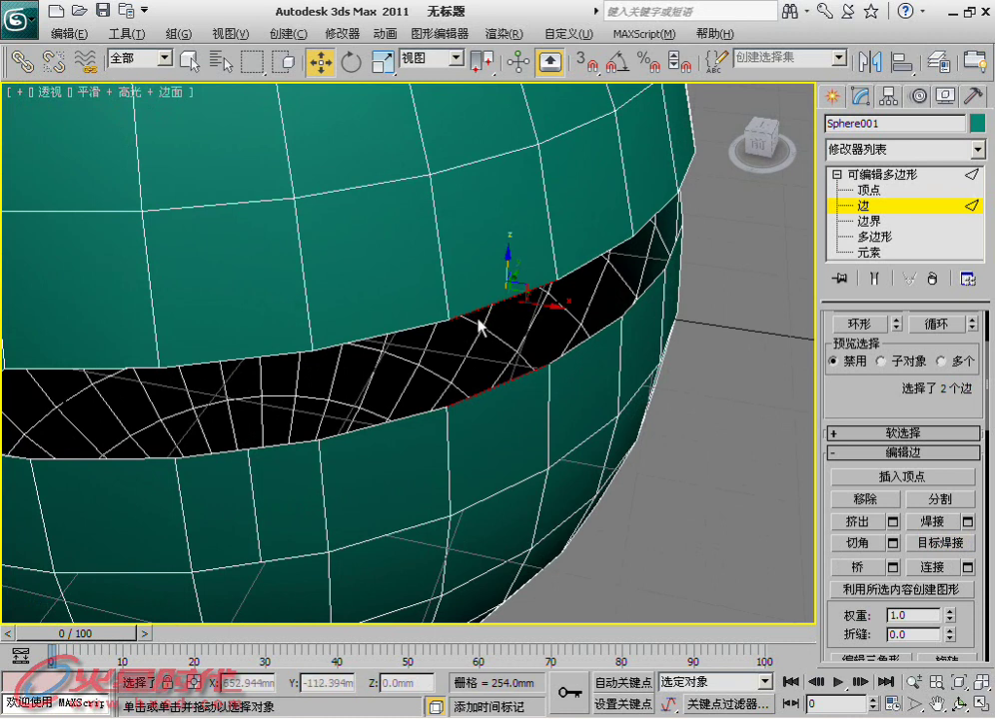
drag(487, 410, 499, 432)
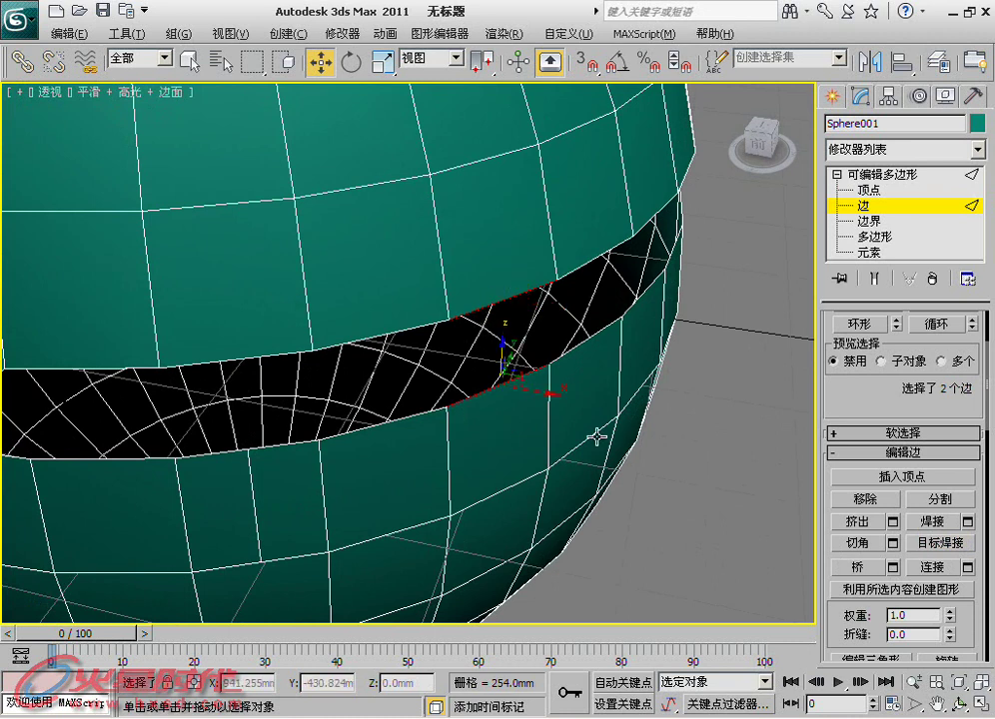
Bridge the two rim edges across the slit, then undo the bridge.
click(875, 577)
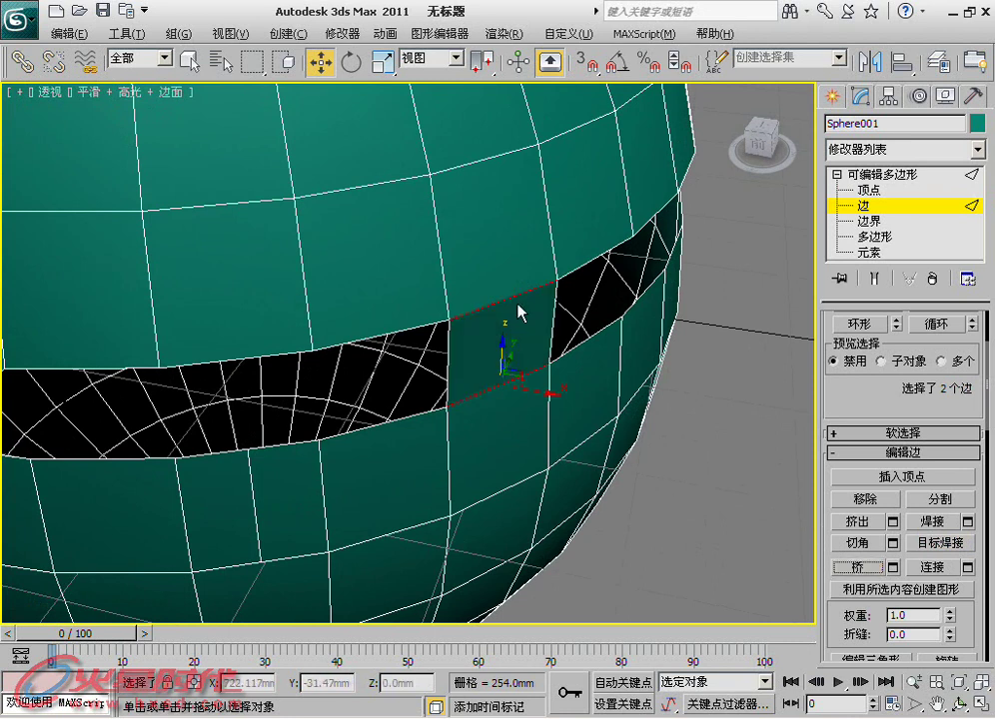
mouse_move(503, 350)
alt+middle_down()
mouse_move(477, 355)
mouse_move(456, 333)
mouse_move(439, 349)
alt+middle_up()
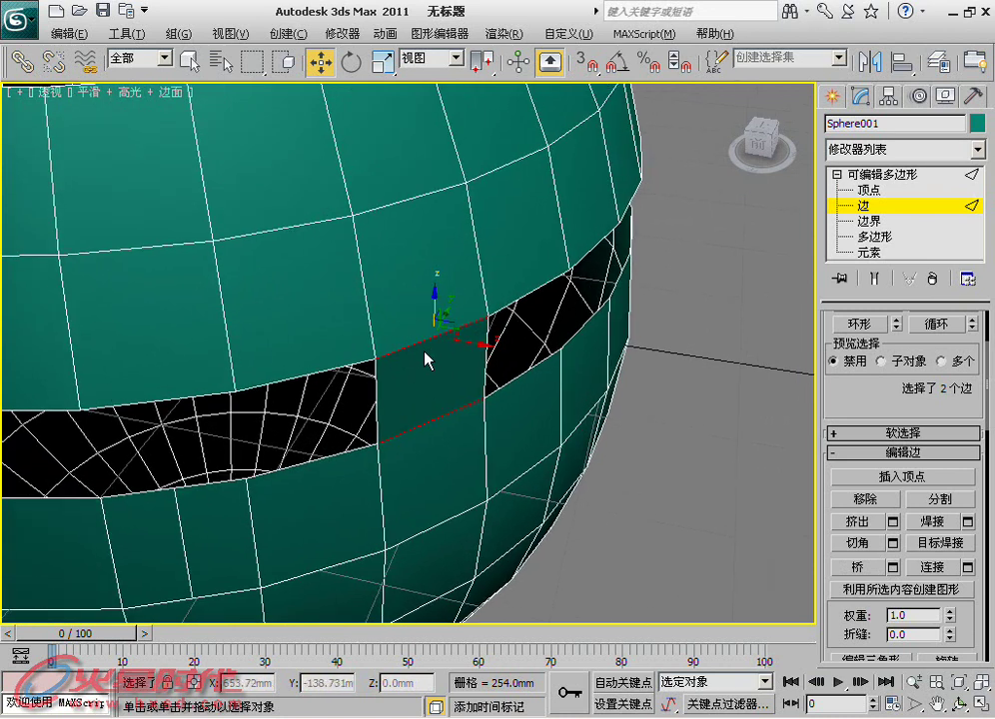
key(ctrl+z)
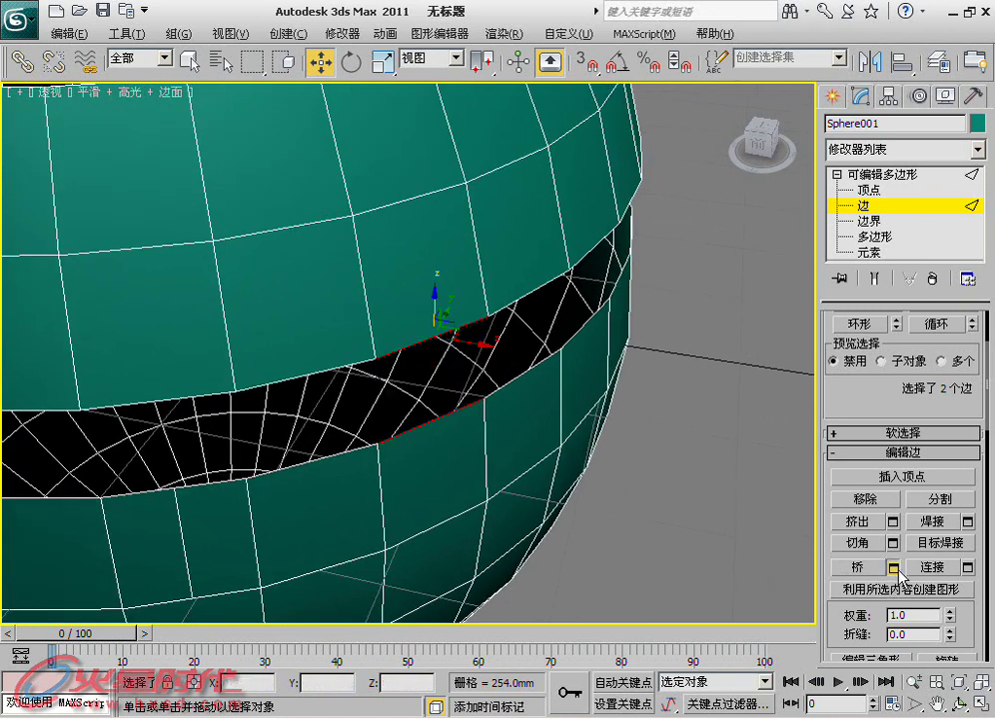
In the Bridge settings set 4 segments and 2.308 smoothing, then clear the picked edges.
shift+click(870, 567)
mouse_move(470, 346)
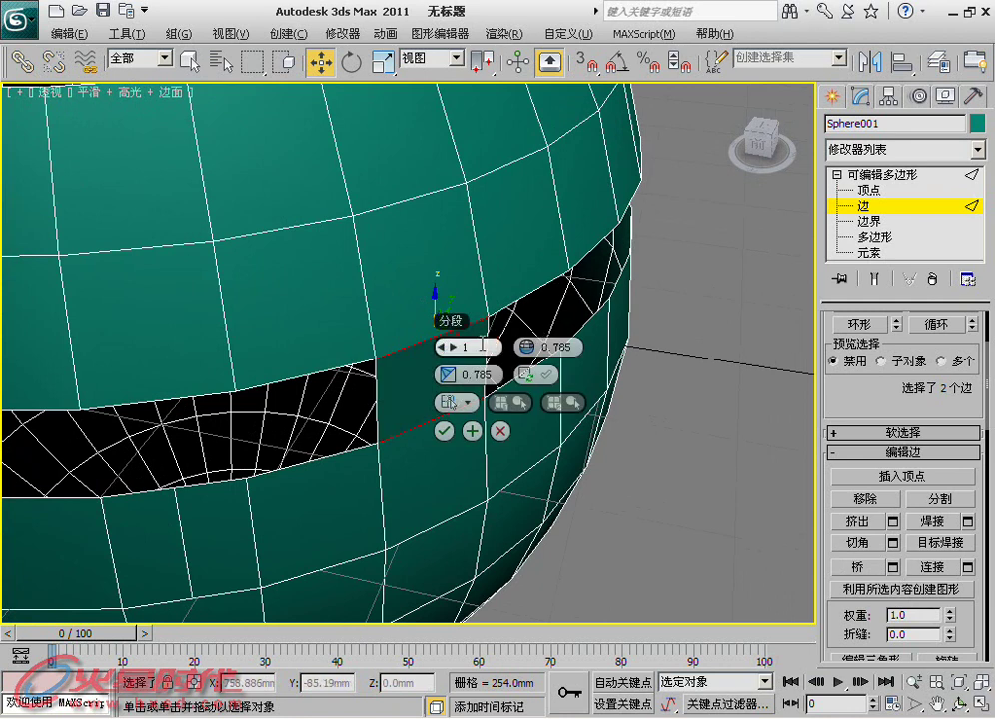
click(454, 347)
click(455, 347)
click(455, 347)
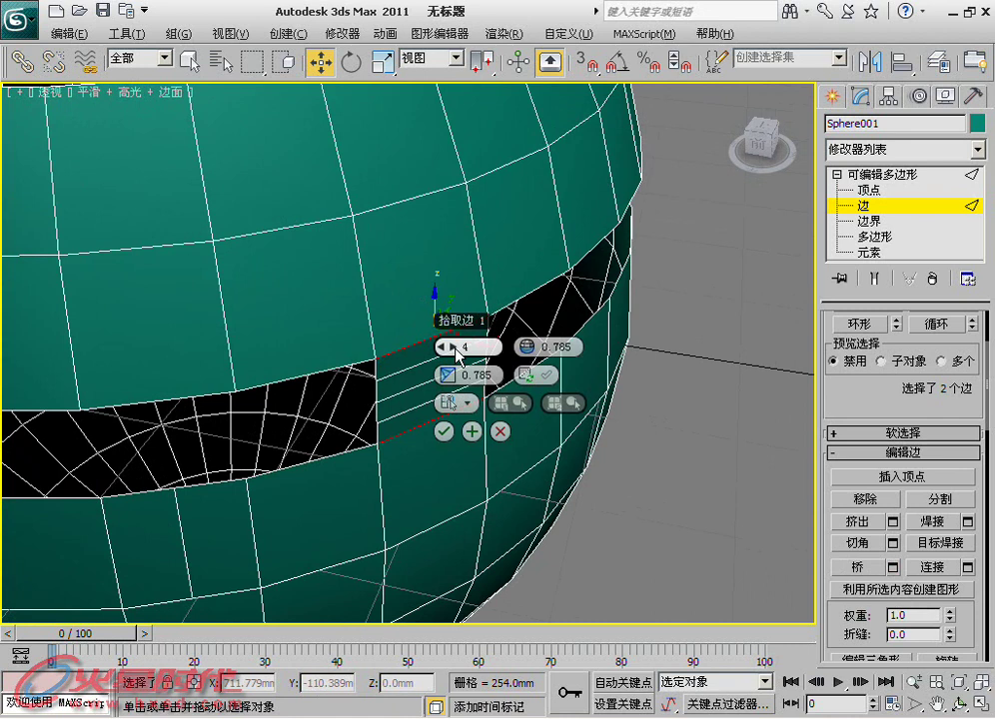
mouse_move(533, 349)
mouse_down()
mouse_move(548, 347)
mouse_move(526, 345)
mouse_up()
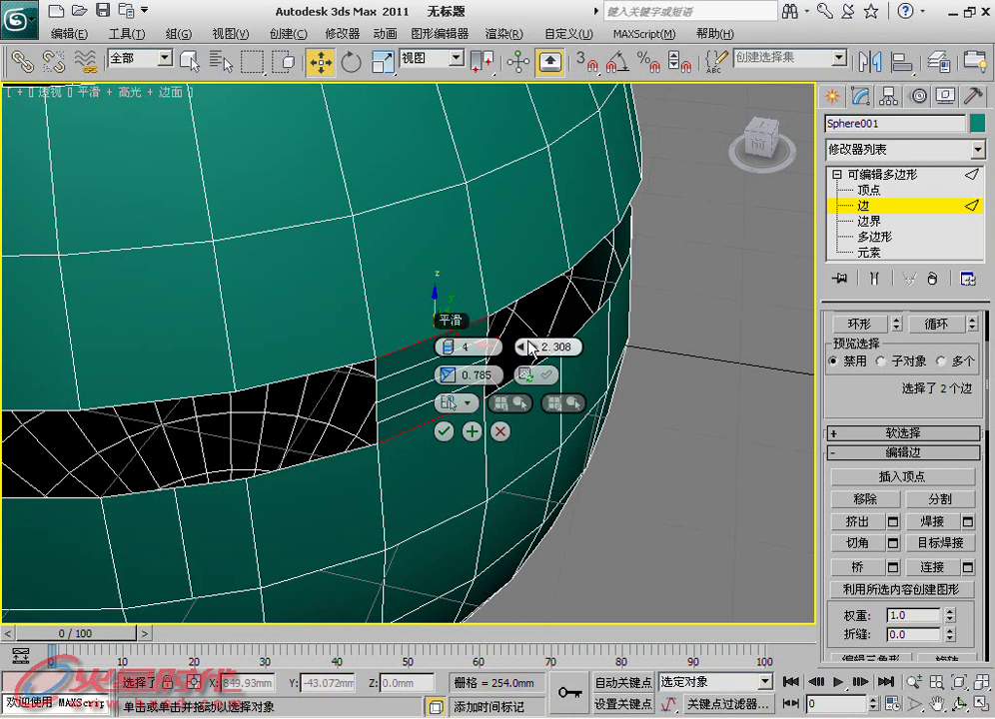
click(631, 552)
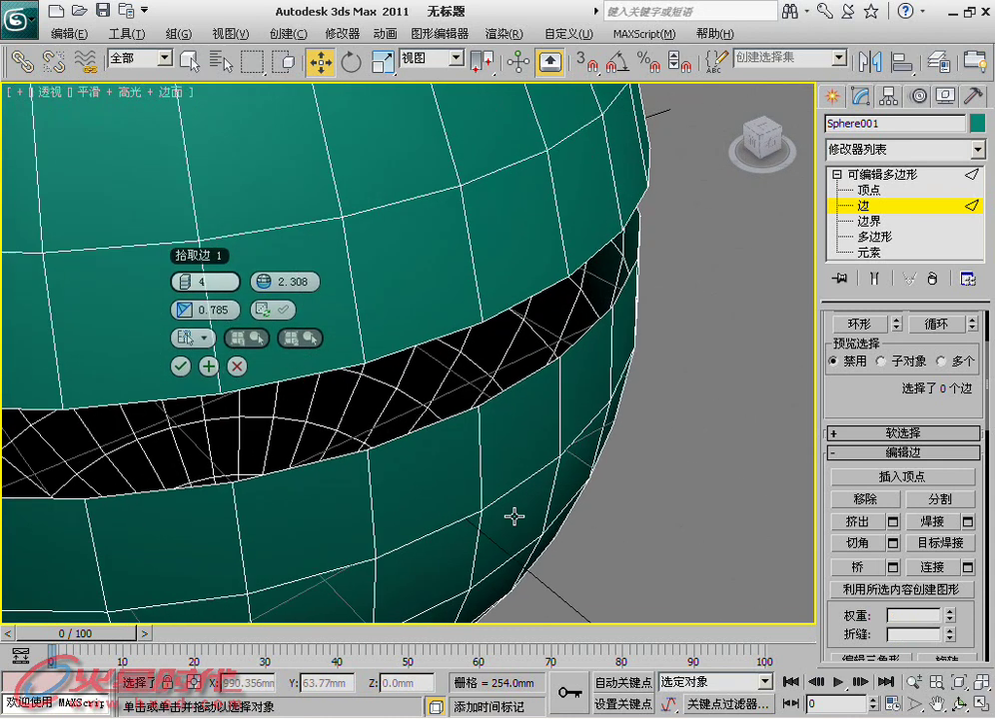
Pick two slit edges in the Bridge caddy, raise the smoothing, then cancel the bridge.
alt+middle_drag(561, 552, 439, 417)
click(340, 398)
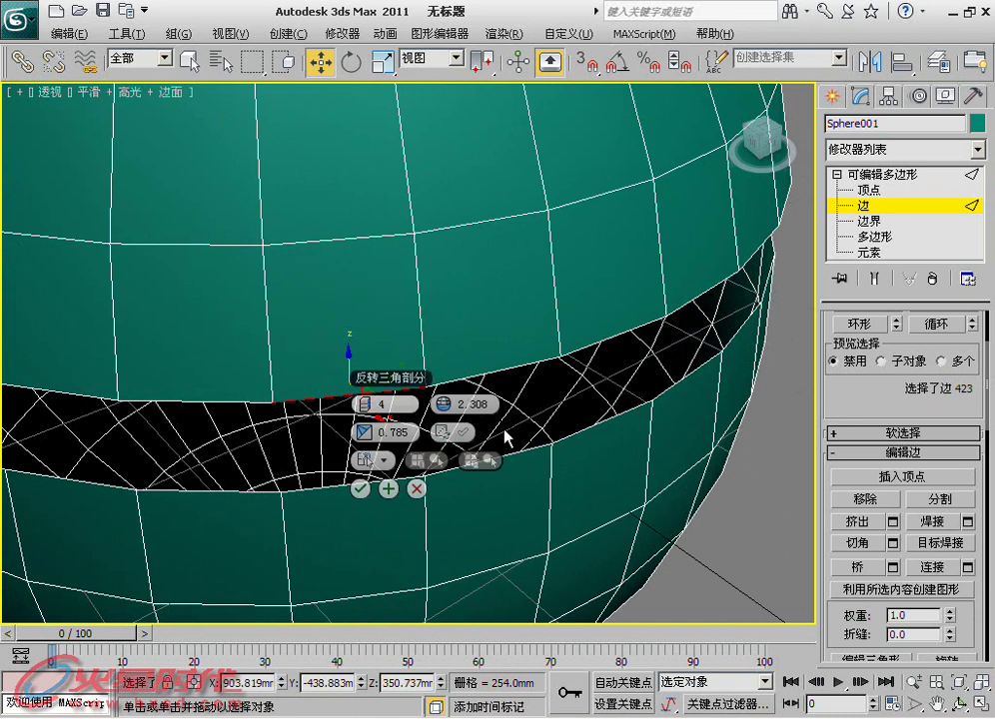
click(588, 426)
middle_drag(544, 427, 599, 420)
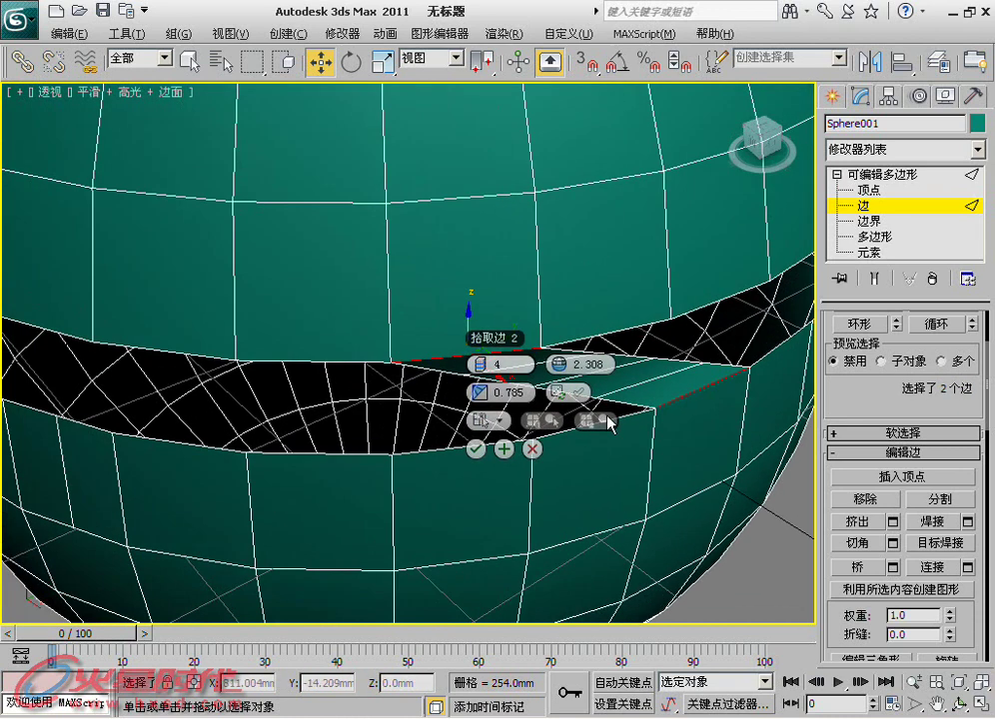
mouse_move(573, 361)
mouse_down()
mouse_move(545, 365)
mouse_move(556, 350)
mouse_up()
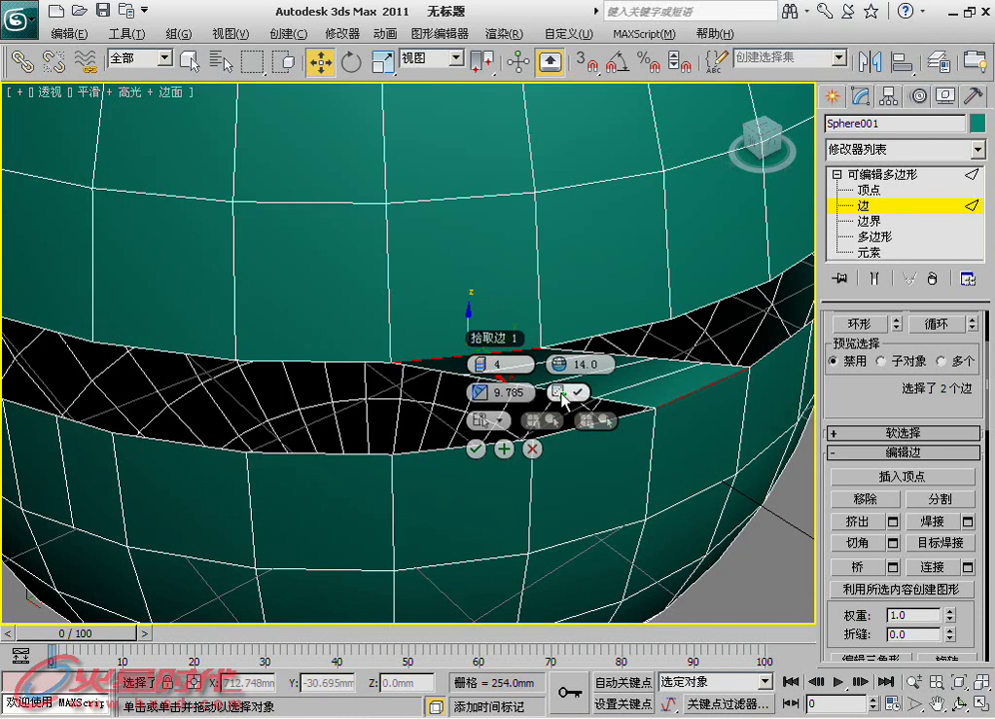
drag(844, 626, 844, 555)
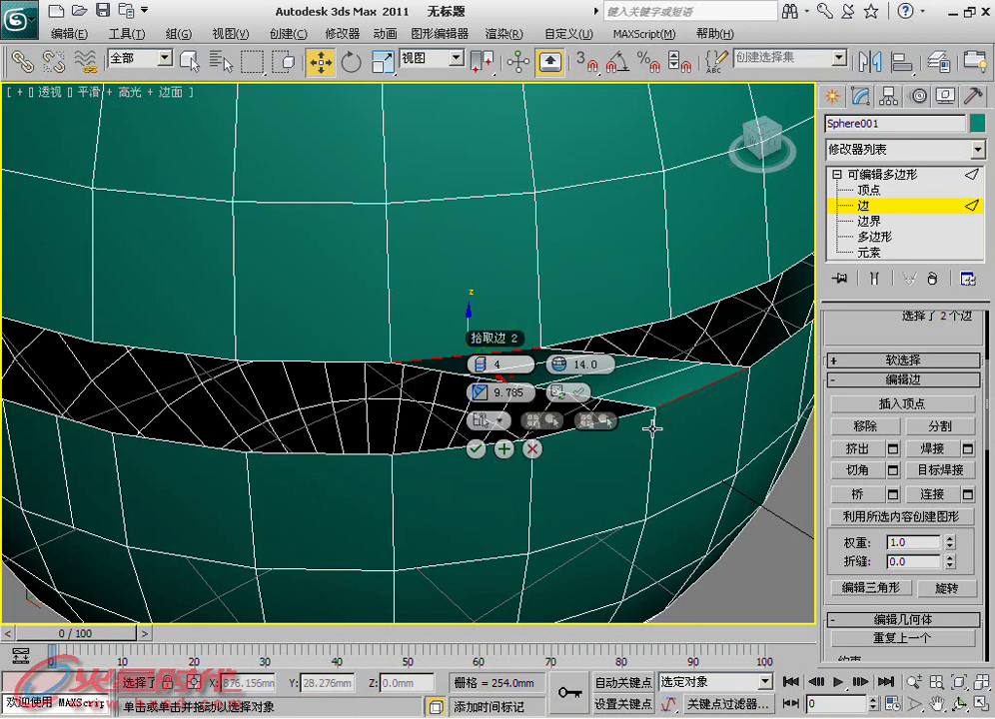
click(954, 420)
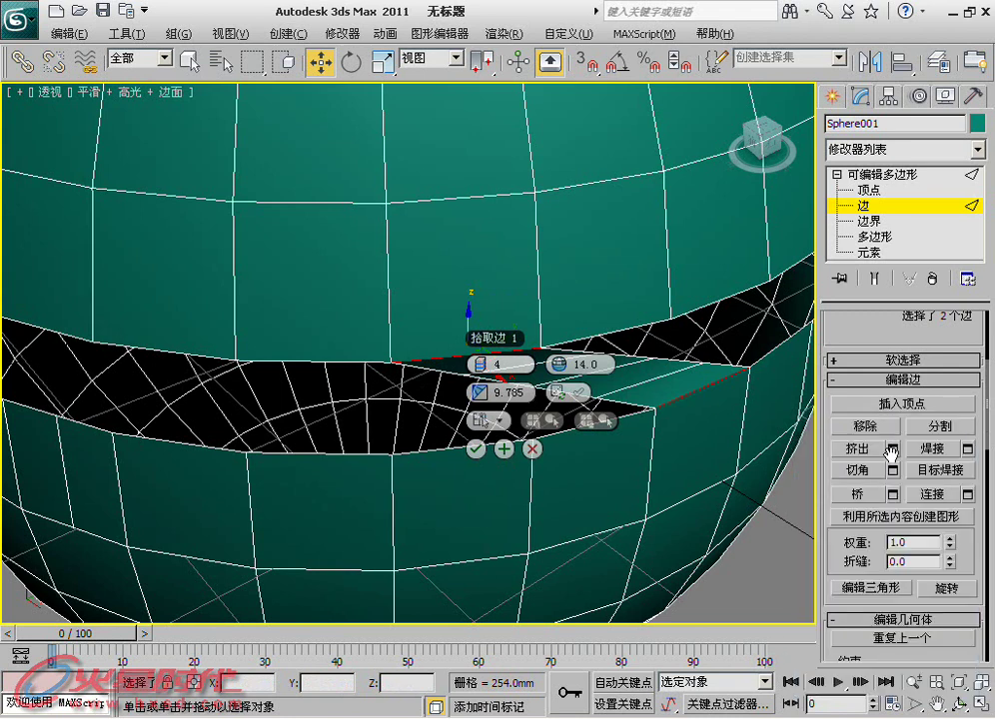
click(532, 450)
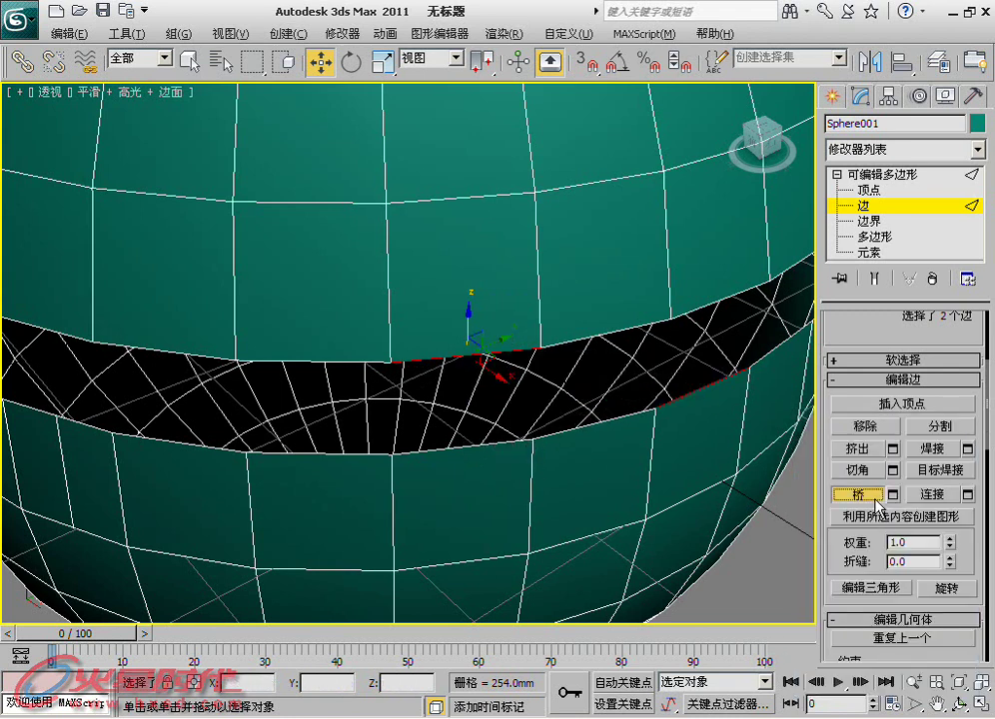
click(894, 495)
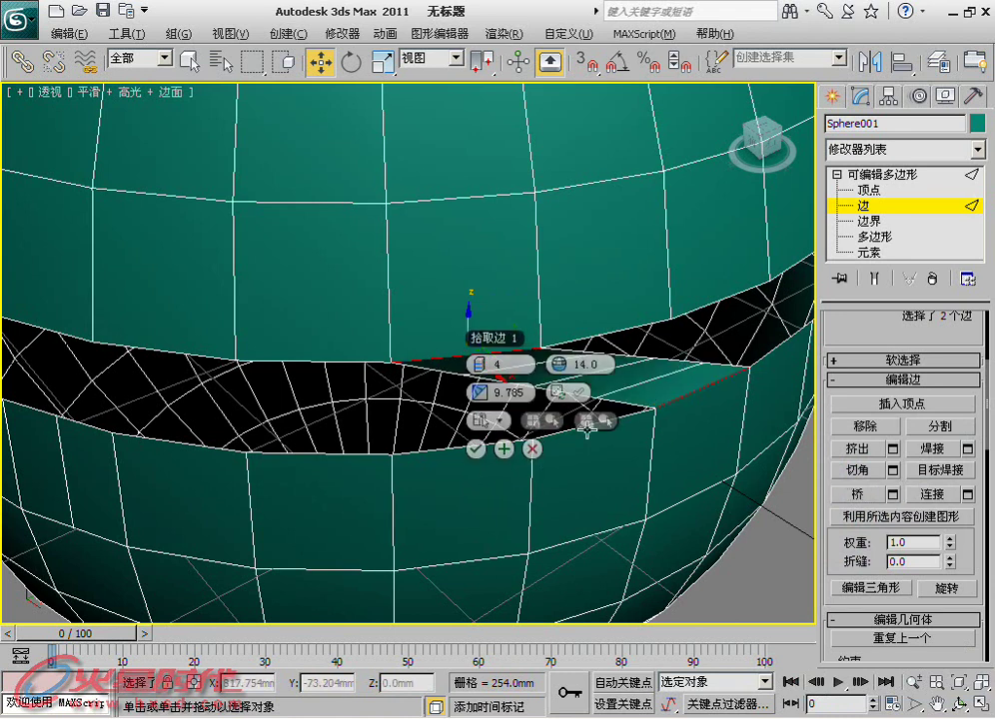
alt+middle_drag(777, 611, 553, 400)
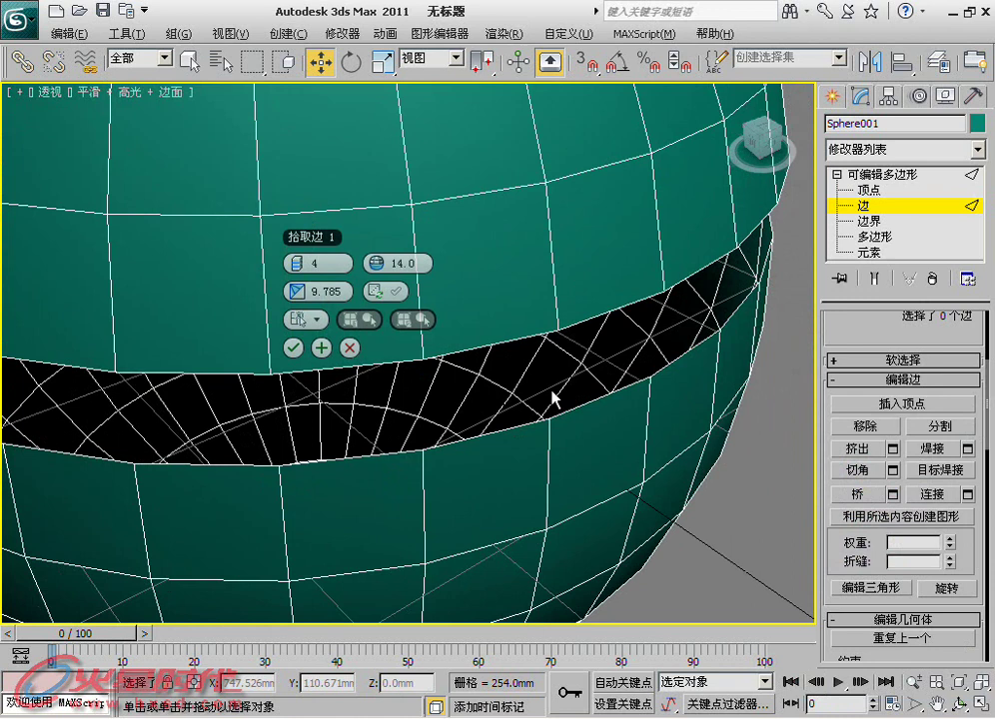
click(509, 345)
click(689, 340)
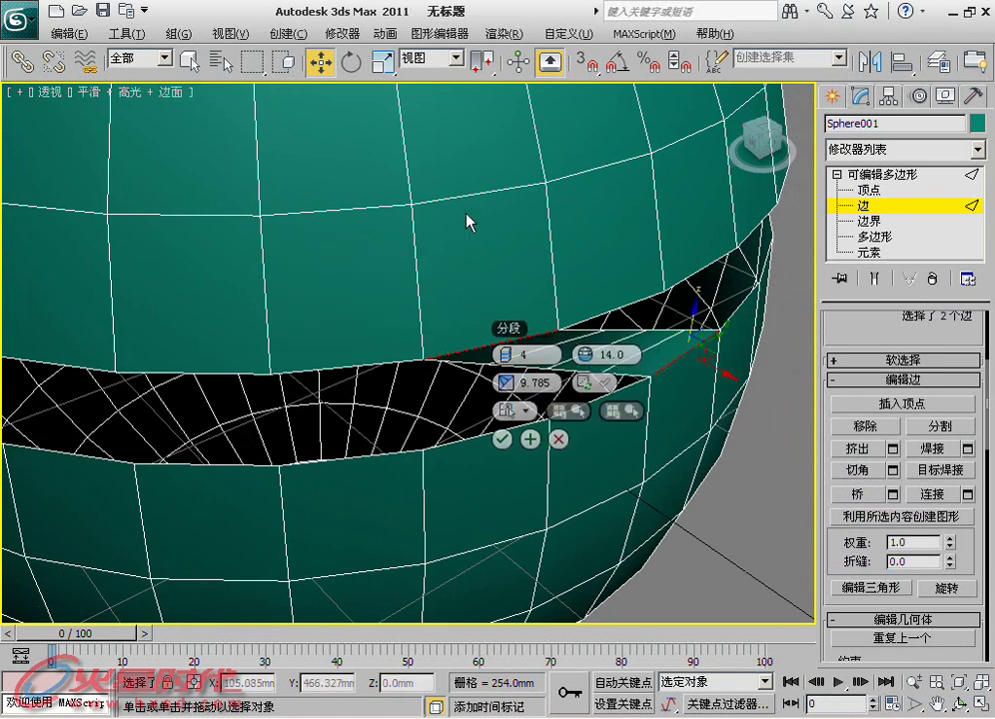
alt+middle_drag(659, 400, 633, 457)
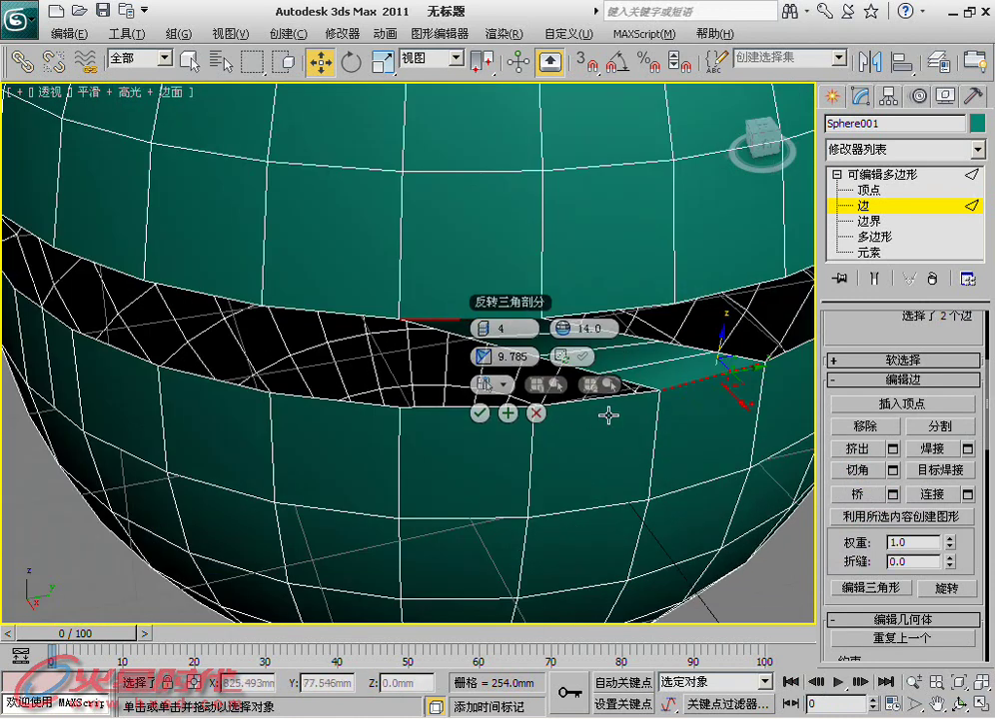
click(537, 411)
alt+middle_drag(670, 439, 690, 454)
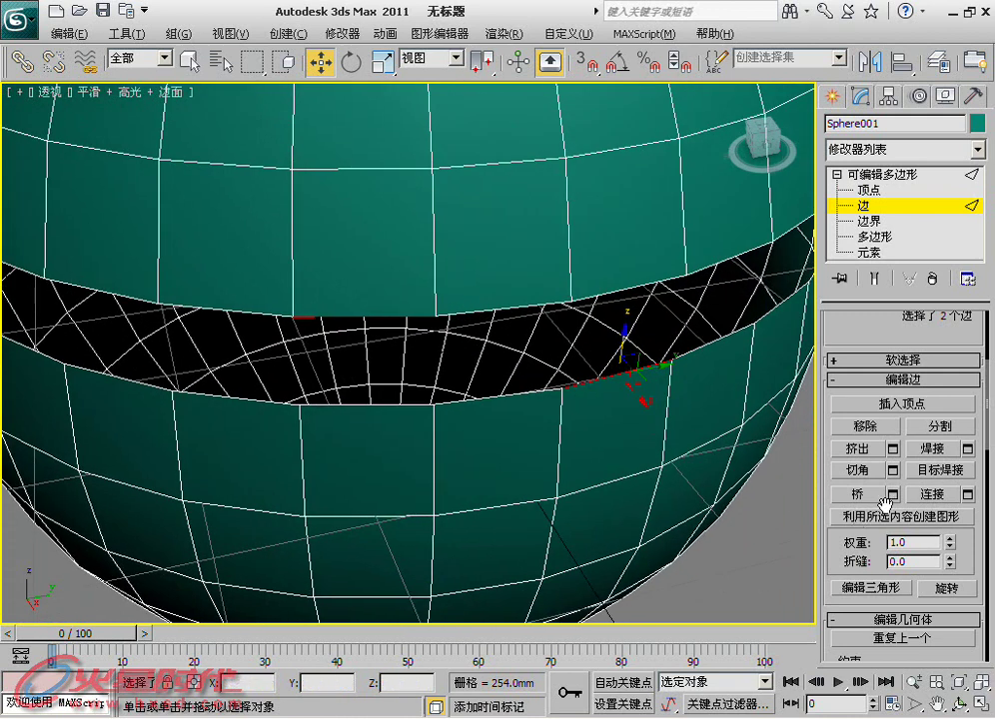
alt+middle_drag(398, 468, 507, 477)
click(548, 532)
mouse_move(548, 533)
alt+middle_down()
mouse_move(511, 511)
mouse_move(446, 289)
alt+middle_up()
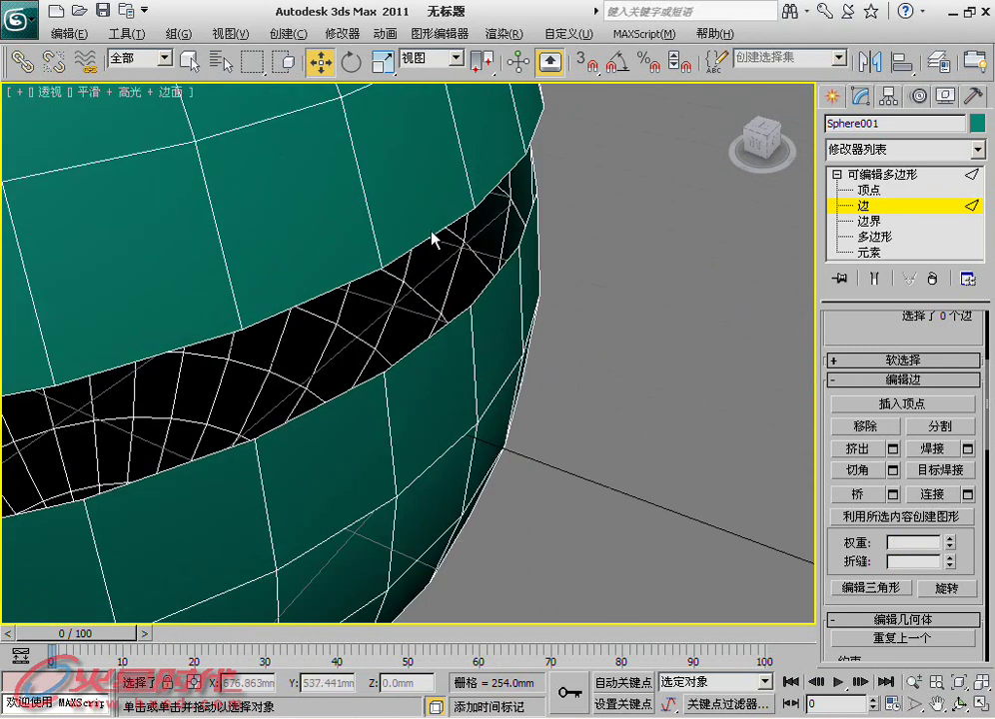
Shift-drag the slit's upper rim edge into a new face patch over the gap, then switch to Vertex level.
click(420, 248)
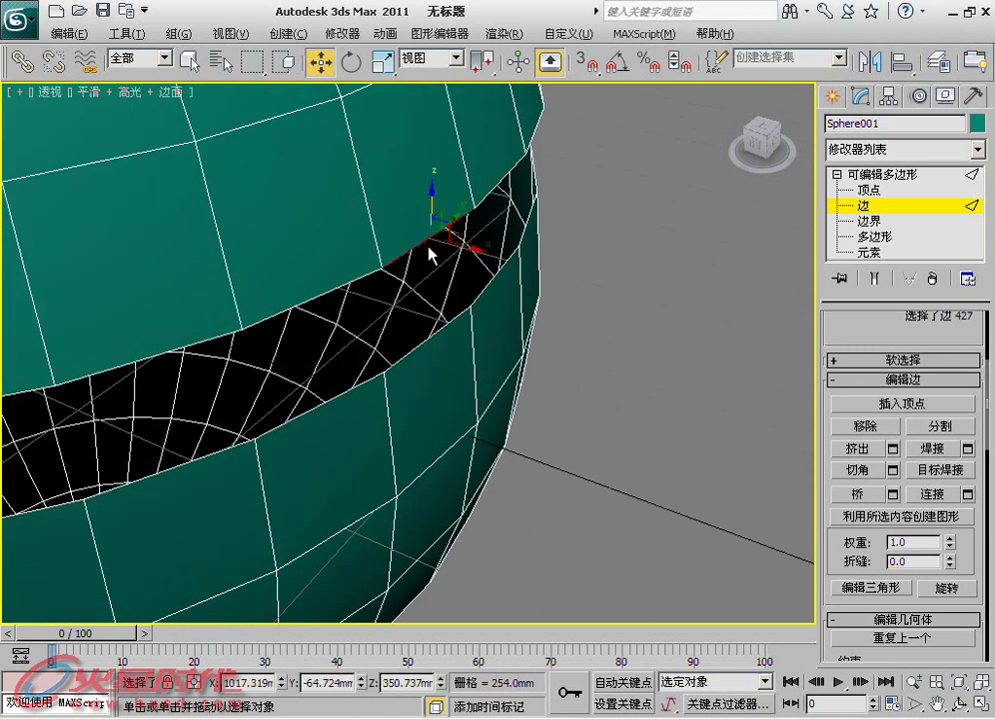
mouse_move(518, 284)
alt+middle_down()
mouse_move(473, 292)
mouse_move(473, 305)
alt+middle_up()
mouse_move(599, 350)
alt+middle_down()
mouse_move(534, 322)
mouse_move(518, 290)
mouse_move(549, 290)
alt+middle_up()
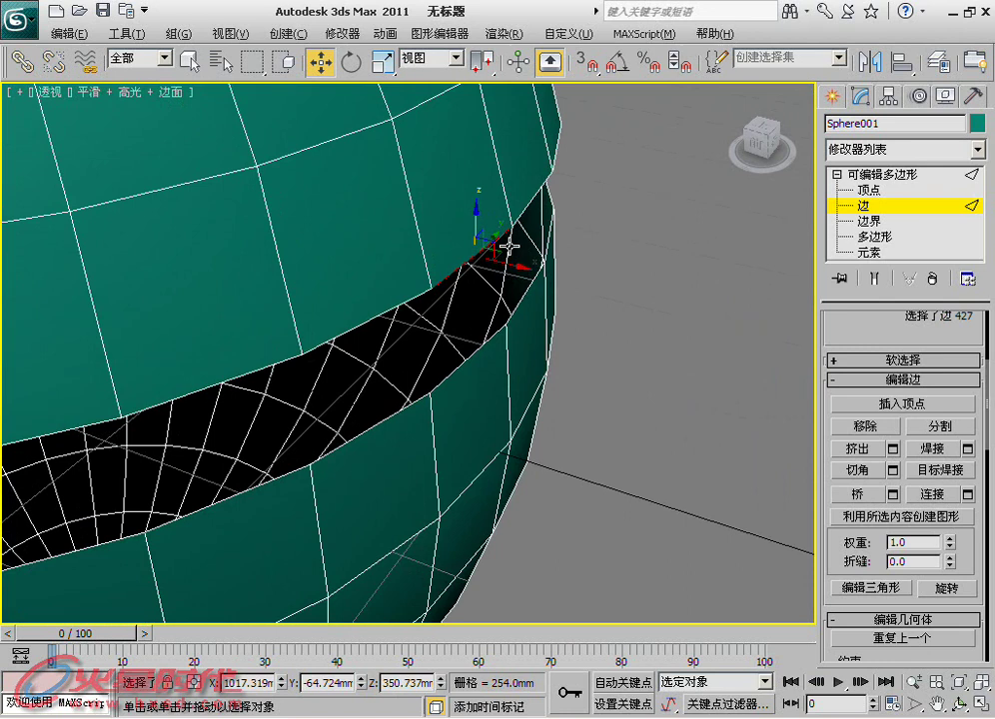
mouse_move(511, 246)
shift+mouse_down()
mouse_move(596, 278)
mouse_move(639, 326)
mouse_move(618, 322)
shift+mouse_up()
alt+middle_drag(618, 321, 488, 272)
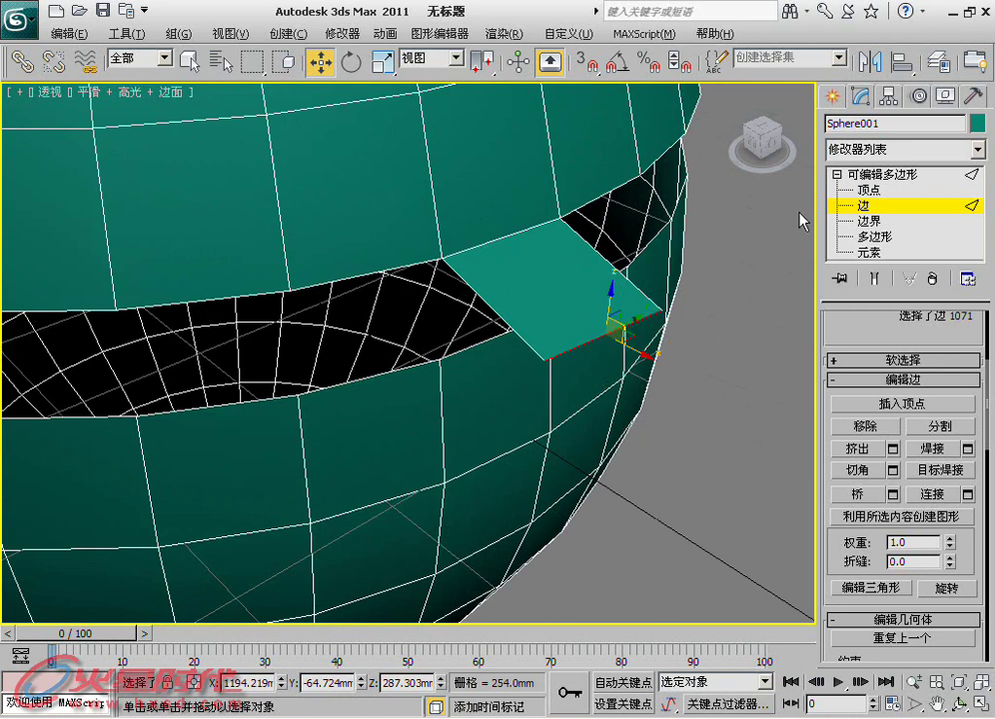
click(863, 190)
Target Weld the patch's two free corner vertices onto the neighbouring vertices on the slit's rim.
right_click(544, 357)
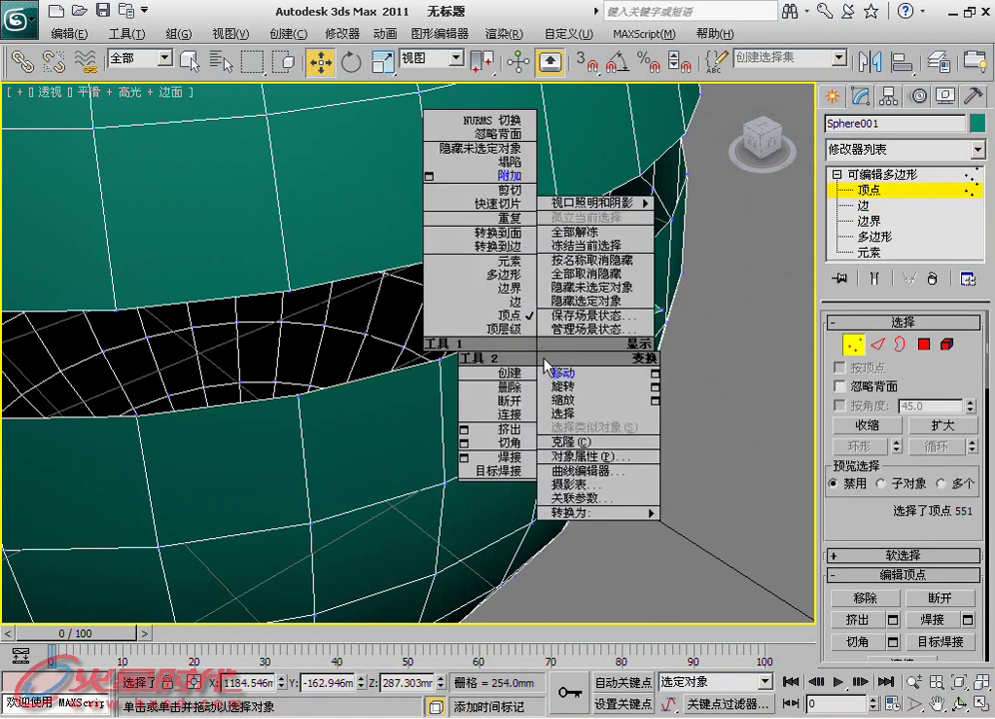
click(498, 470)
click(544, 360)
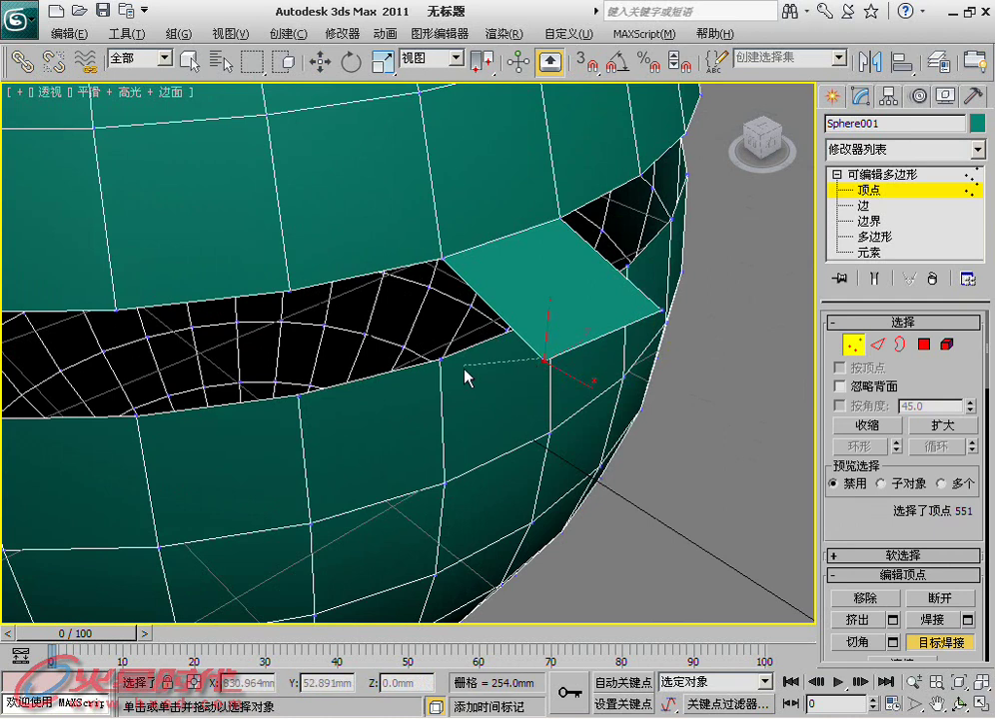
click(442, 357)
alt+middle_drag(442, 357, 567, 396)
click(566, 391)
click(584, 389)
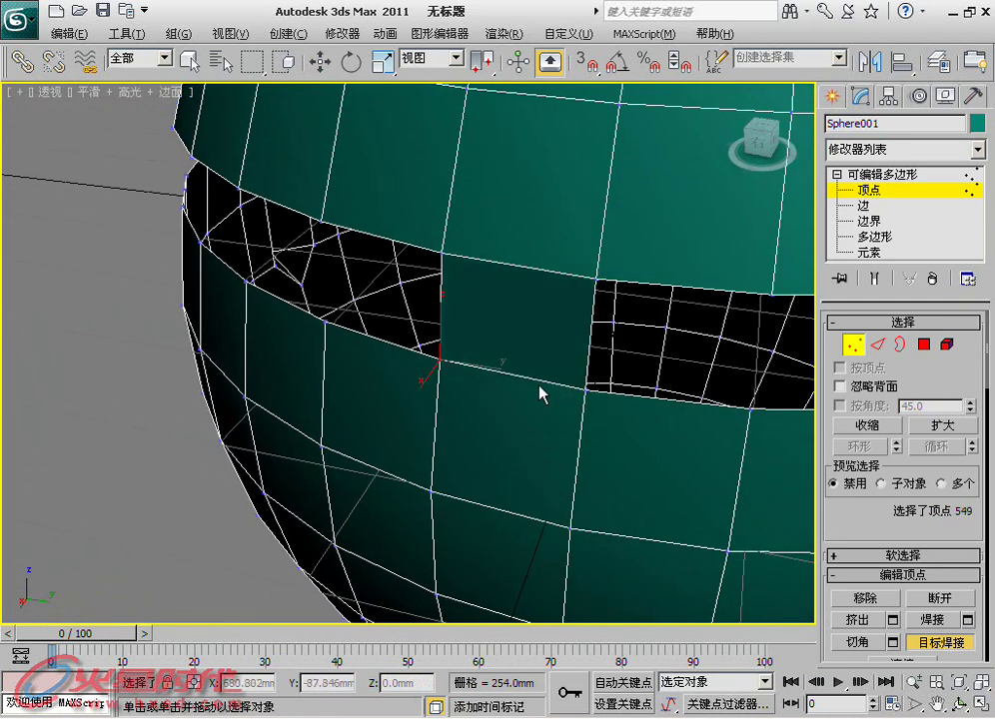
alt+middle_drag(539, 395, 681, 393)
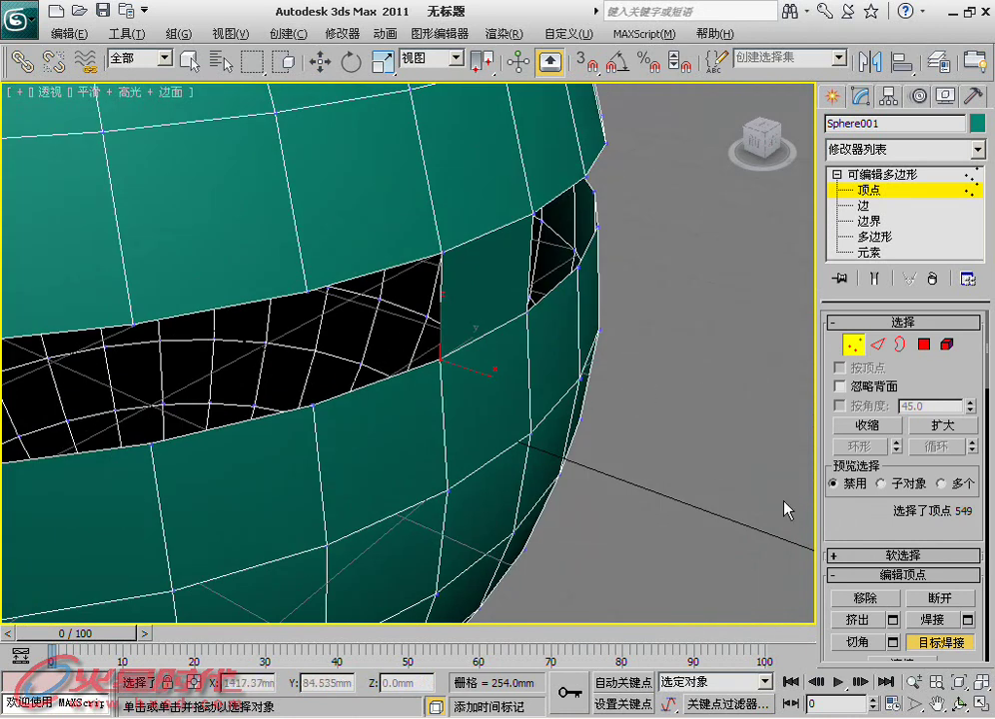
scroll(844, 500, down, 3)
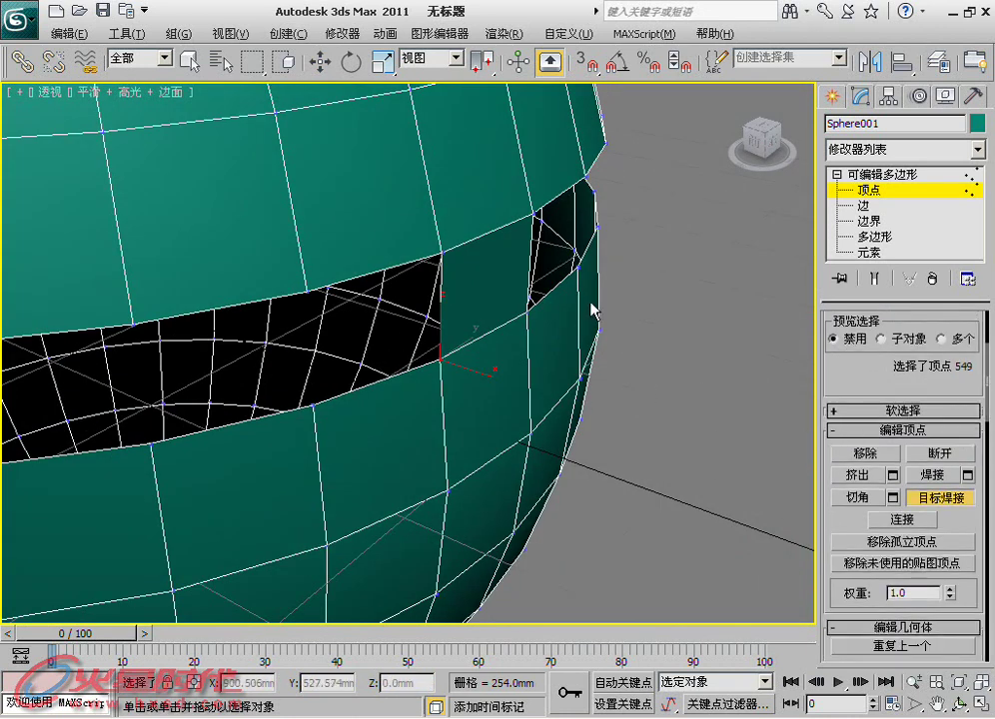
At Edge level, connect two vertical upper-band edges as a trial, then undo it.
click(844, 206)
key(w)
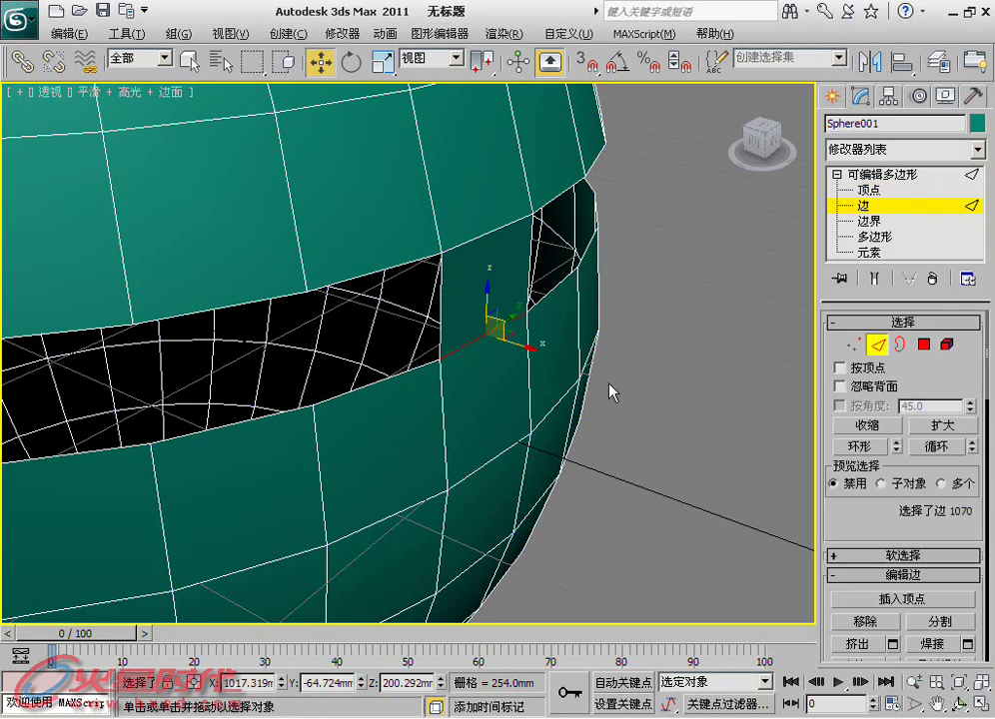
scroll(839, 559, down, 3)
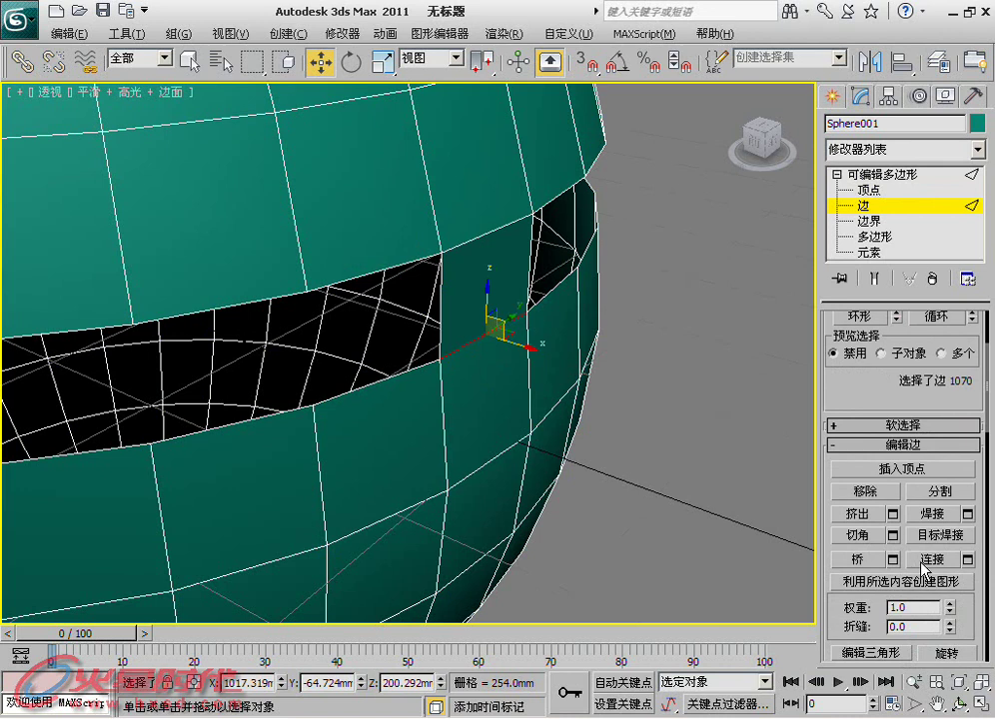
mouse_move(459, 350)
alt+middle_down()
mouse_move(415, 291)
mouse_move(420, 317)
mouse_move(382, 329)
mouse_move(369, 315)
alt+middle_up()
click(268, 292)
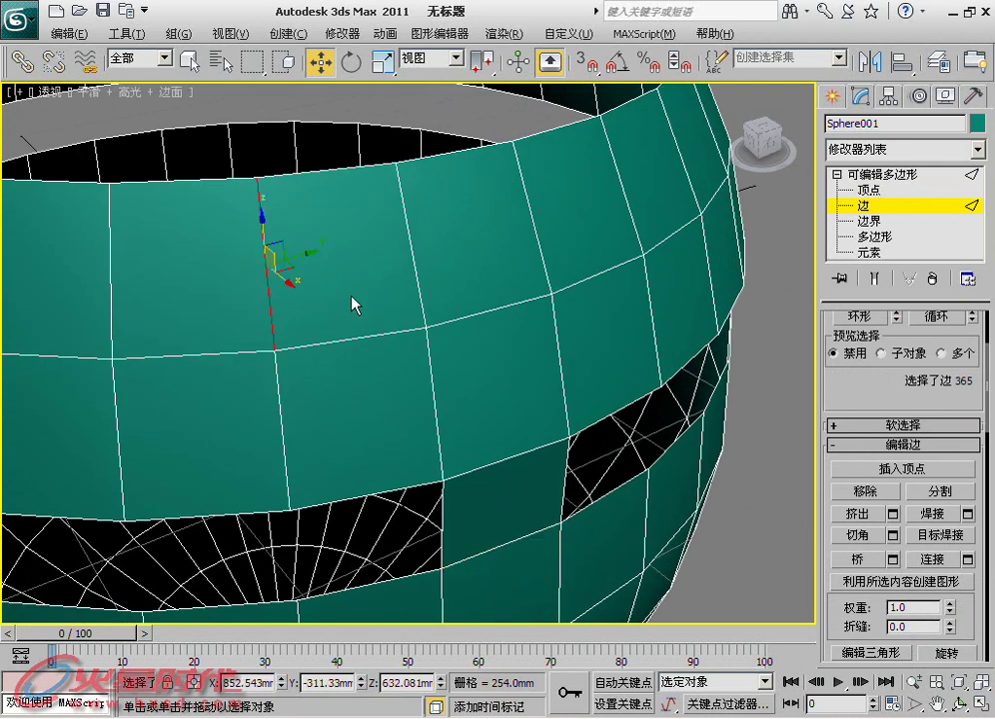
ctrl+click(415, 288)
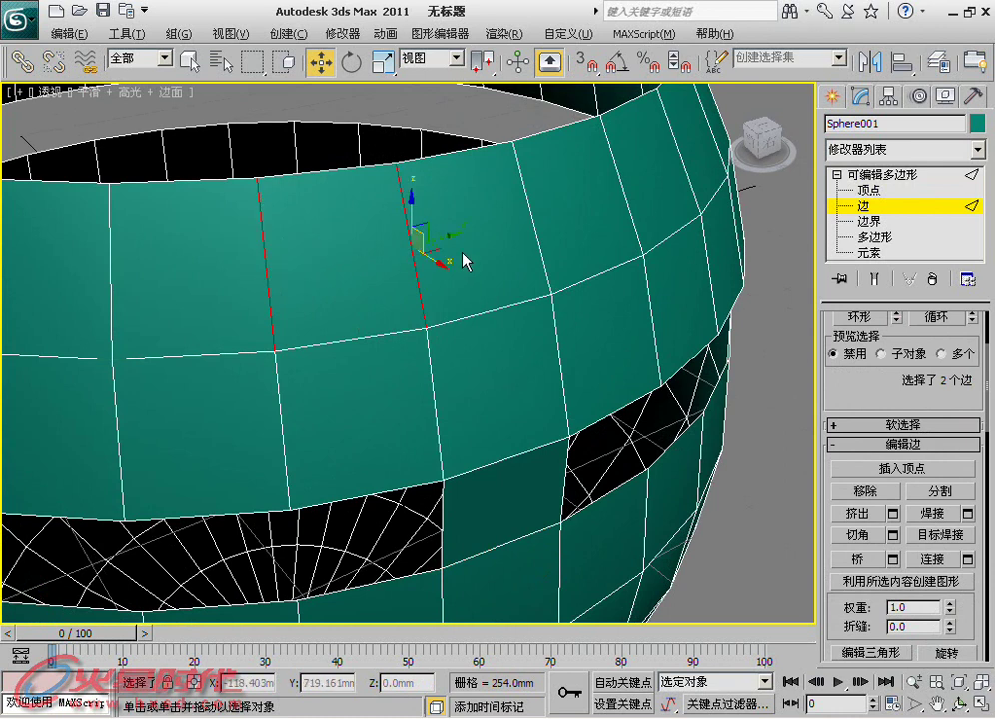
click(939, 560)
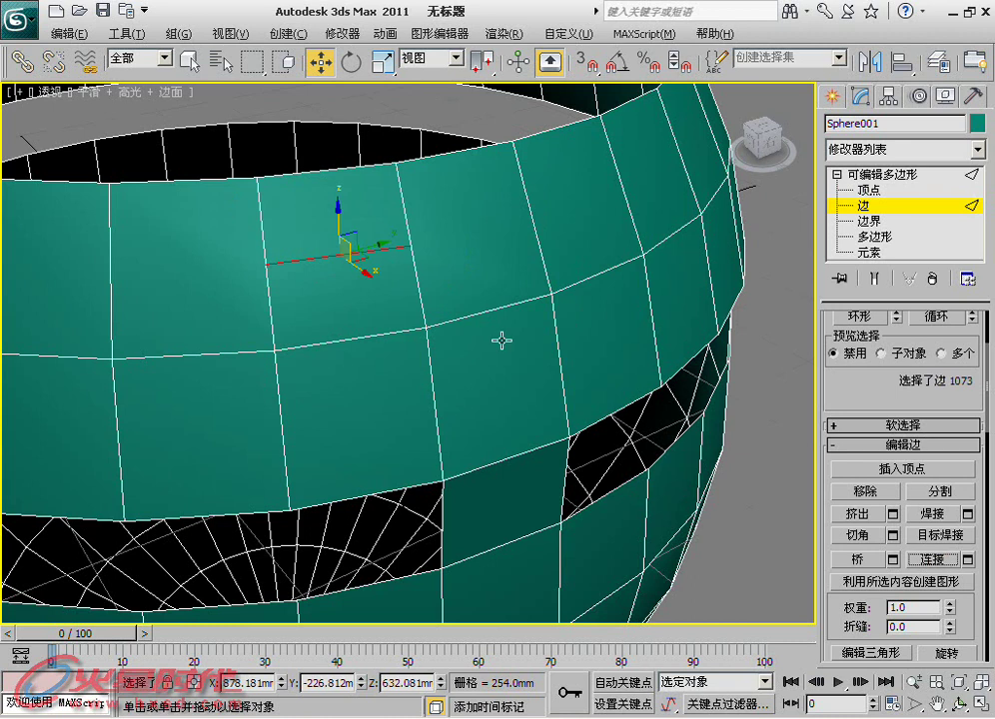
key(ctrl+z)
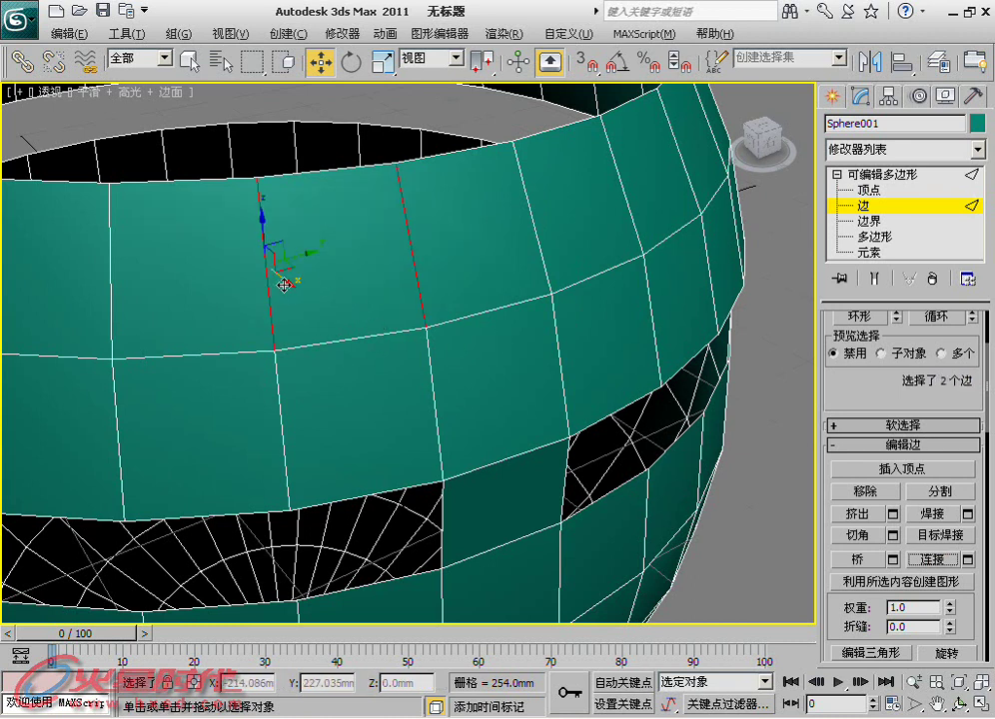
Select three adjacent vertical edges on the sphere's upper band.
click(464, 262)
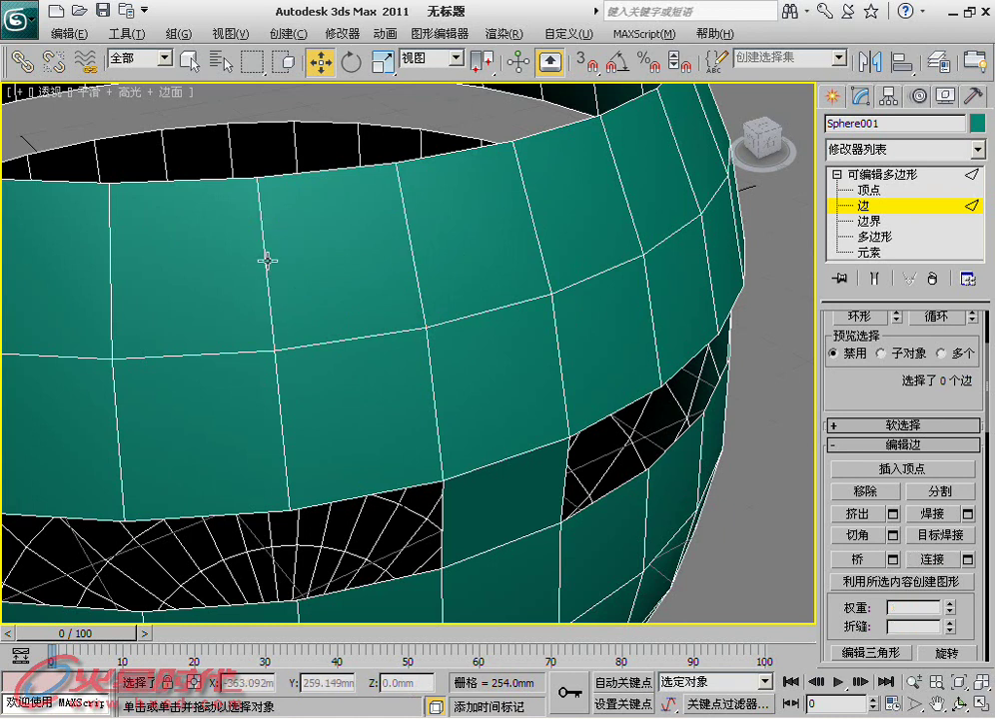
click(267, 260)
ctrl+click(416, 271)
ctrl+click(536, 250)
click(757, 489)
click(267, 299)
ctrl+click(418, 290)
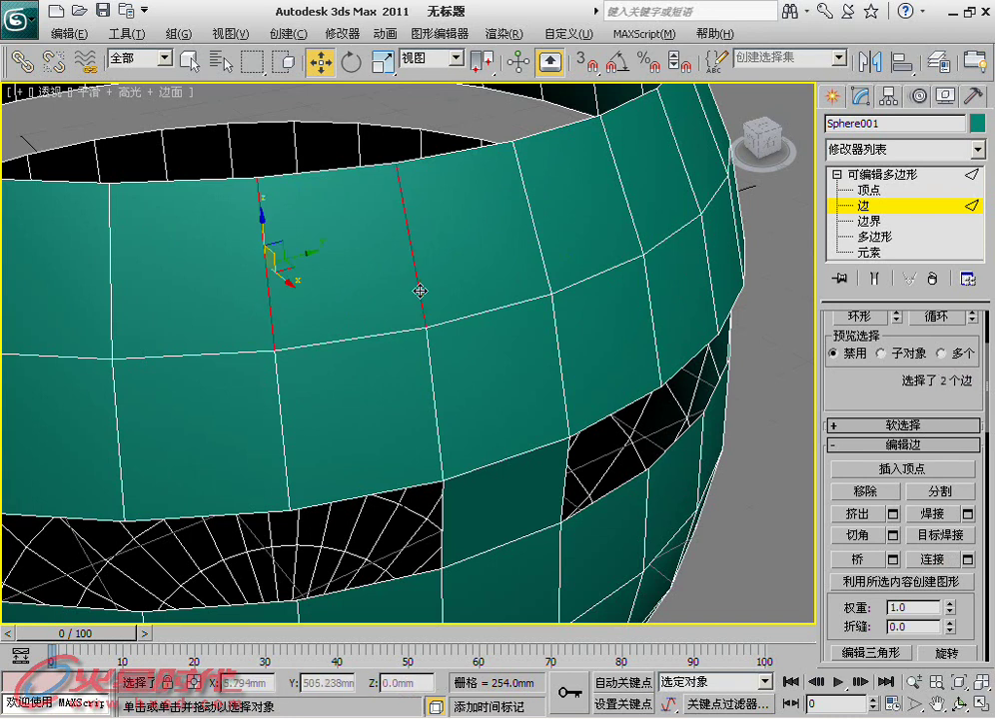
ctrl+click(547, 267)
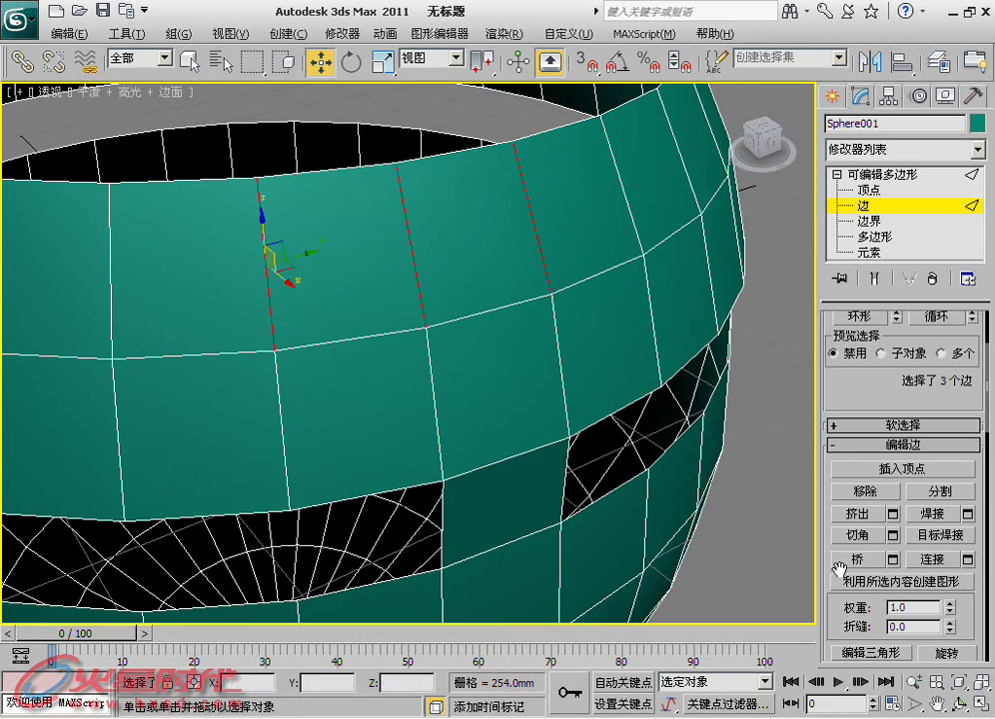
Select the upper band's vertical edge ring with Alt+R, after trying and undoing a single Connect.
click(932, 559)
scroll(475, 341, down, 3)
scroll(475, 340, up, 3)
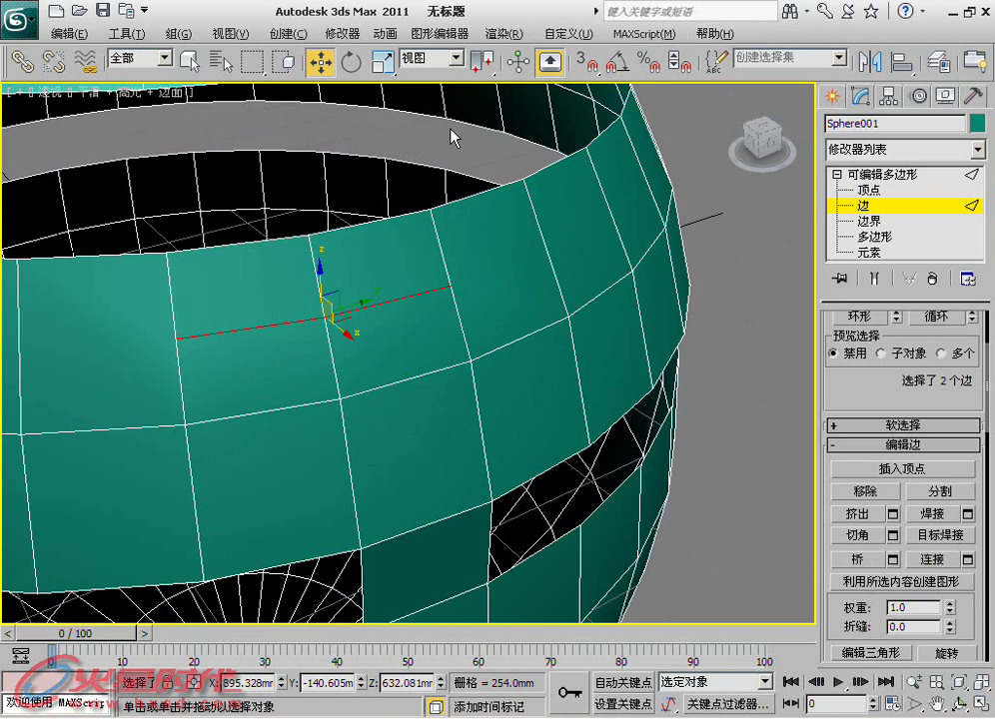
click(737, 352)
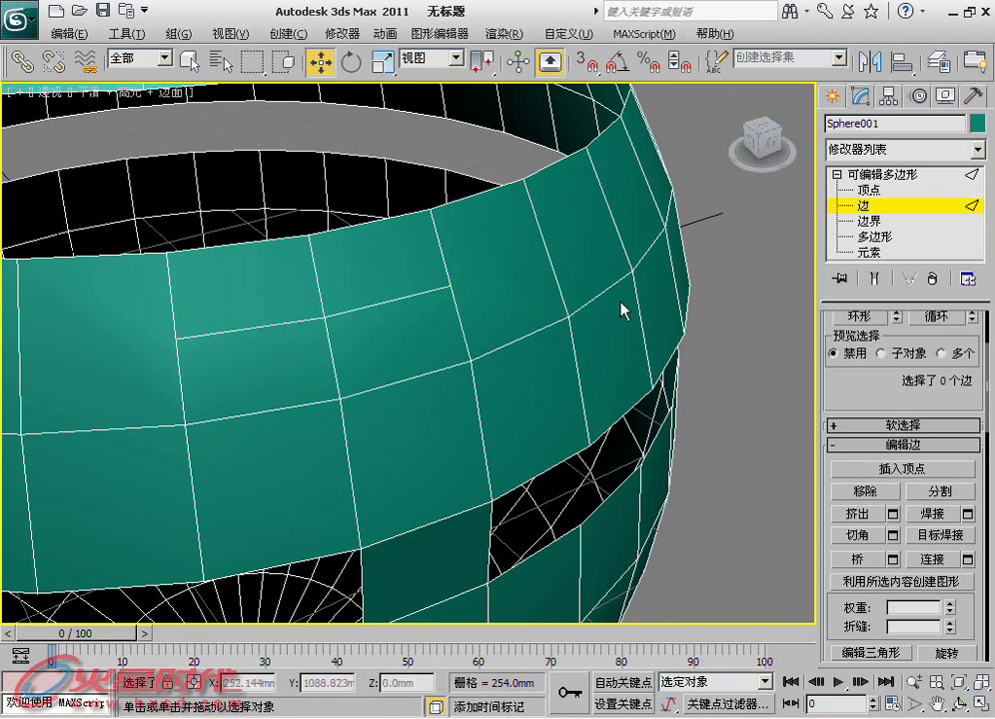
key(ctrl+z)
click(551, 258)
key(alt+r)
right_click(548, 264)
click(529, 333)
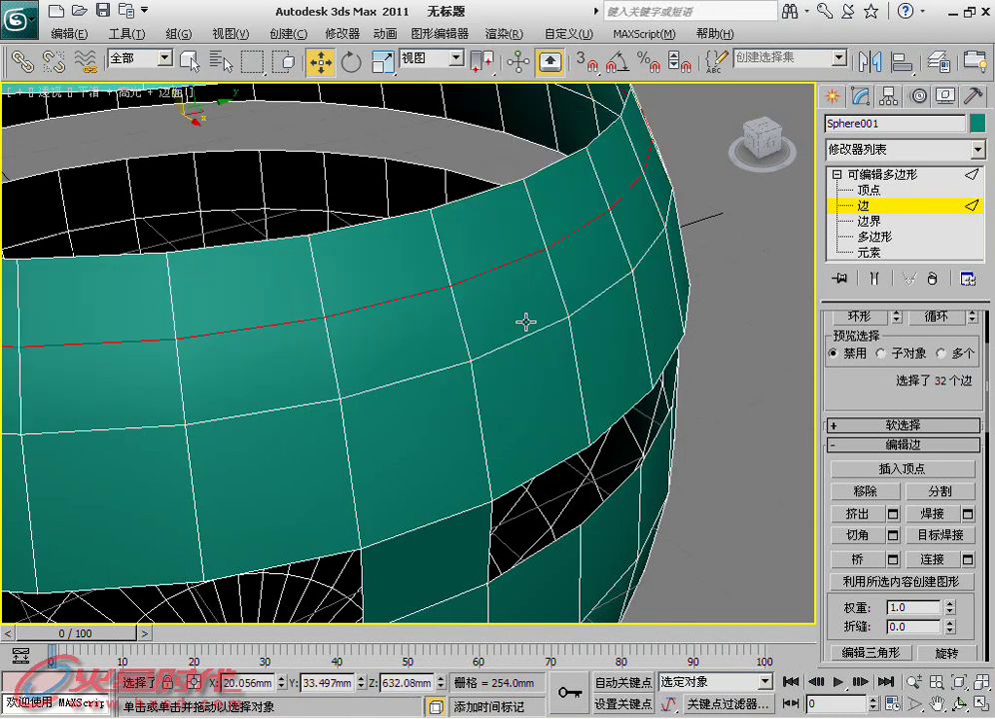
key(ctrl+z)
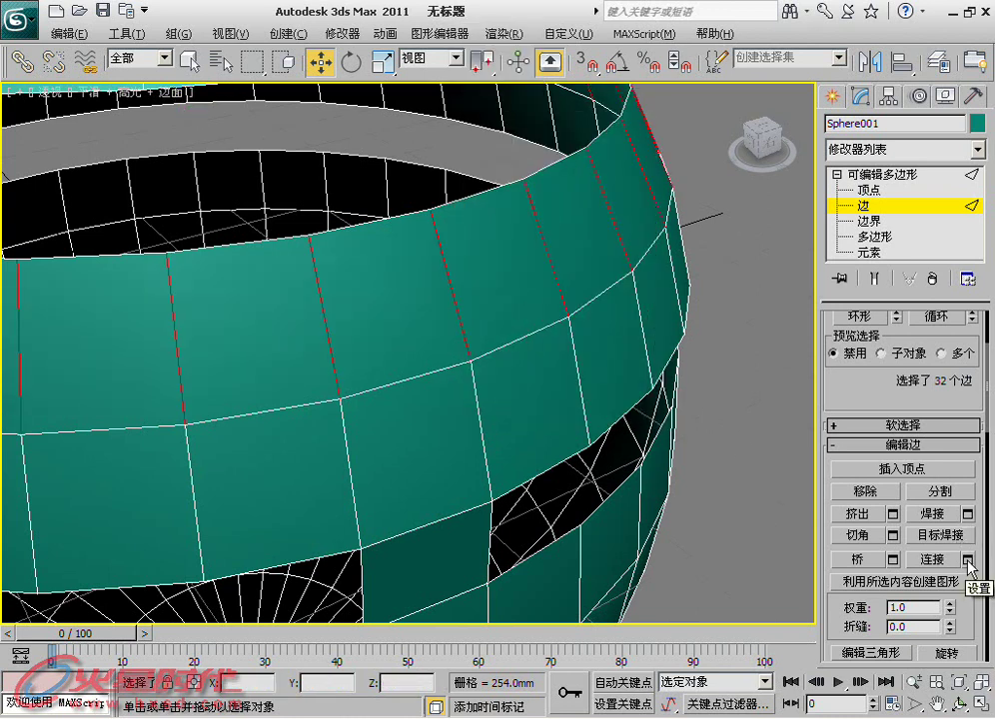
Connect the ring with 5 segments, Pinch -25 and Slide -9, and apply.
click(969, 565)
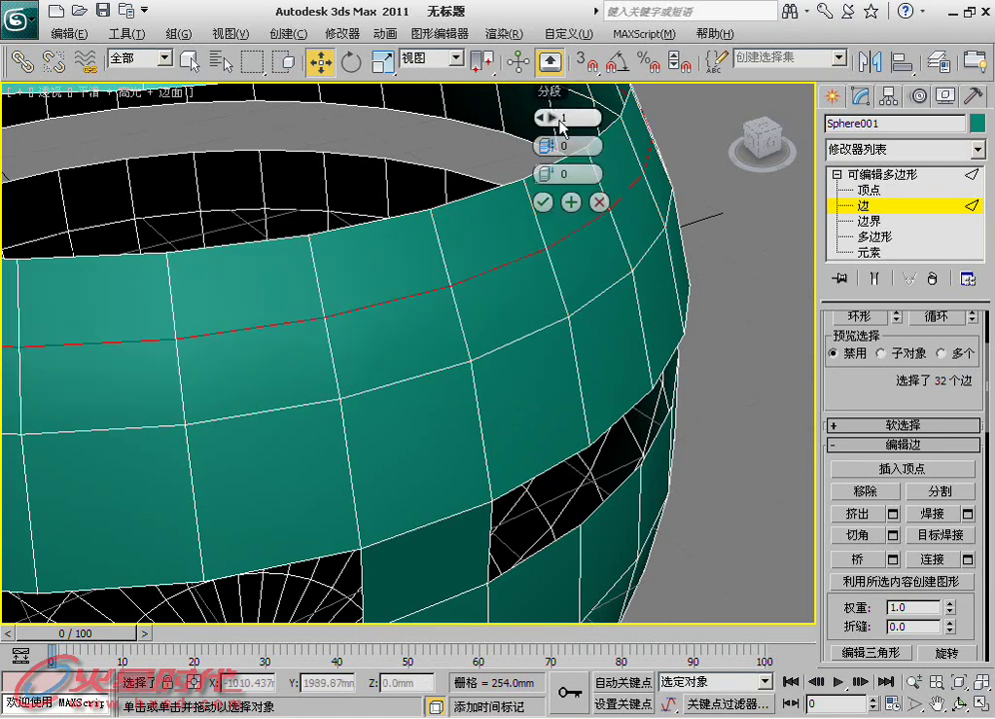
drag(560, 118, 557, 130)
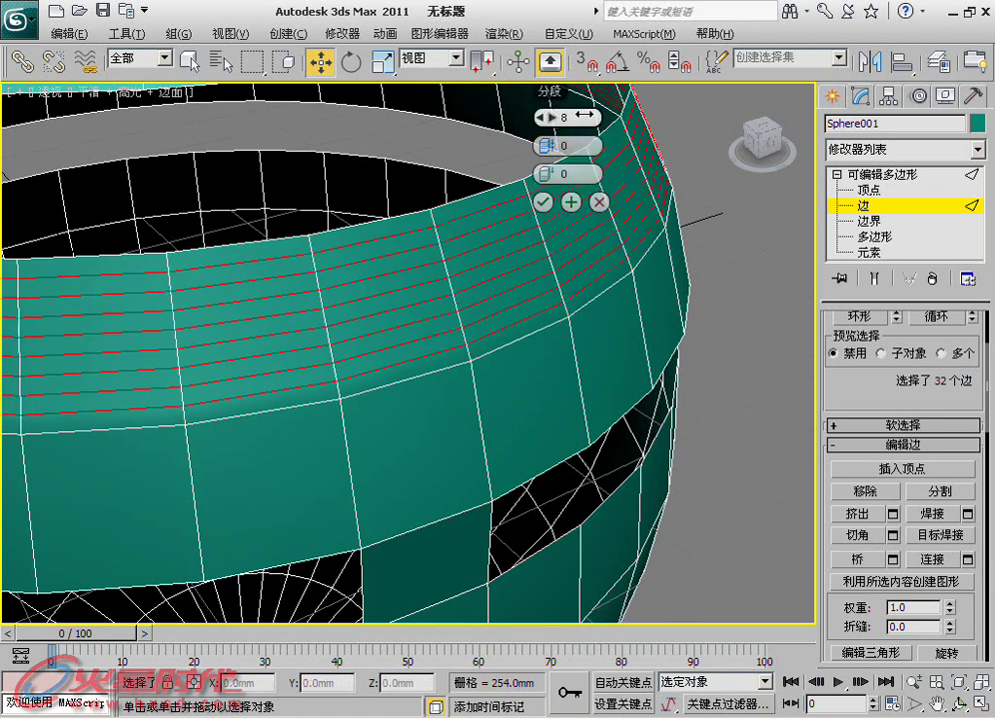
mouse_move(559, 146)
mouse_down()
mouse_move(377, 146)
mouse_move(469, 148)
mouse_up()
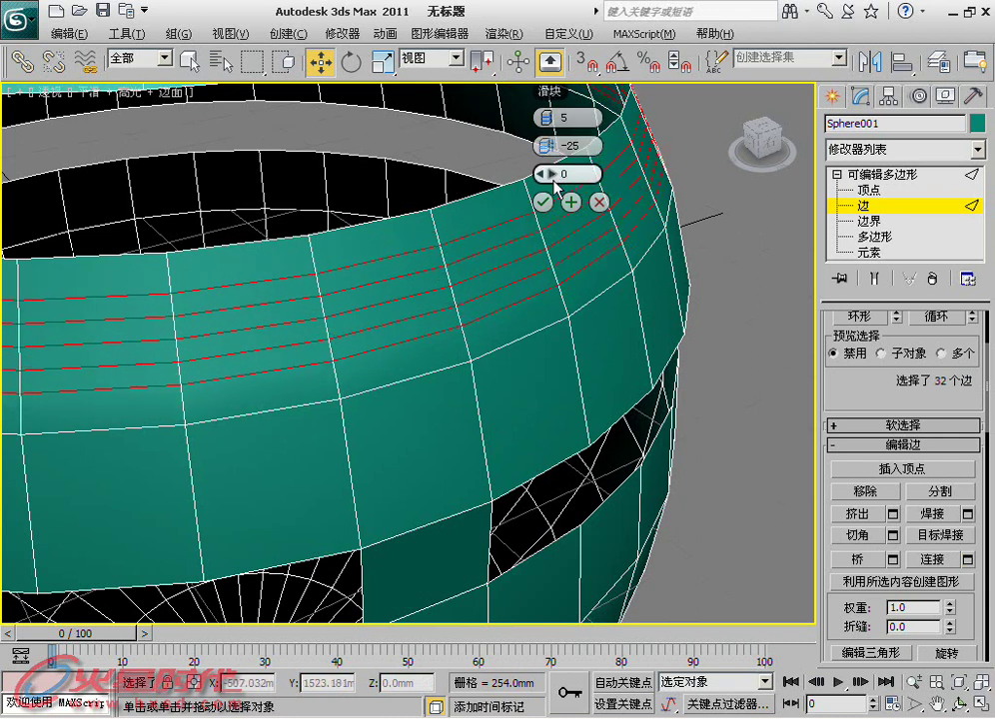
mouse_move(555, 179)
mouse_down()
mouse_move(717, 170)
mouse_move(516, 167)
mouse_up()
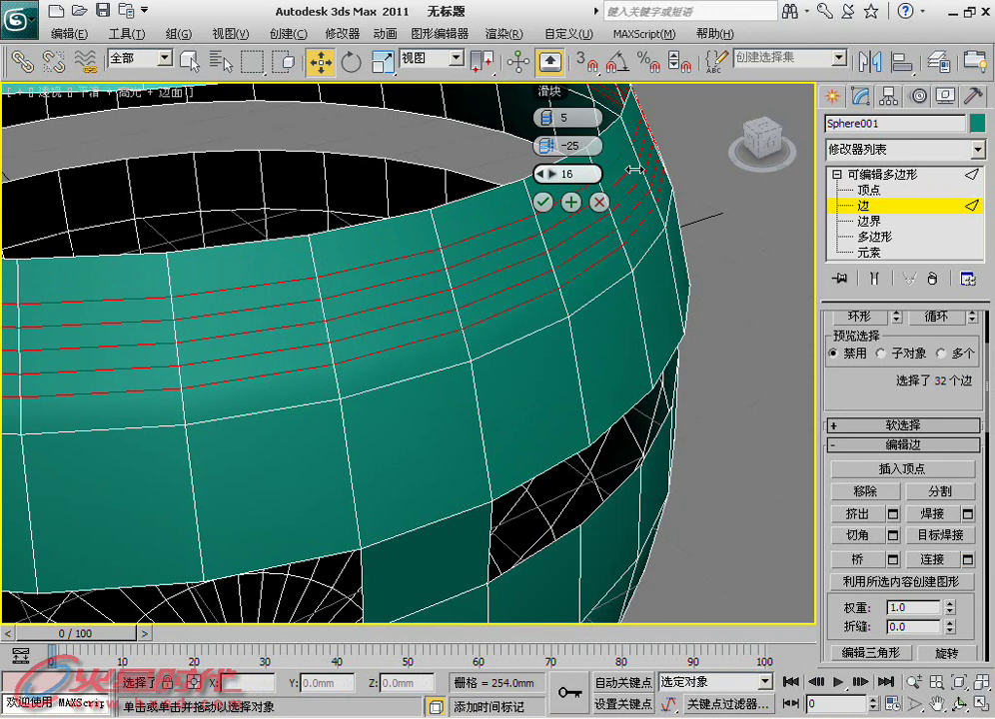
click(576, 205)
click(542, 202)
scroll(457, 173, down, 3)
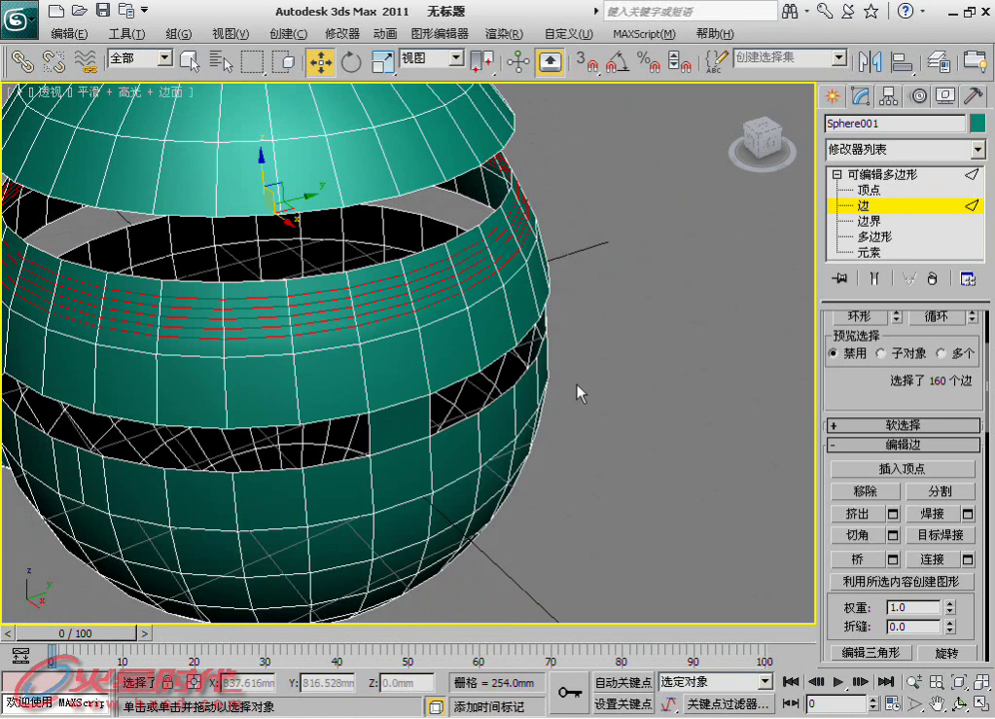
scroll(433, 345, up, 2)
scroll(482, 461, up, 2)
scroll(381, 311, up, 3)
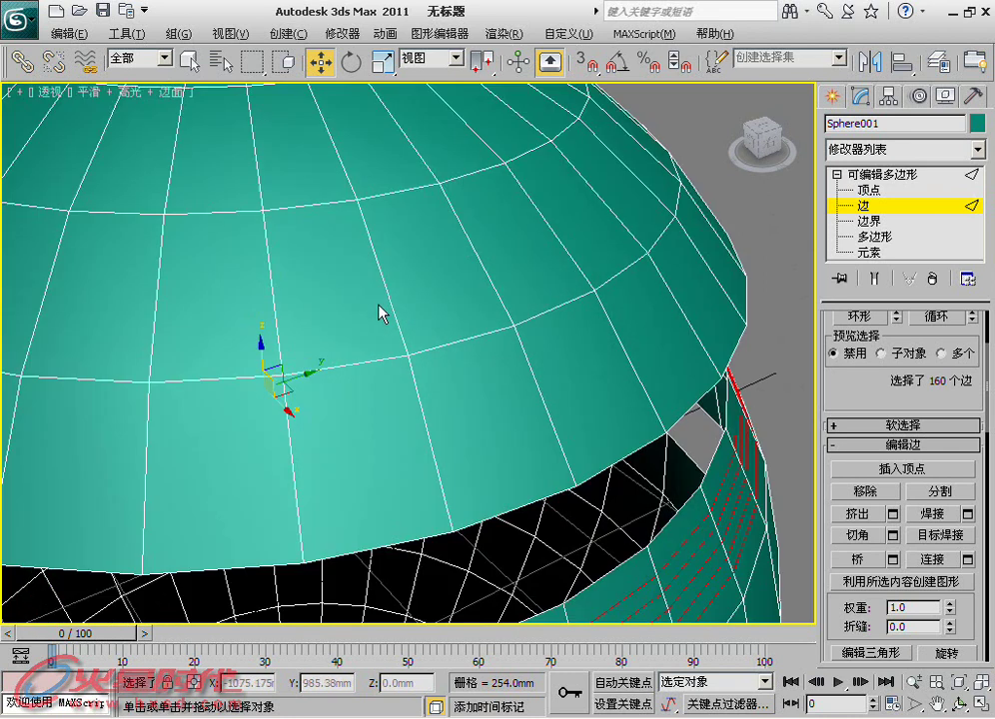
scroll(266, 312, up, 2)
click(286, 317)
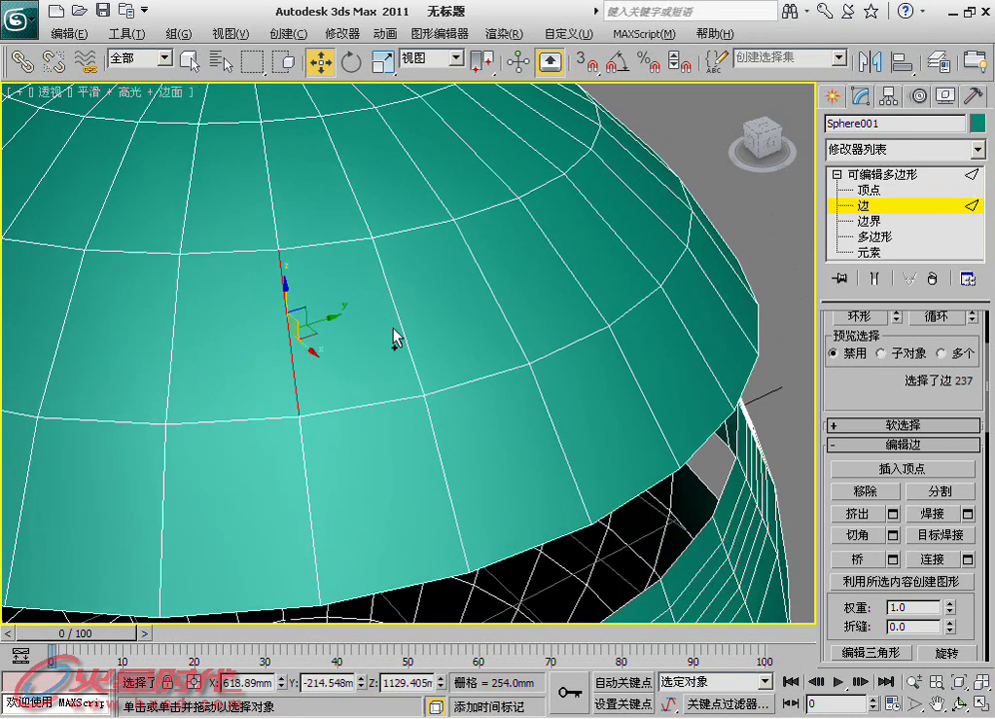
ctrl+click(503, 307)
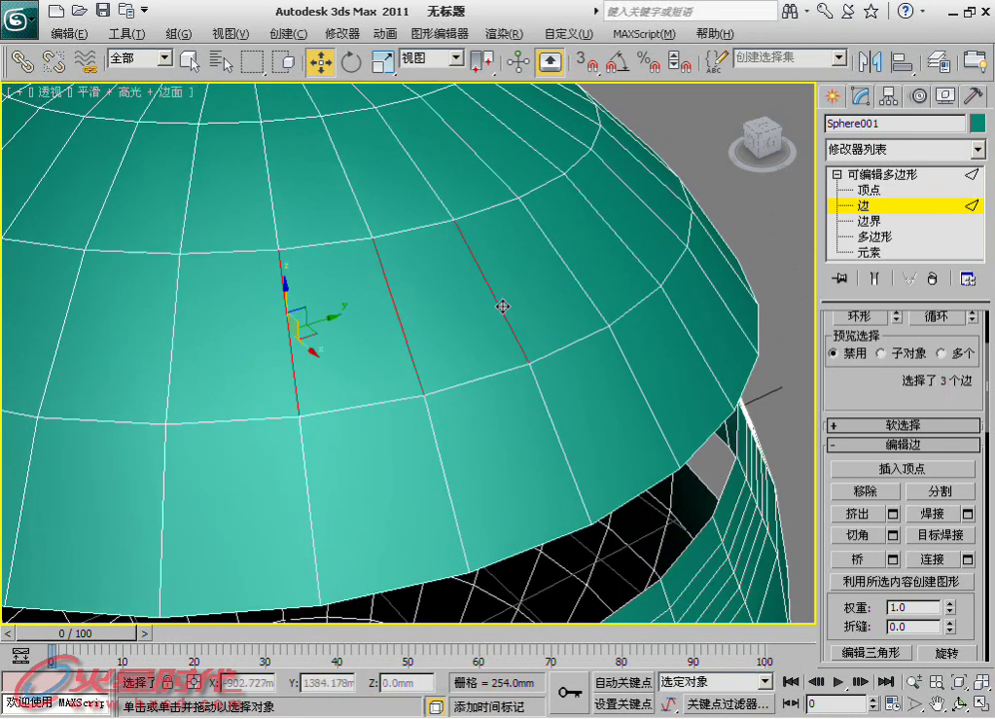
ctrl+click(586, 340)
ctrl+click(646, 400)
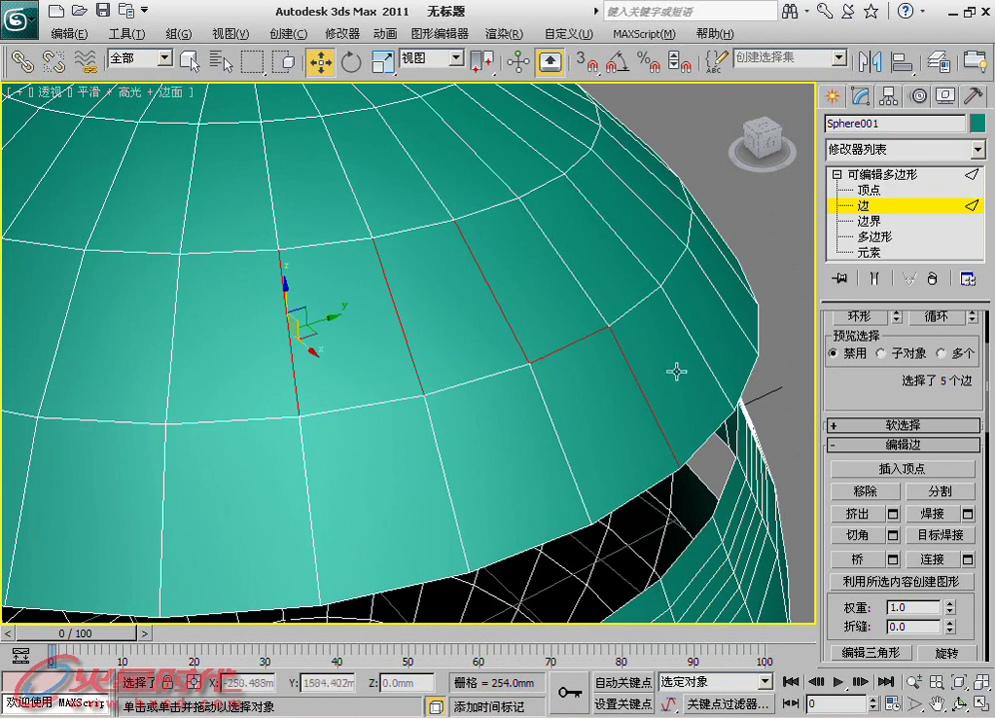
ctrl+click(696, 350)
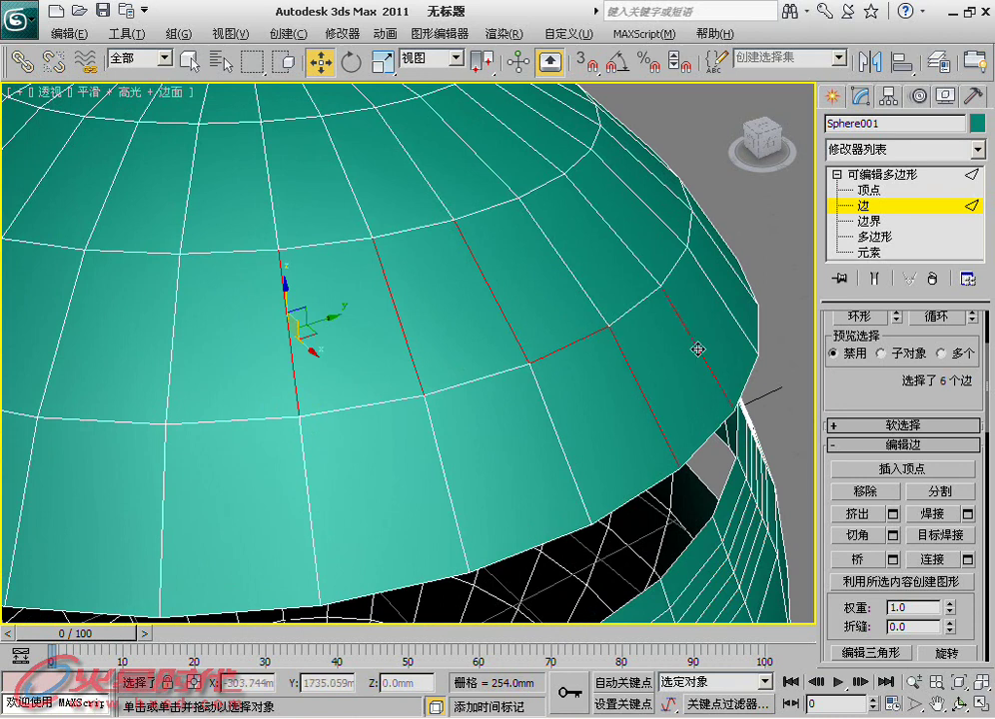
click(945, 560)
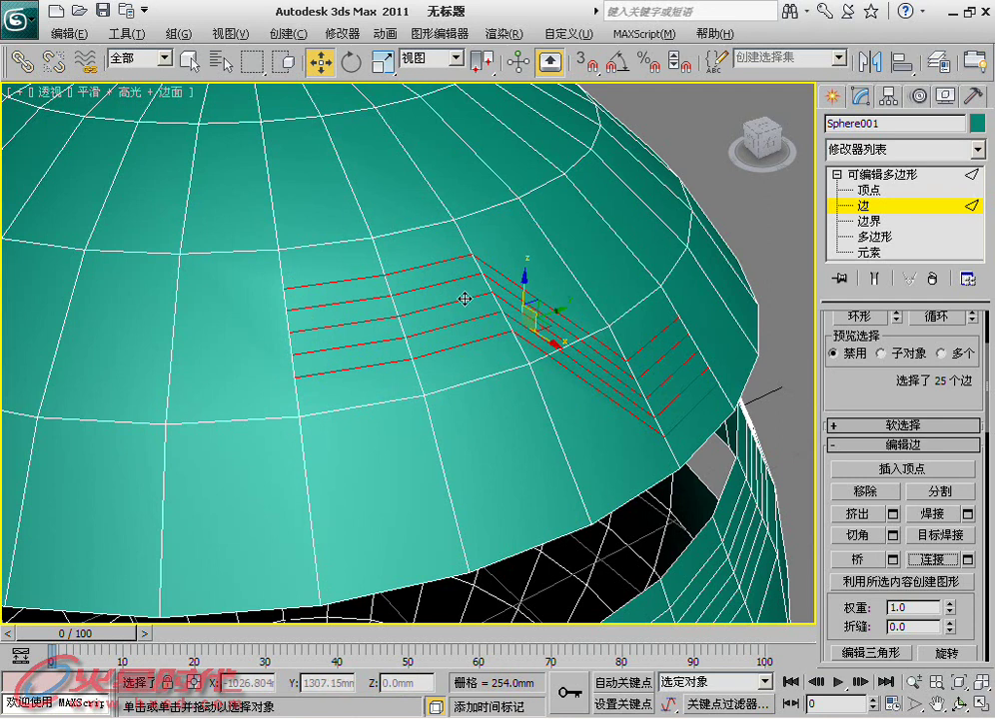
scroll(510, 391, down, 1)
scroll(510, 391, down, 4)
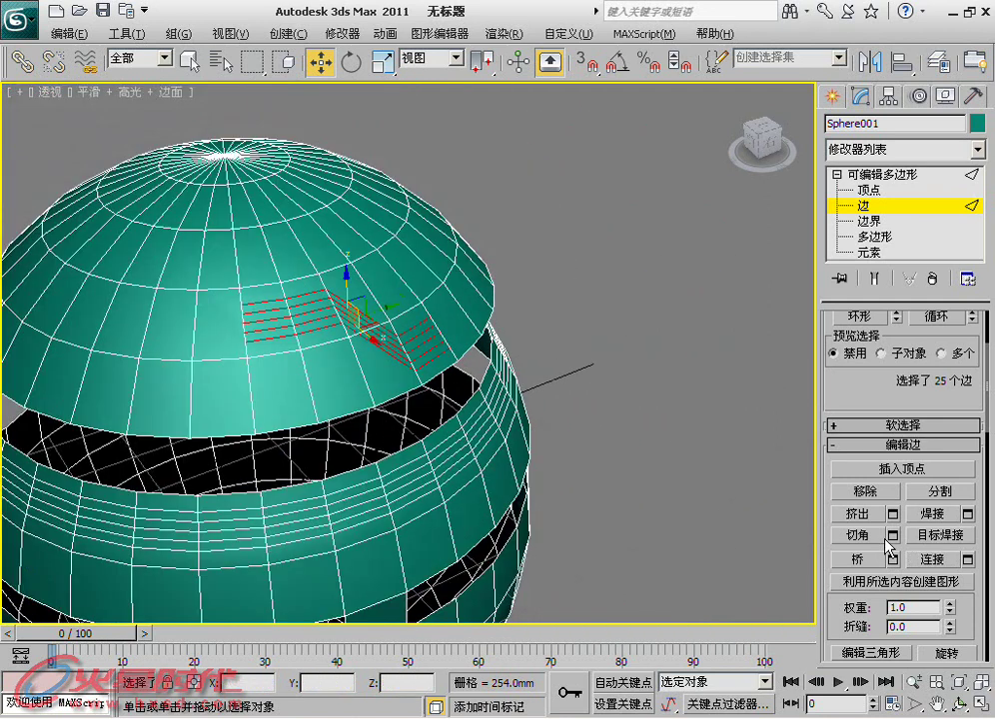
Create a 1949.456 × 1120.388 × 604.48 mm box, Box001, beside the sphere.
middle_drag(669, 212, 471, 249)
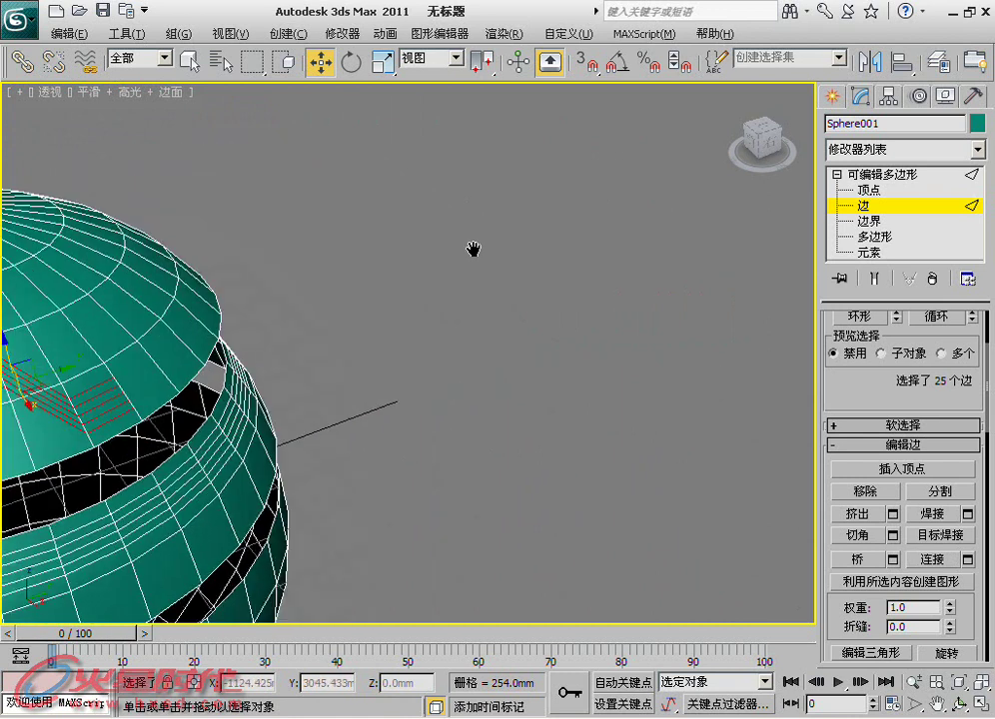
click(873, 178)
click(833, 96)
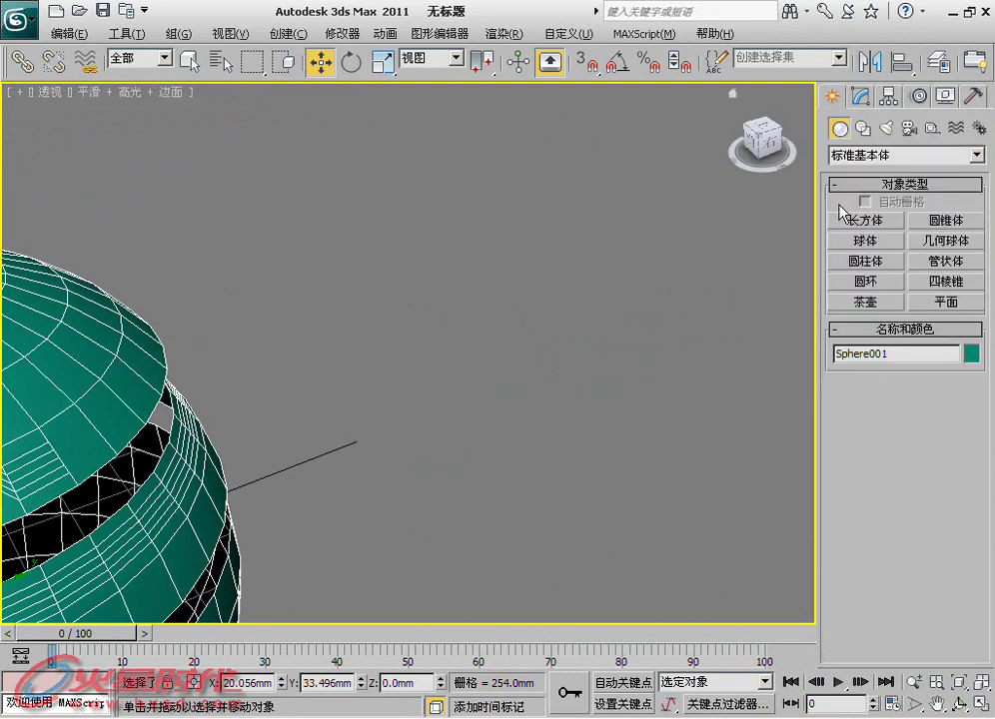
click(865, 220)
drag(580, 351, 407, 581)
click(422, 469)
key(w)
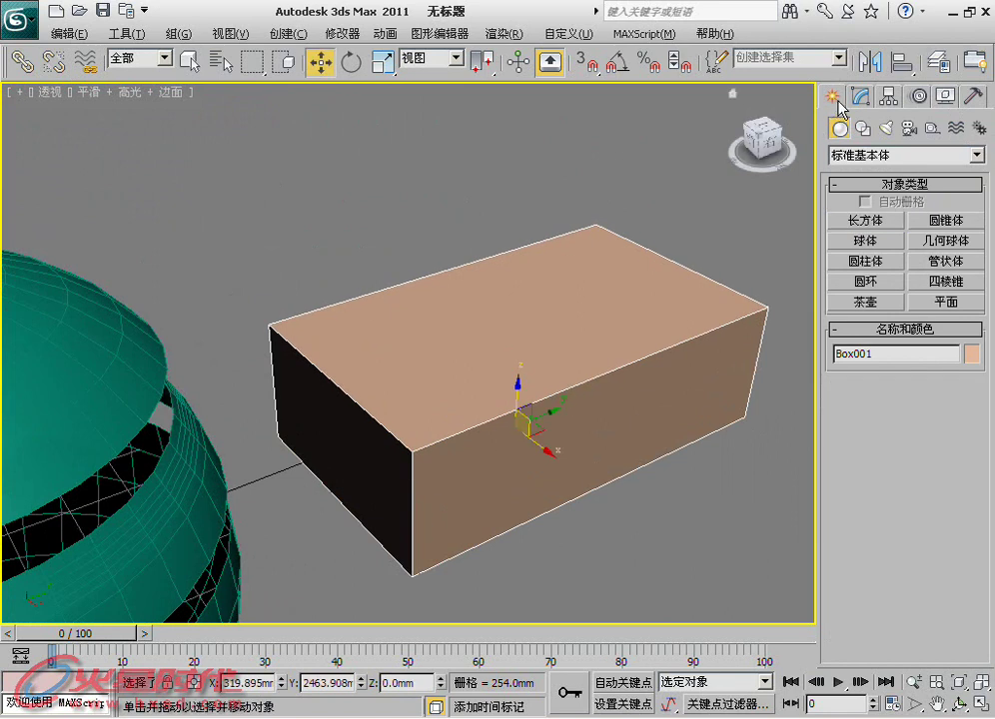
click(859, 96)
Convert Box001 to an Editable Poly.
middle_drag(619, 297, 584, 299)
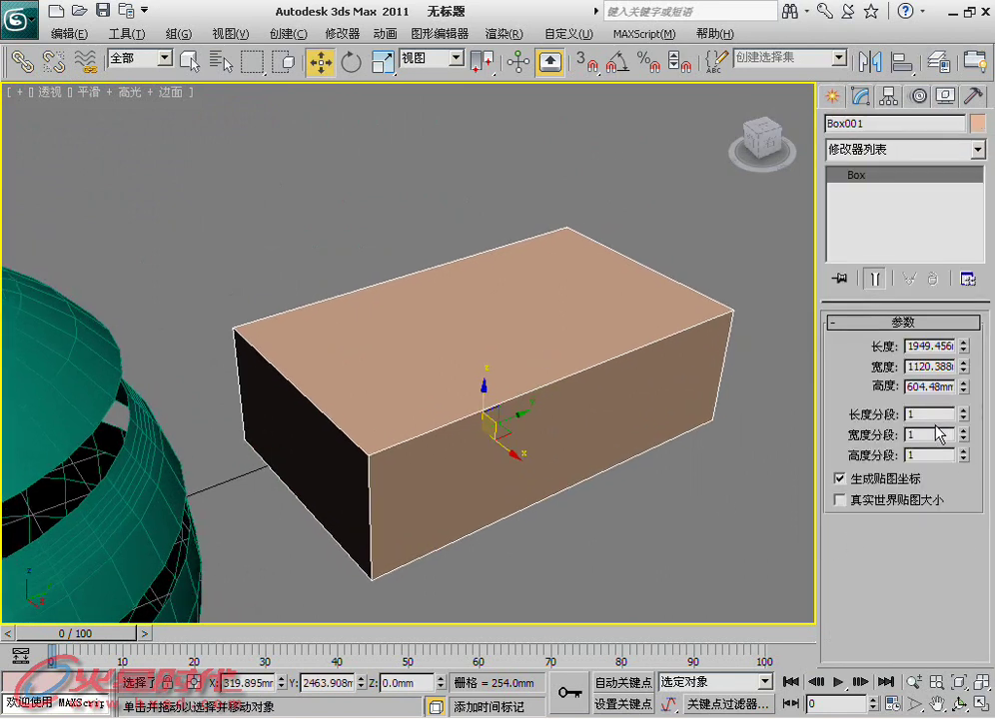
right_click(533, 332)
mouse_move(590, 495)
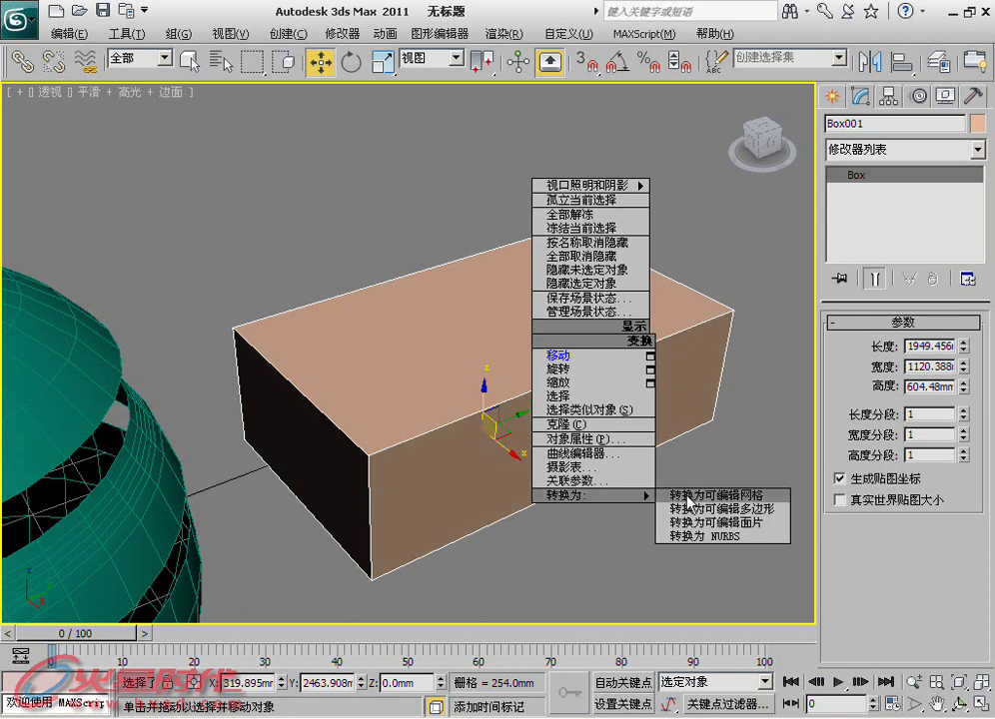
click(723, 517)
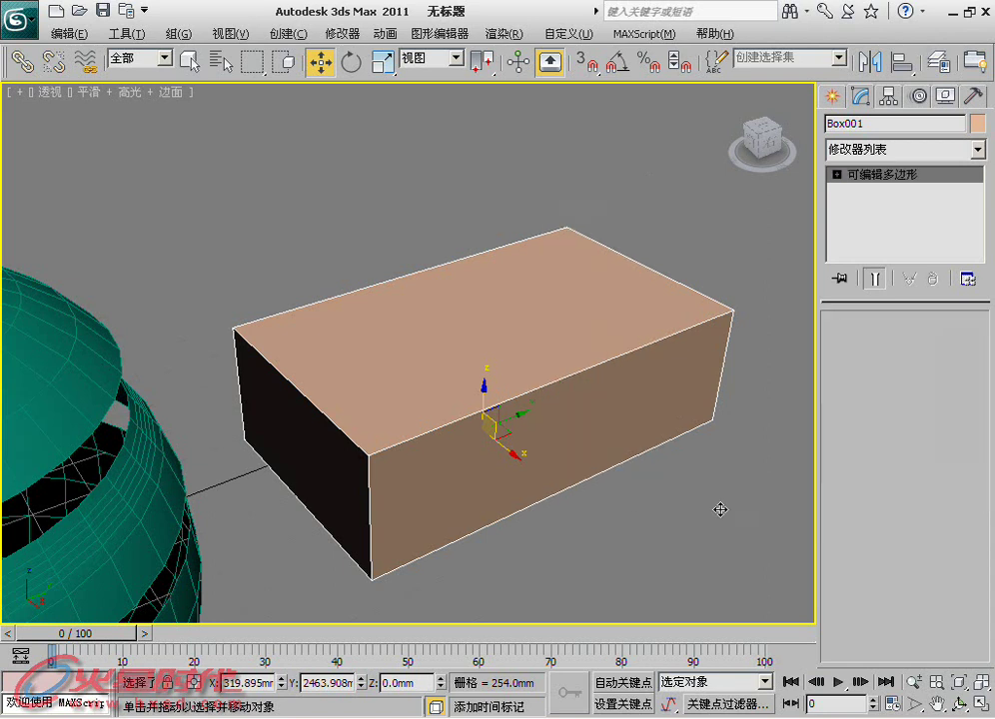
Select Box001 and enter its Edge sub-object level.
mouse_move(711, 537)
mouse_down()
mouse_move(602, 412)
mouse_move(529, 376)
mouse_up()
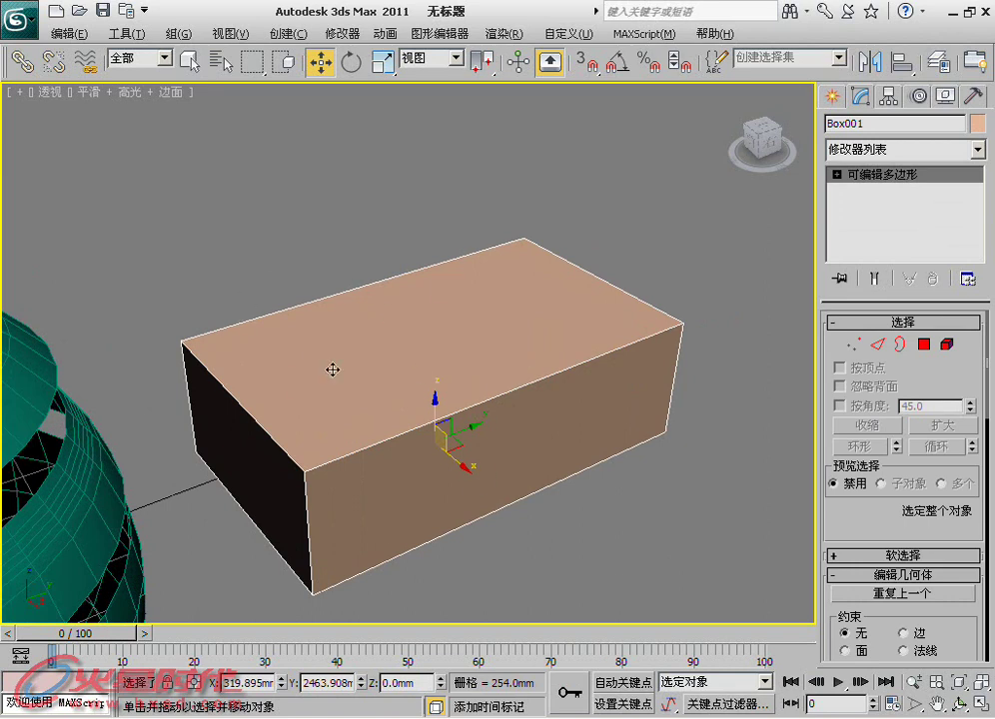
click(651, 302)
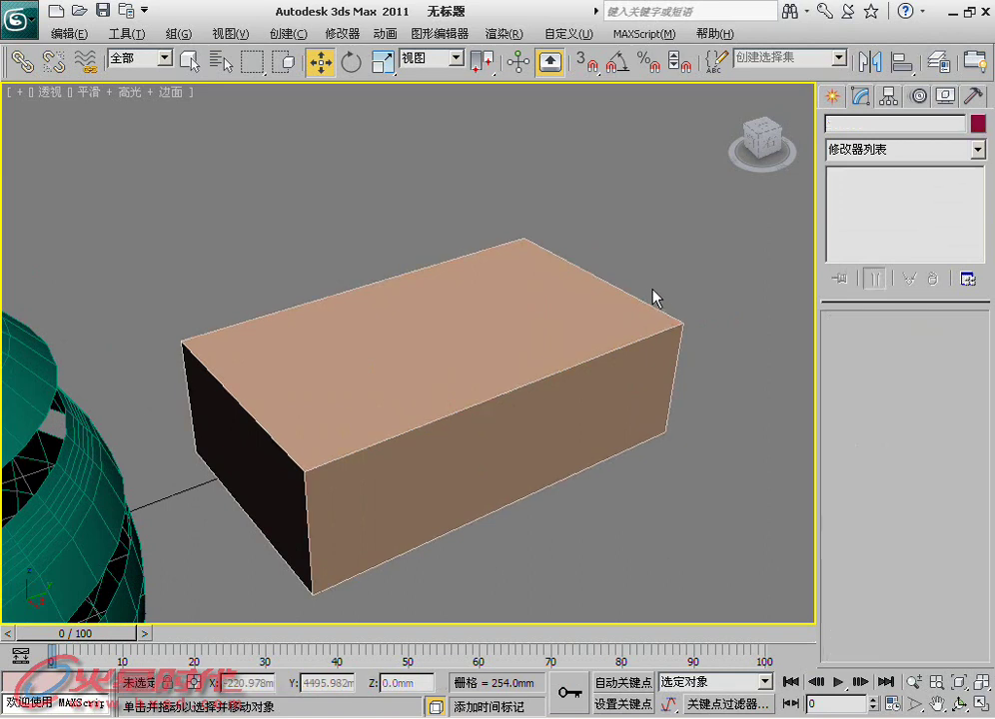
mouse_move(617, 328)
alt+middle_down()
mouse_move(469, 333)
mouse_move(507, 368)
alt+middle_up()
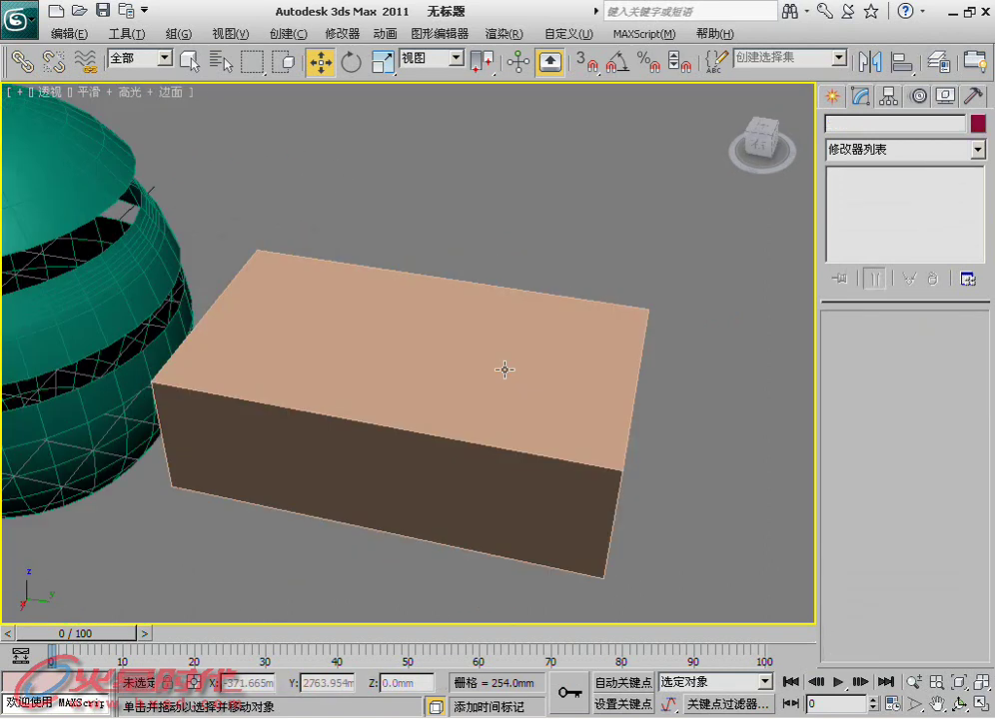
click(392, 398)
alt+middle_drag(393, 398, 516, 393)
click(876, 344)
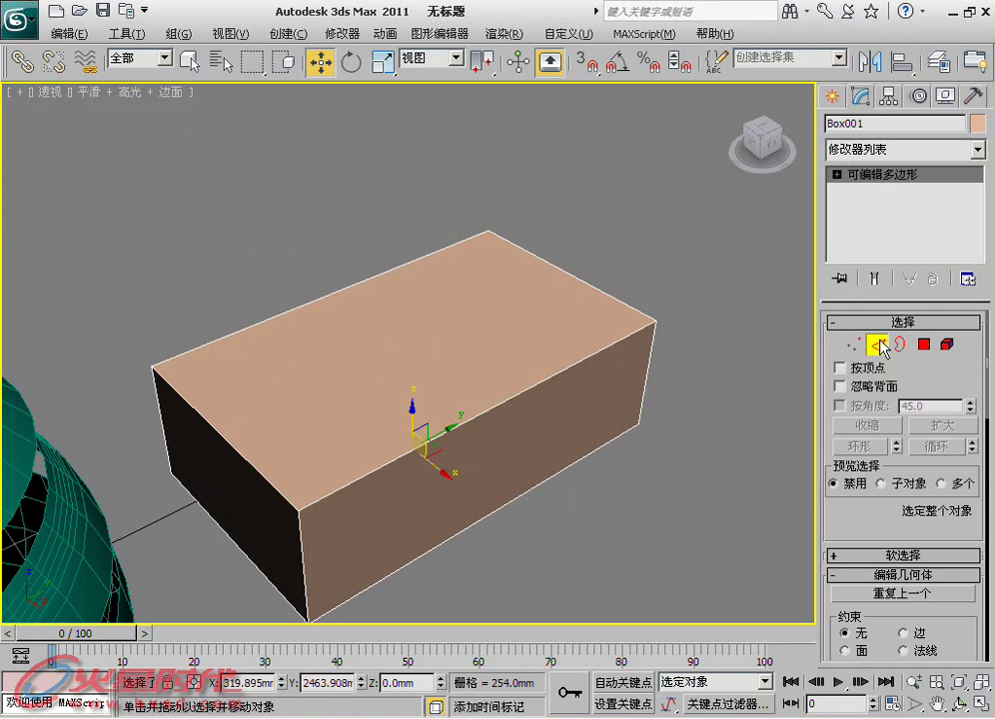
alt+middle_drag(662, 369, 662, 271)
Turn on See-Through with Alt+X, try a Ring selection, then pick a single top edge.
click(510, 299)
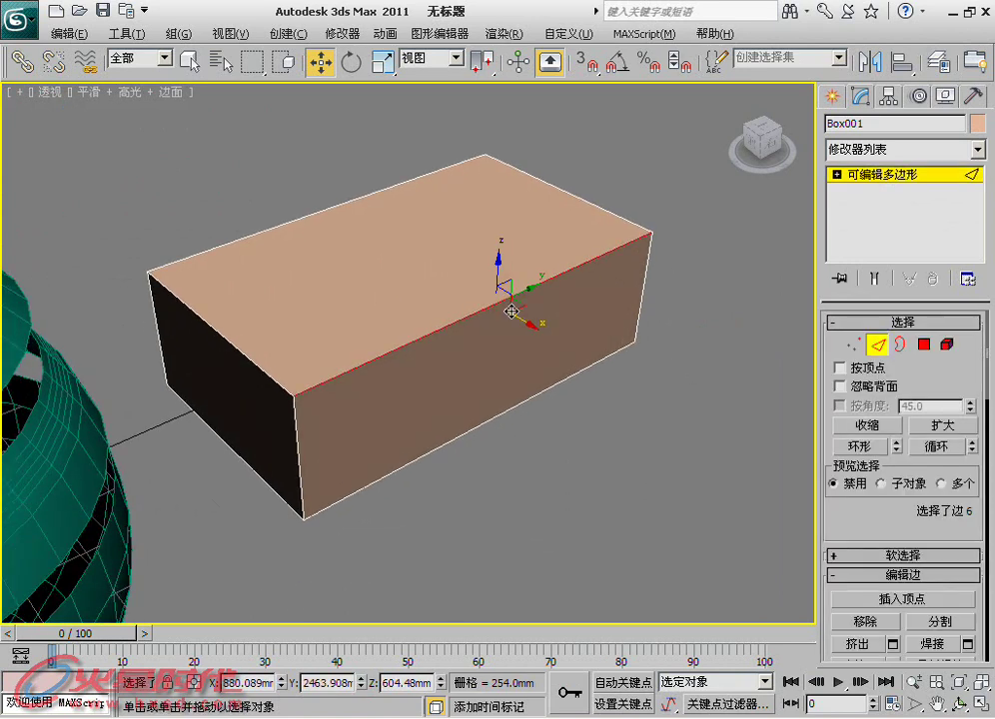
key(alt+x)
mouse_move(470, 339)
alt+middle_down()
mouse_move(497, 350)
mouse_move(423, 354)
alt+middle_up()
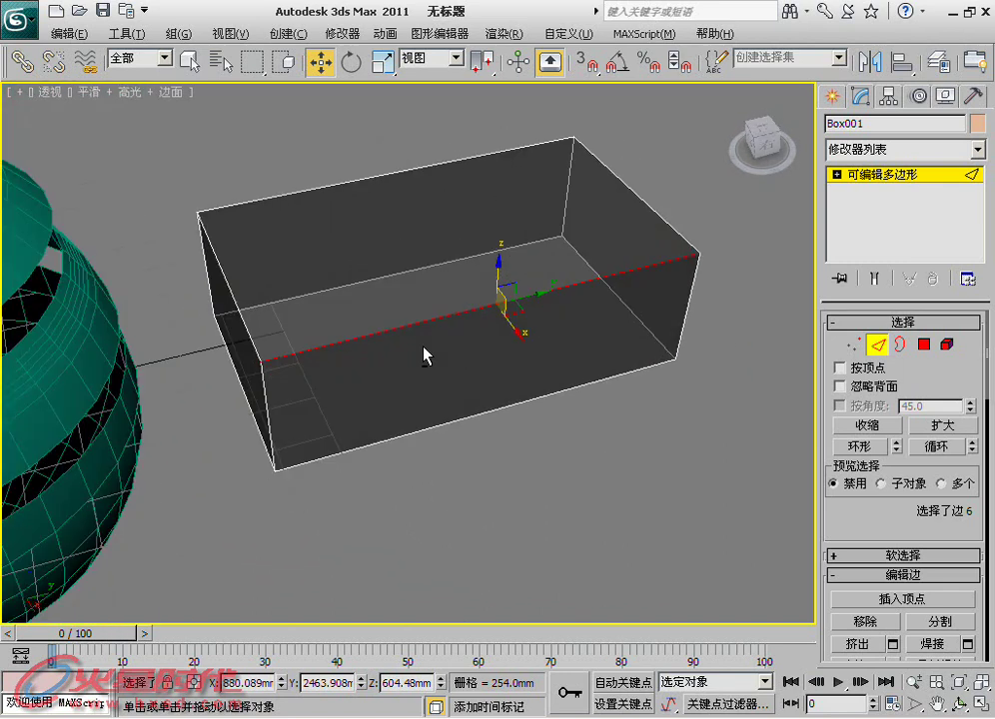
key(alt+r)
mouse_move(424, 352)
alt+middle_down()
mouse_move(442, 338)
mouse_move(428, 337)
mouse_move(469, 399)
alt+middle_up()
click(517, 498)
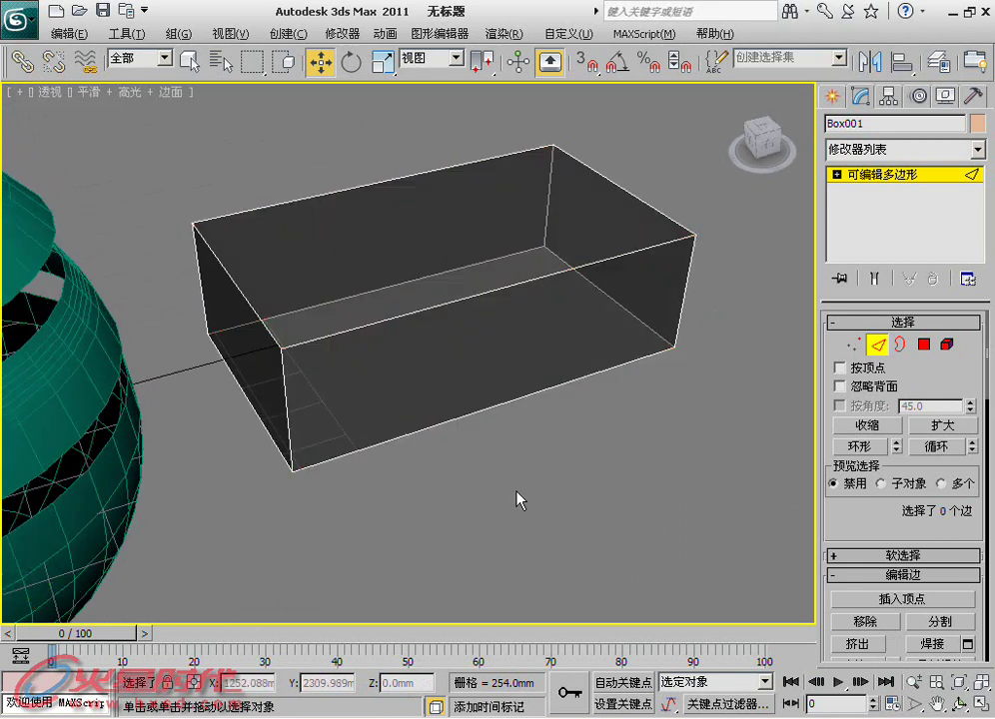
click(494, 290)
Connect the box's horizontal edge ring with one segment, then select the new loop.
click(854, 446)
mouse_move(699, 397)
alt+middle_down()
mouse_move(388, 321)
mouse_move(522, 278)
alt+middle_up()
right_click(513, 237)
click(416, 301)
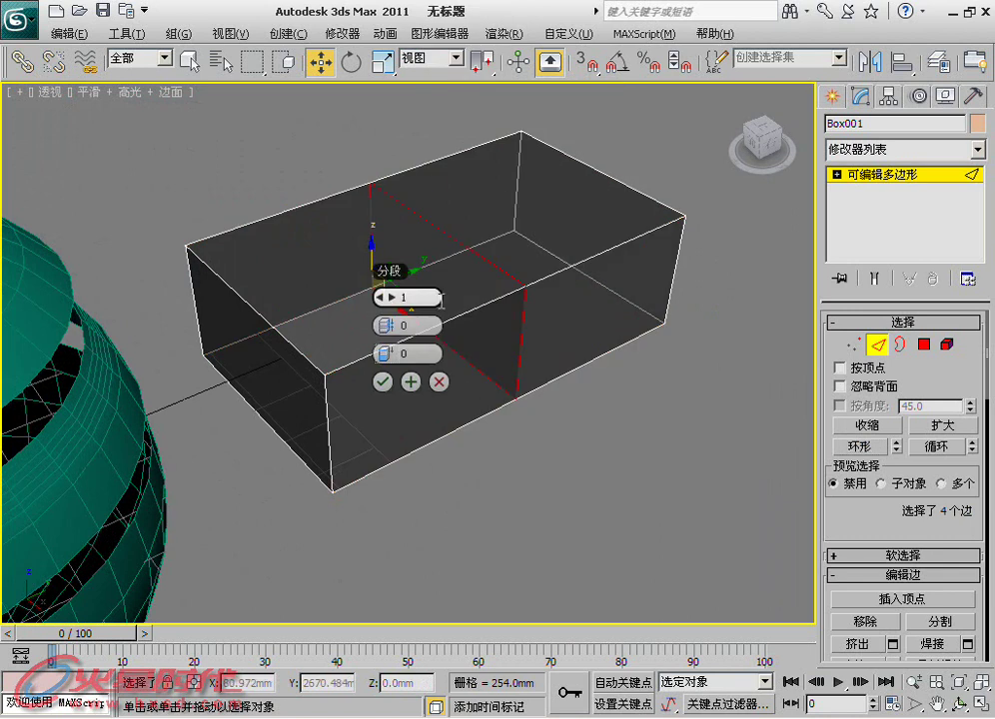
click(382, 381)
click(462, 247)
click(465, 246)
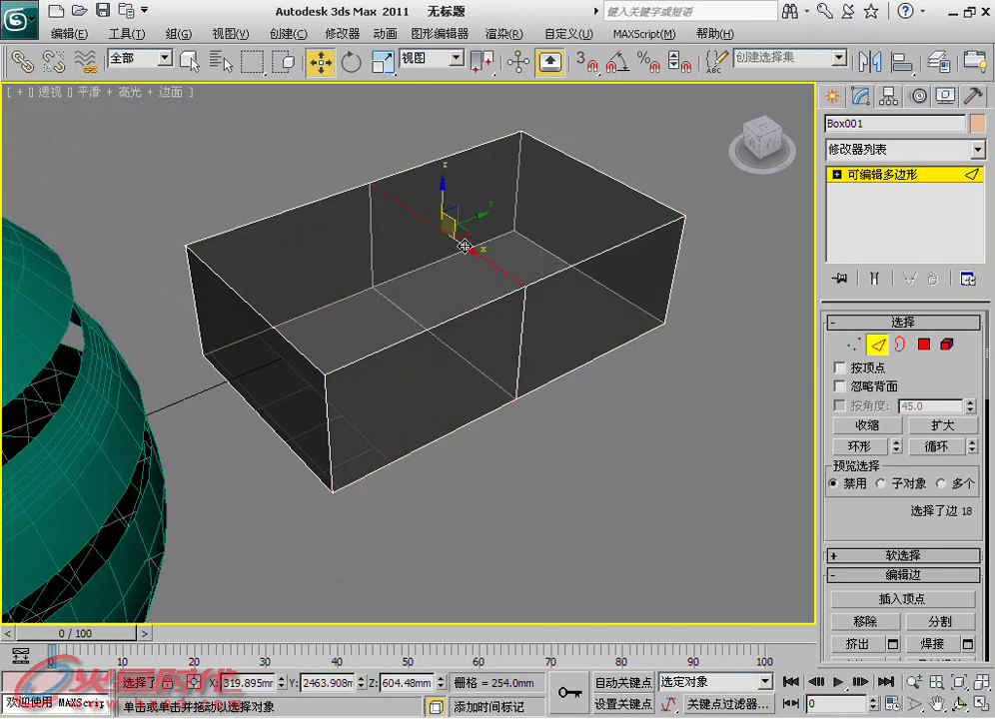
double_click(464, 246)
right_click(471, 224)
click(443, 310)
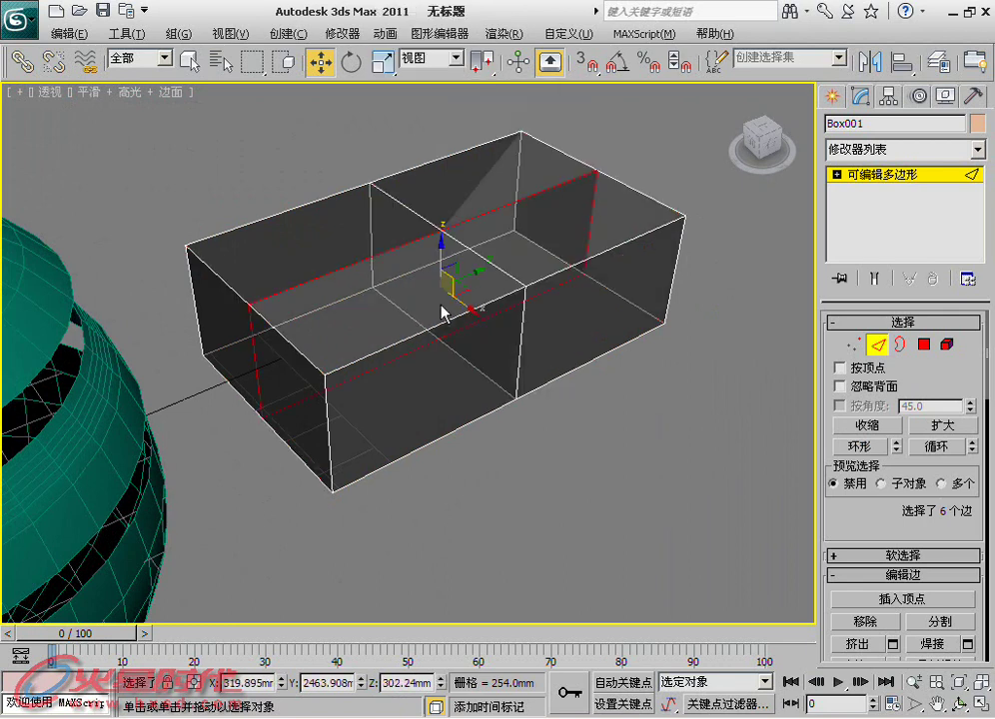
Connect the box's vertical edge ring with a new middle loop.
click(519, 347)
shift+click(540, 330)
right_click(536, 323)
click(511, 388)
click(650, 459)
Switch to wireframe with F3, expand the Editable Poly stack entry, and move the view to the sphere.
key(F3)
key(F3)
mouse_move(639, 452)
alt+middle_down()
mouse_move(455, 392)
mouse_move(538, 329)
alt+middle_up()
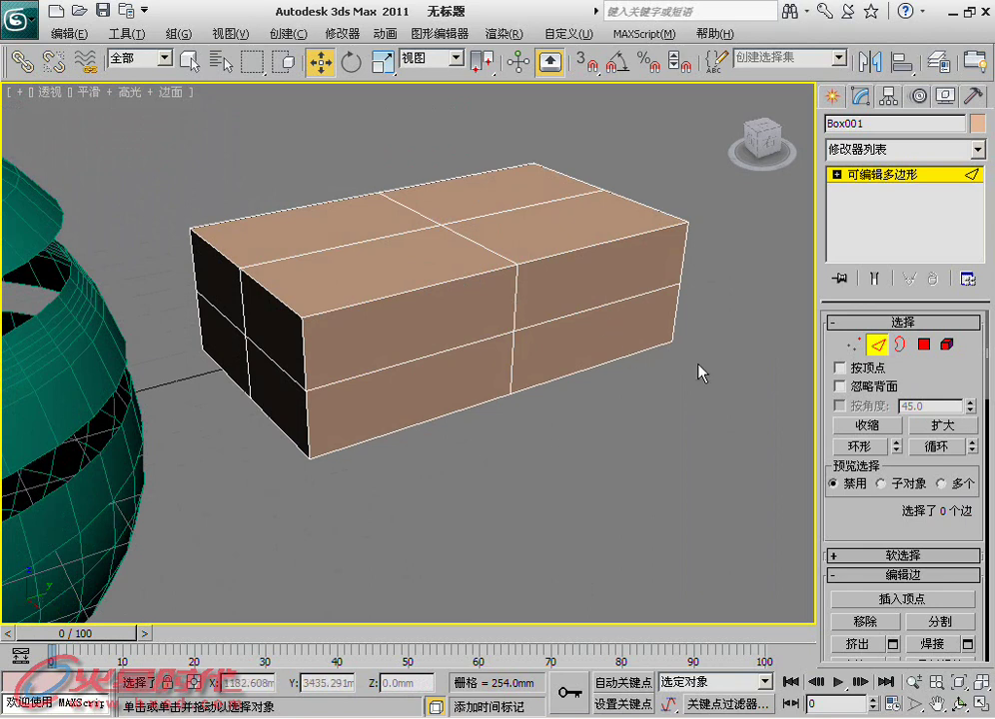
scroll(936, 480, down, 3)
scroll(936, 512, down, 2)
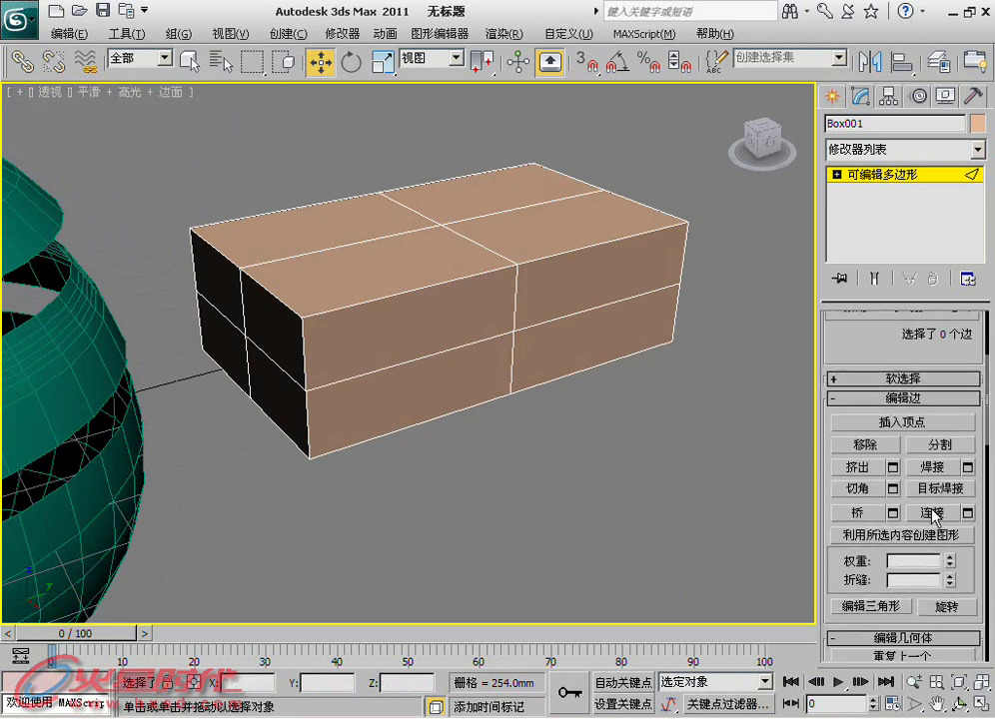
scroll(943, 520, down, 1)
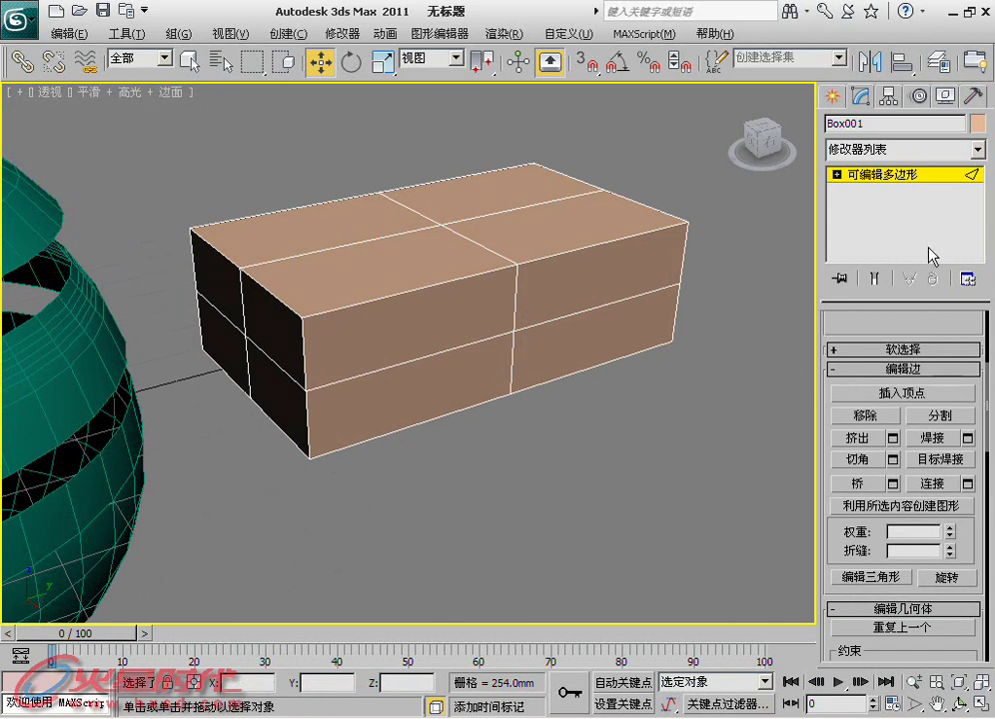
click(836, 174)
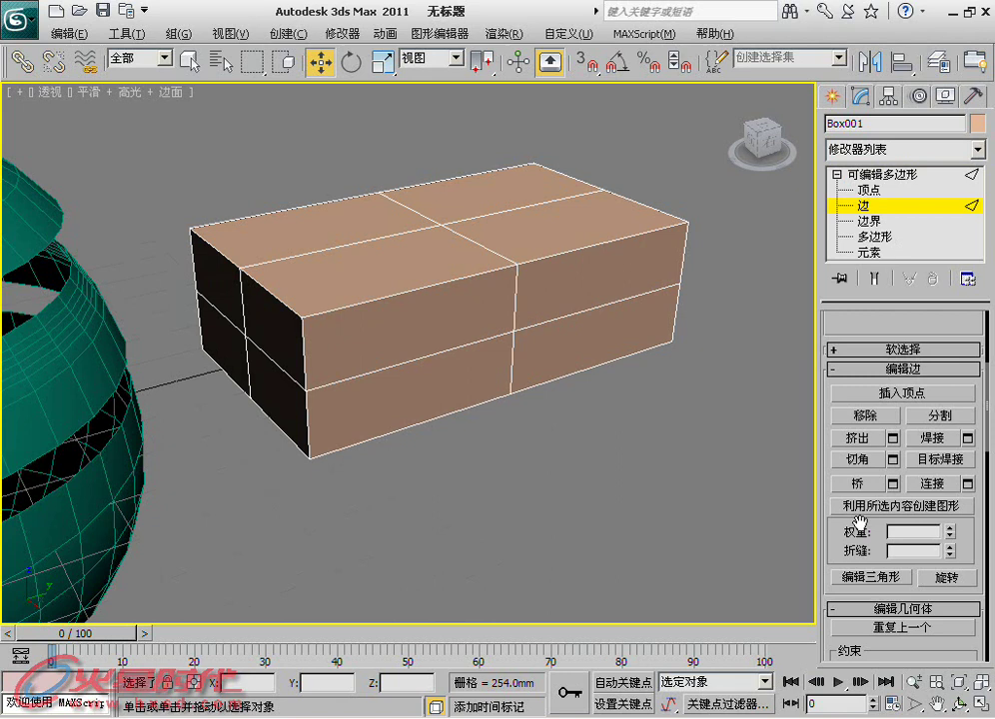
middle_drag(200, 354, 322, 355)
scroll(381, 461, up, 3)
mouse_move(382, 461)
middle_down()
mouse_move(504, 272)
mouse_move(473, 291)
middle_up()
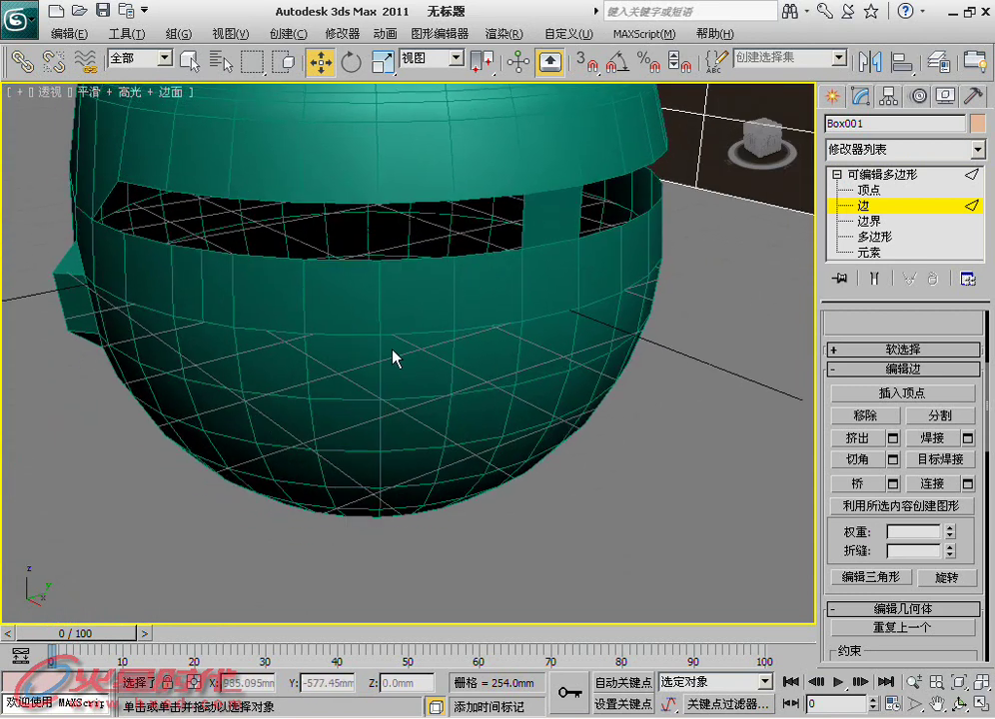
alt+middle_drag(392, 356, 399, 335)
Select Sphere001 at Edge level and extend two lower-half edges into full loops with Alt+L.
click(895, 173)
click(488, 346)
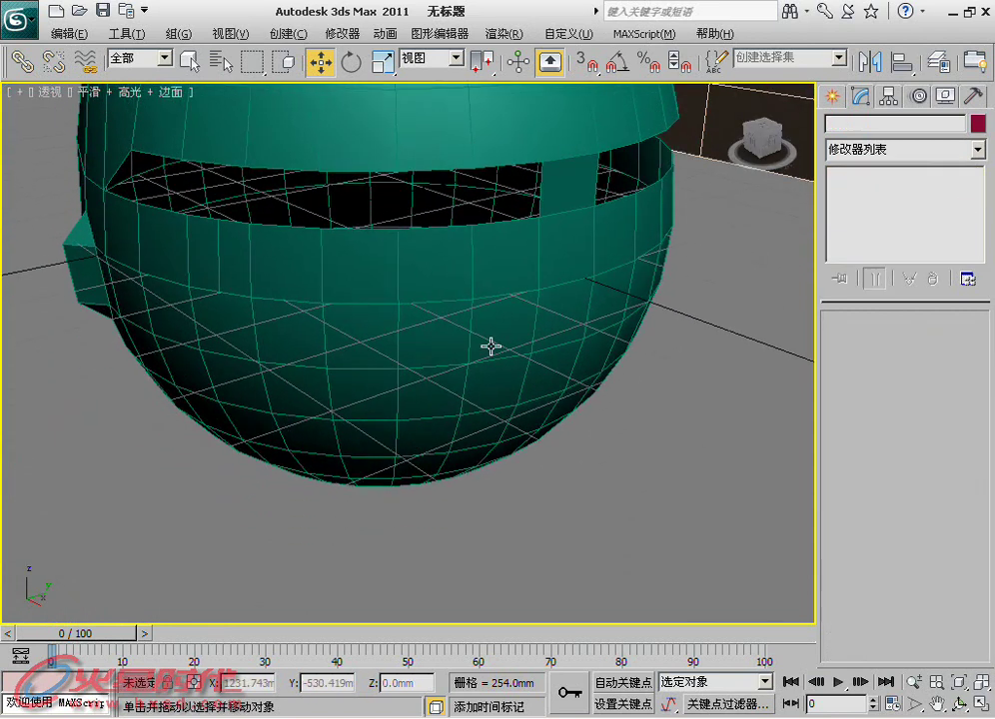
middle_drag(489, 347, 445, 262)
click(878, 345)
mouse_move(461, 362)
middle_down()
mouse_move(422, 284)
mouse_move(410, 307)
mouse_move(378, 284)
mouse_move(317, 315)
mouse_move(372, 323)
middle_up()
key(ctrl+a)
click(398, 342)
key(alt+l)
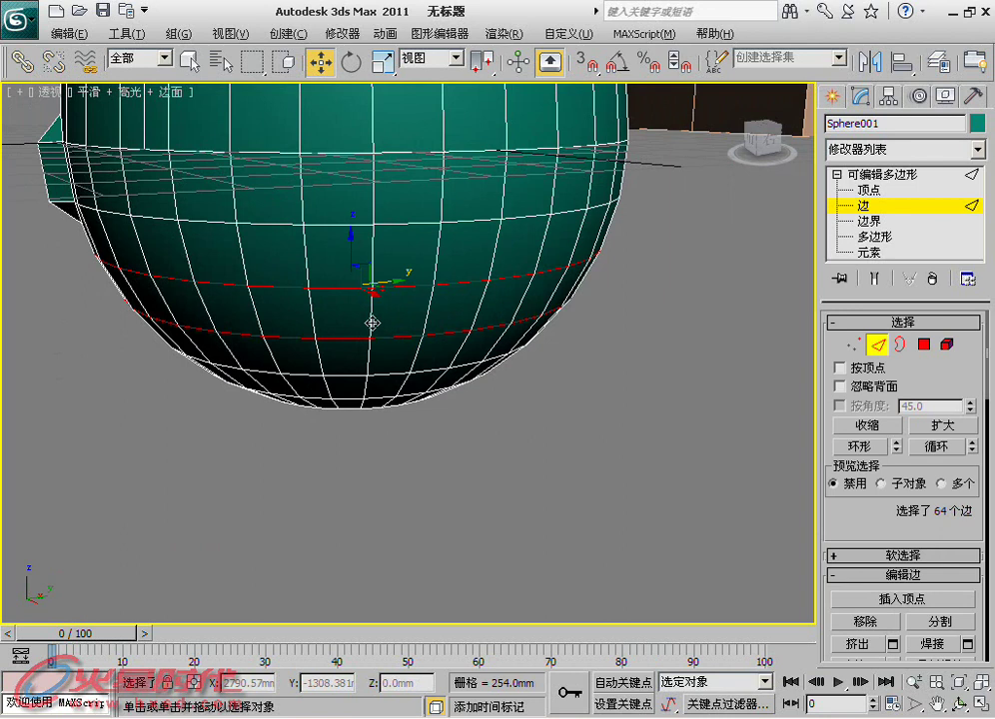
mouse_move(371, 322)
alt+middle_down()
mouse_move(382, 322)
mouse_move(311, 324)
mouse_move(406, 381)
mouse_move(380, 337)
alt+middle_up()
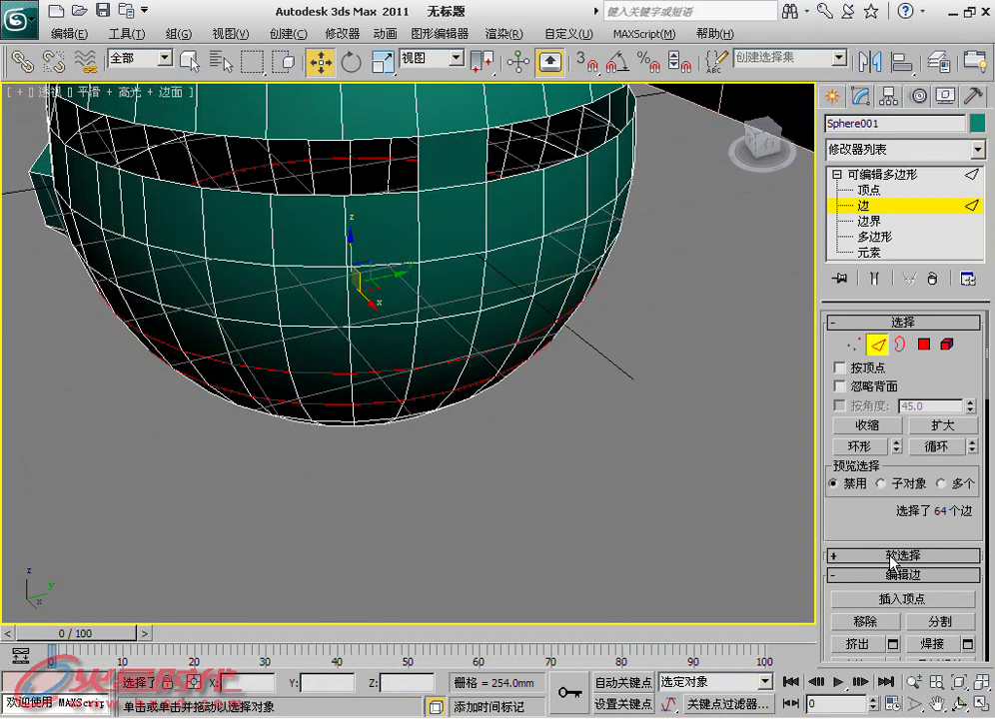
scroll(869, 454, down, 5)
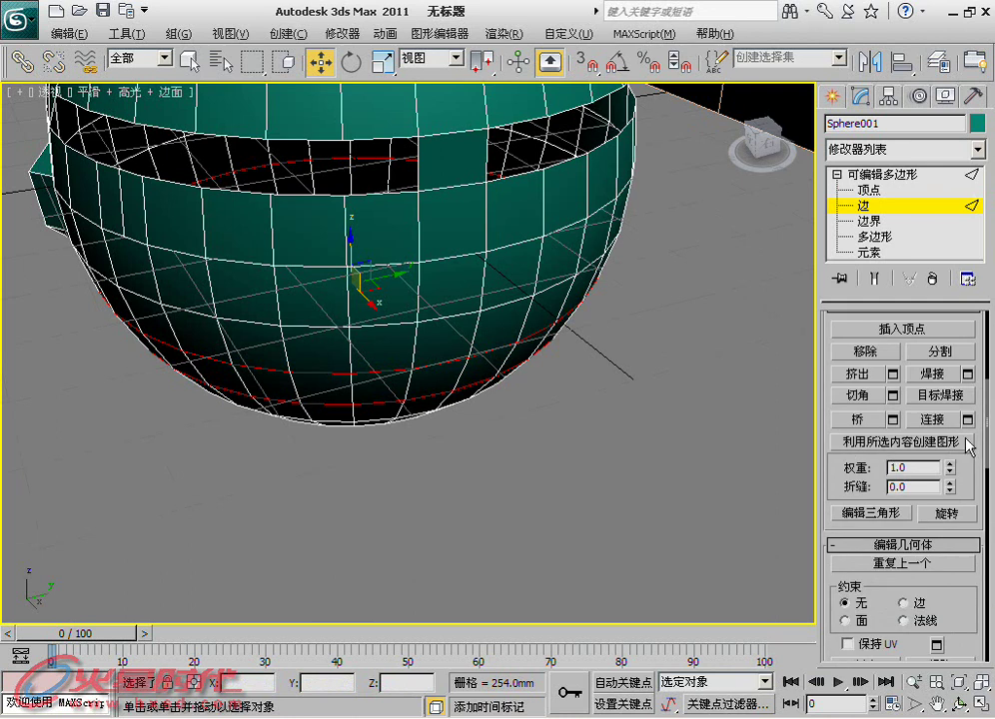
Use Create Shape From Selection on the two loops, keeping the name 图形001.
click(877, 447)
drag(648, 340, 639, 393)
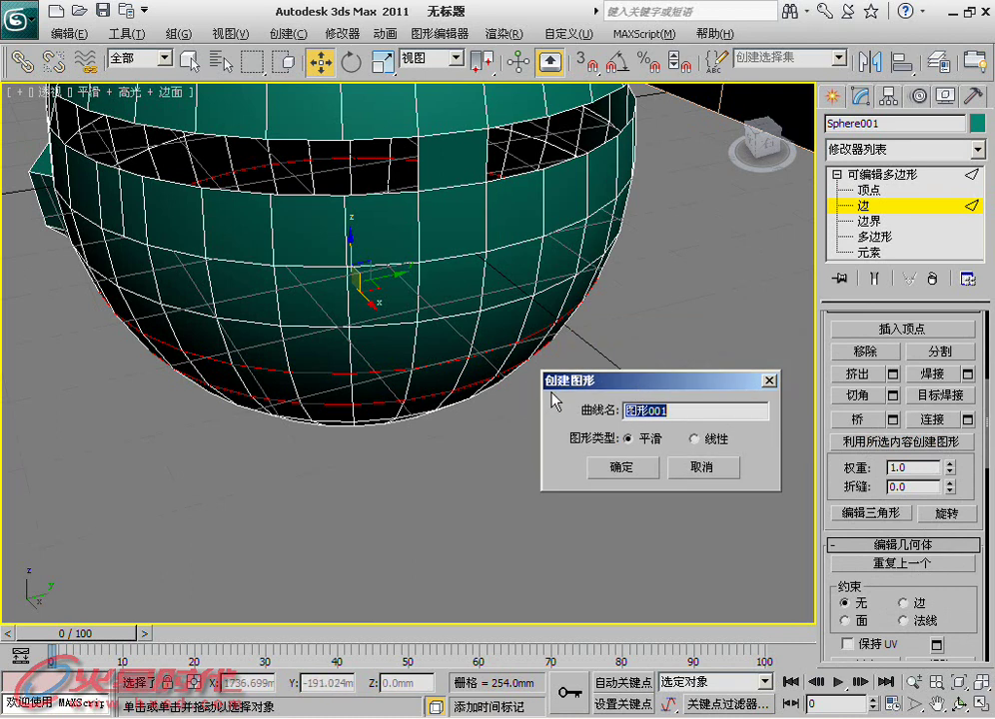
drag(617, 388, 606, 374)
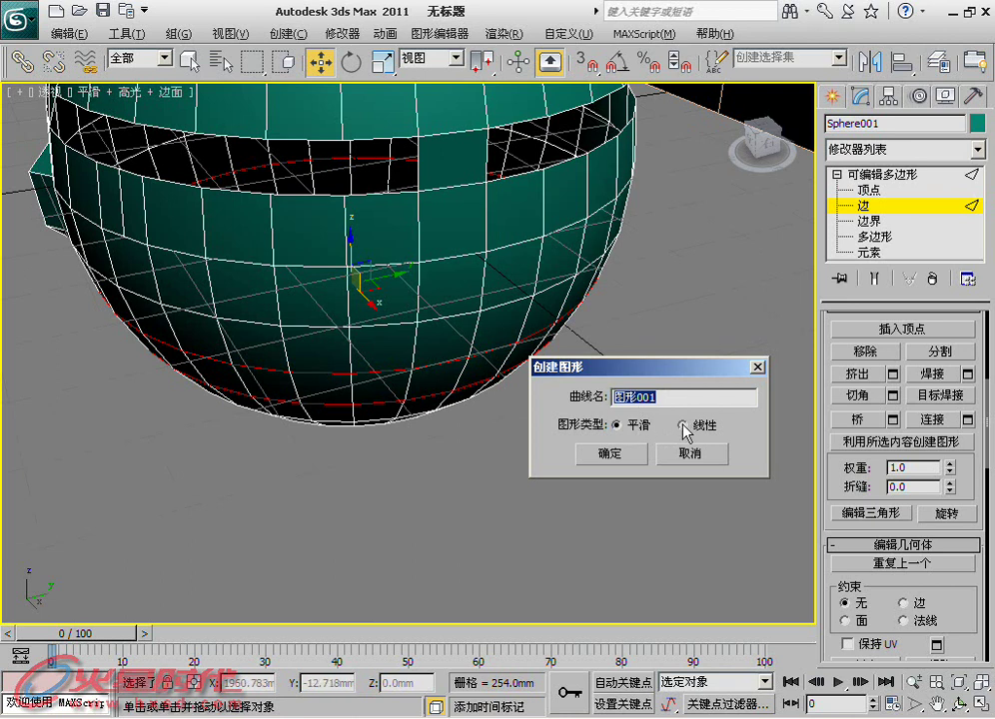
click(622, 450)
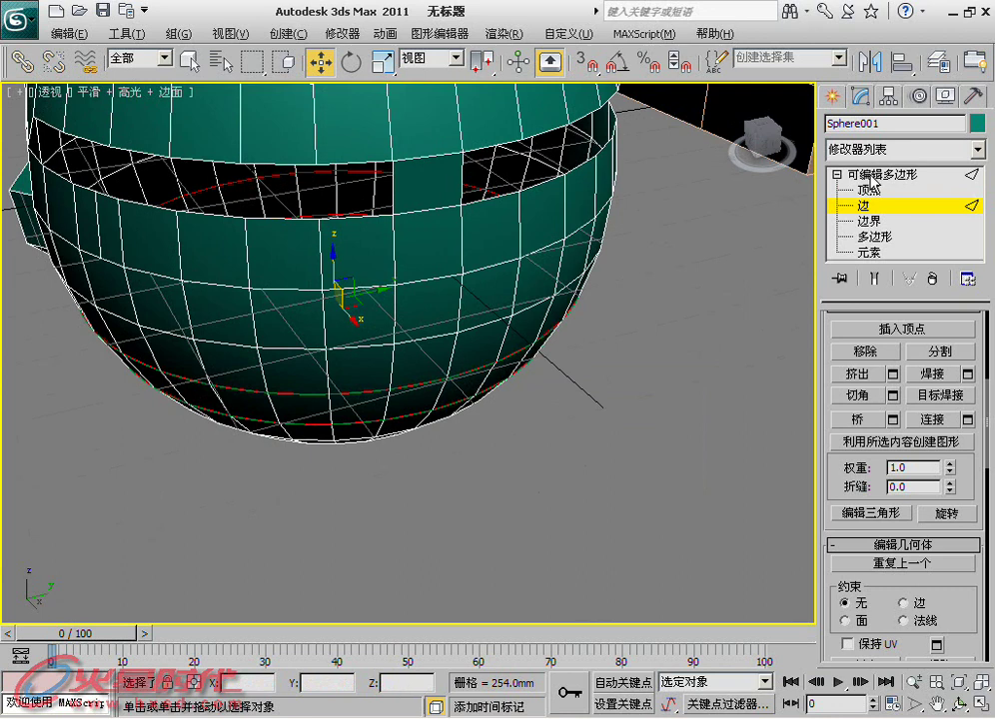
Move Sphere001 up to Z 863.244 mm to uncover the ring shape, then select 图形001.
key(2)
middle_drag(659, 415, 520, 477)
mouse_move(497, 435)
middle_down()
mouse_move(381, 251)
mouse_move(436, 382)
middle_up()
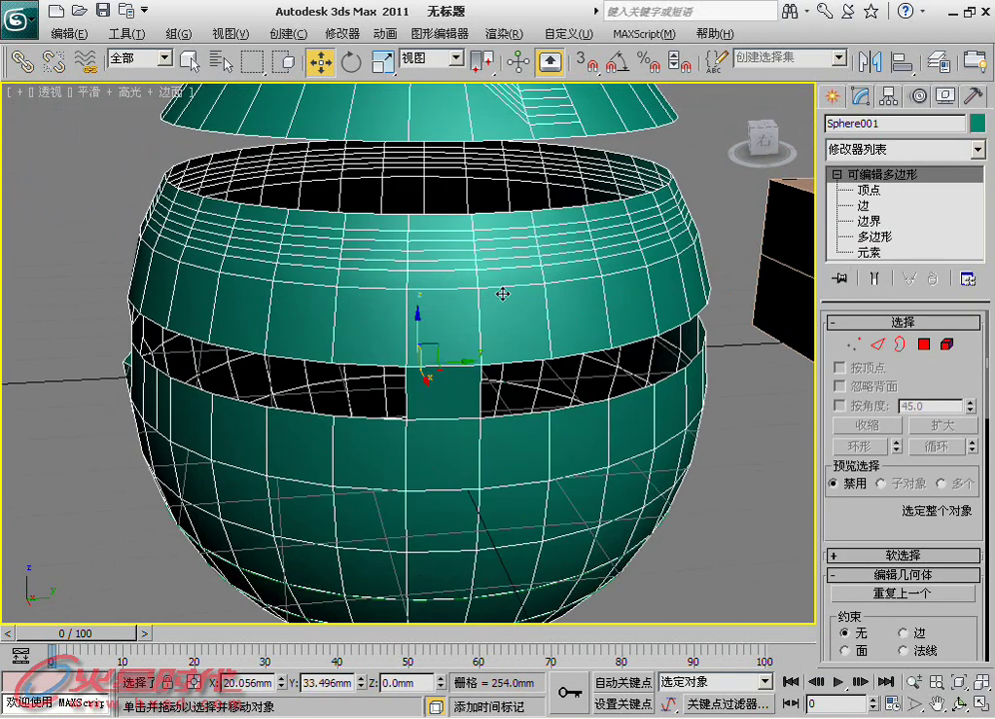
middle_drag(507, 292, 378, 227)
drag(378, 228, 489, 400)
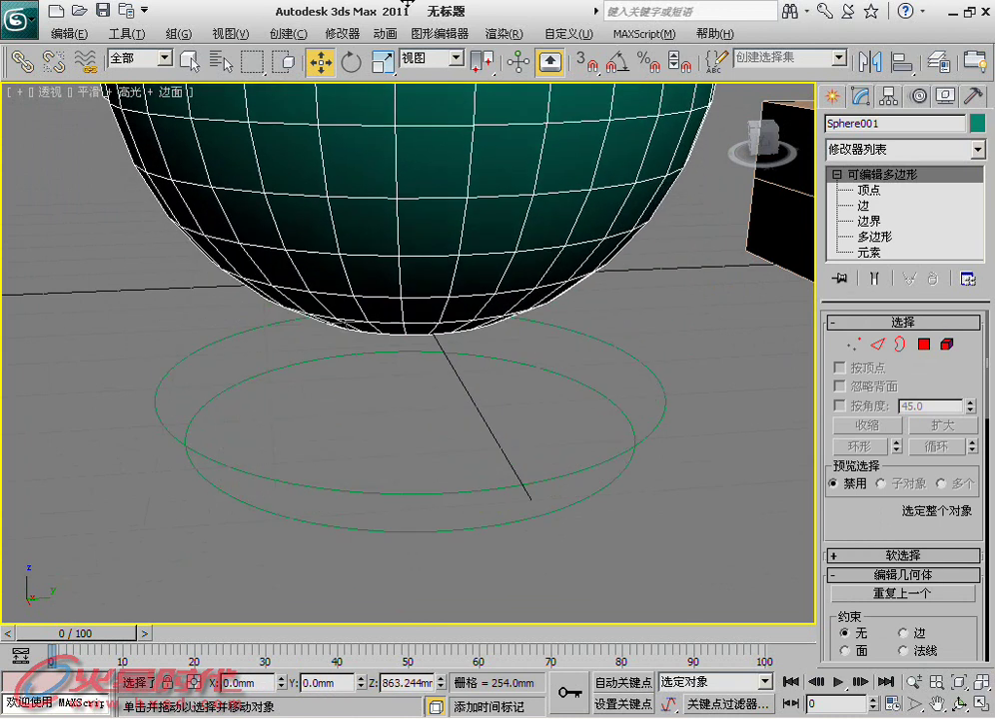
drag(742, 435, 582, 516)
scroll(516, 493, up, 2)
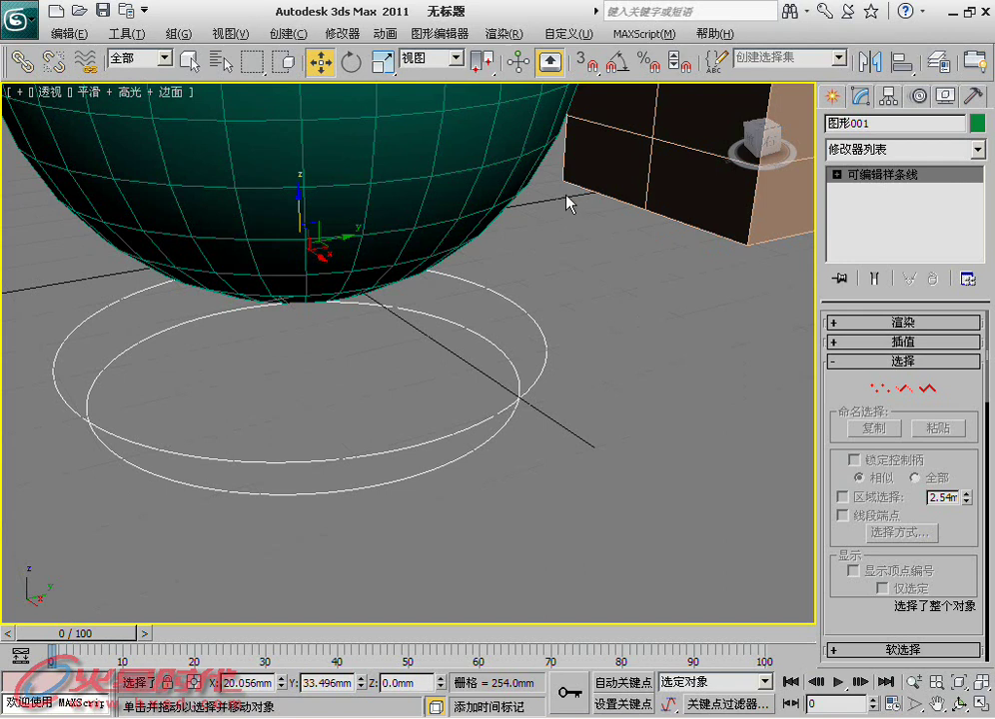
Extract the sphere's selected edge loops as a new shape using the Linear option.
click(425, 218)
click(885, 348)
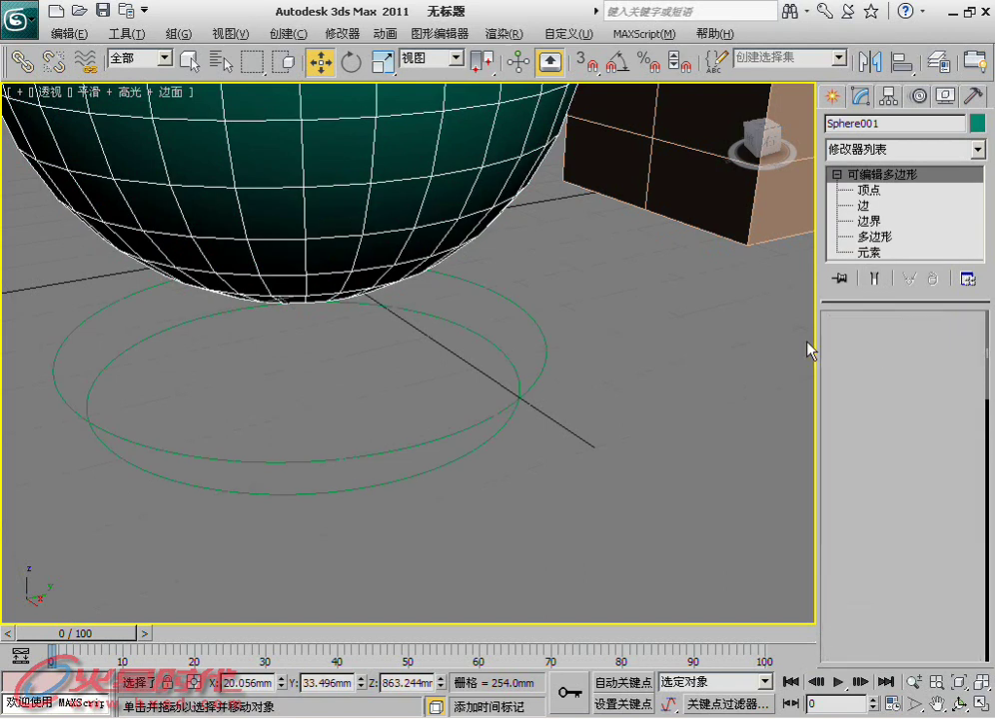
scroll(924, 497, down, 3)
scroll(924, 496, down, 3)
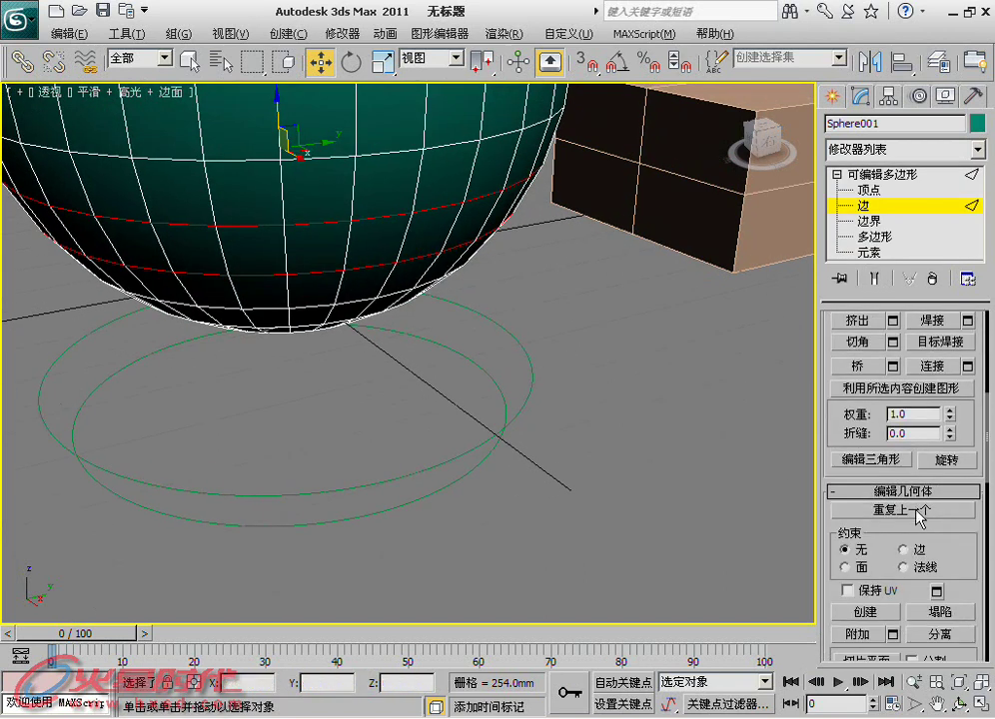
click(897, 418)
click(683, 425)
click(629, 457)
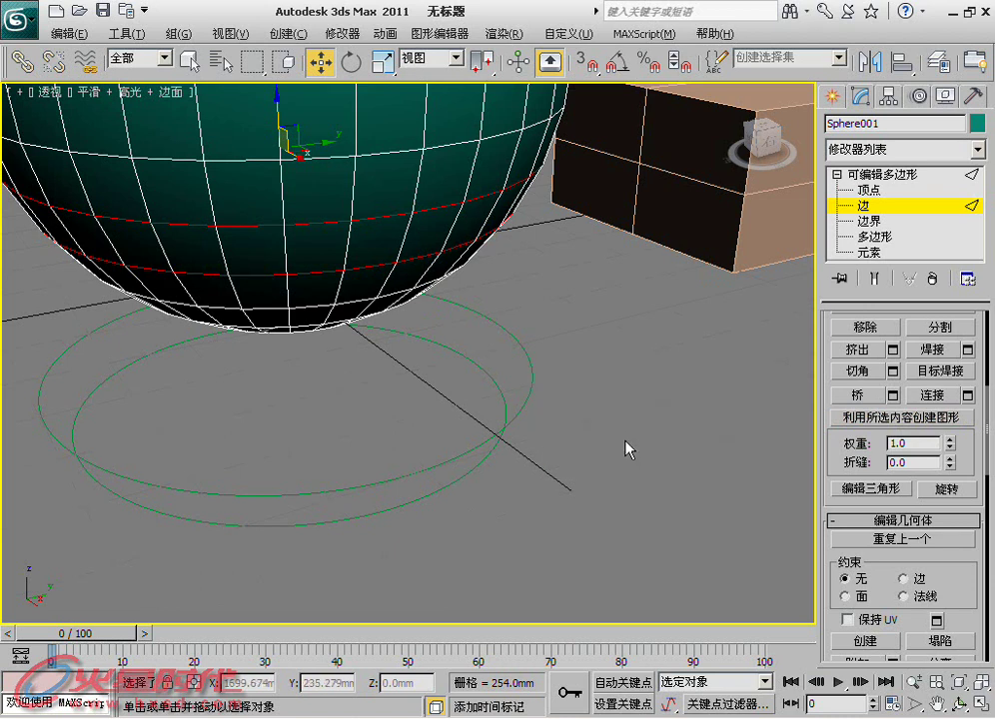
click(626, 449)
Move the sphere upward to reveal the extracted ring shape.
click(865, 175)
click(608, 481)
scroll(607, 481, down, 3)
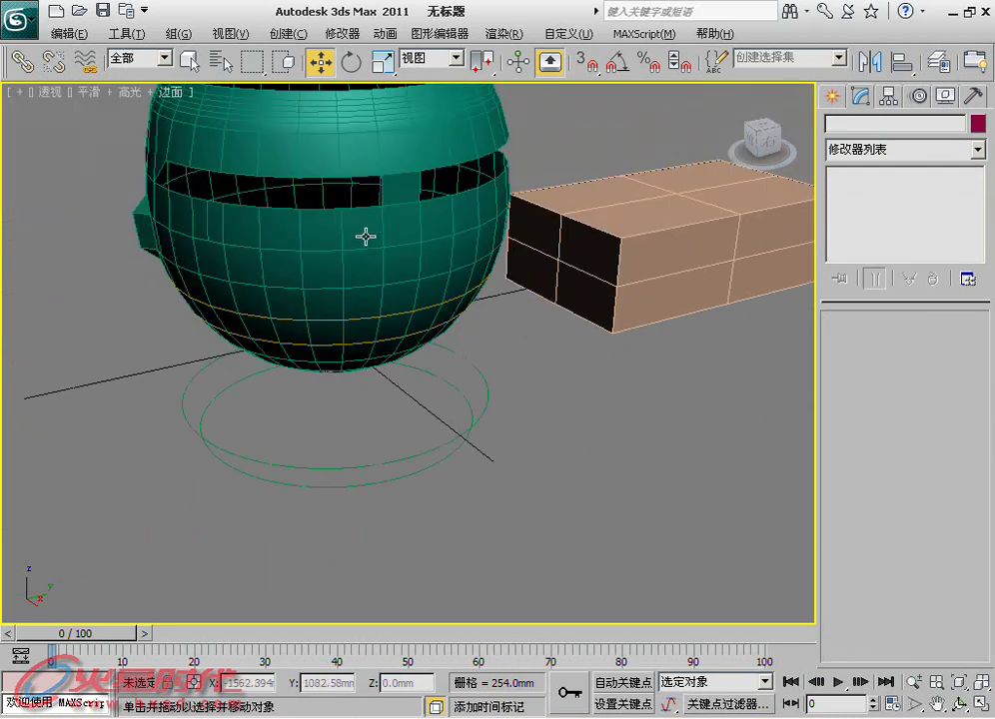
click(363, 312)
drag(336, 200, 330, 75)
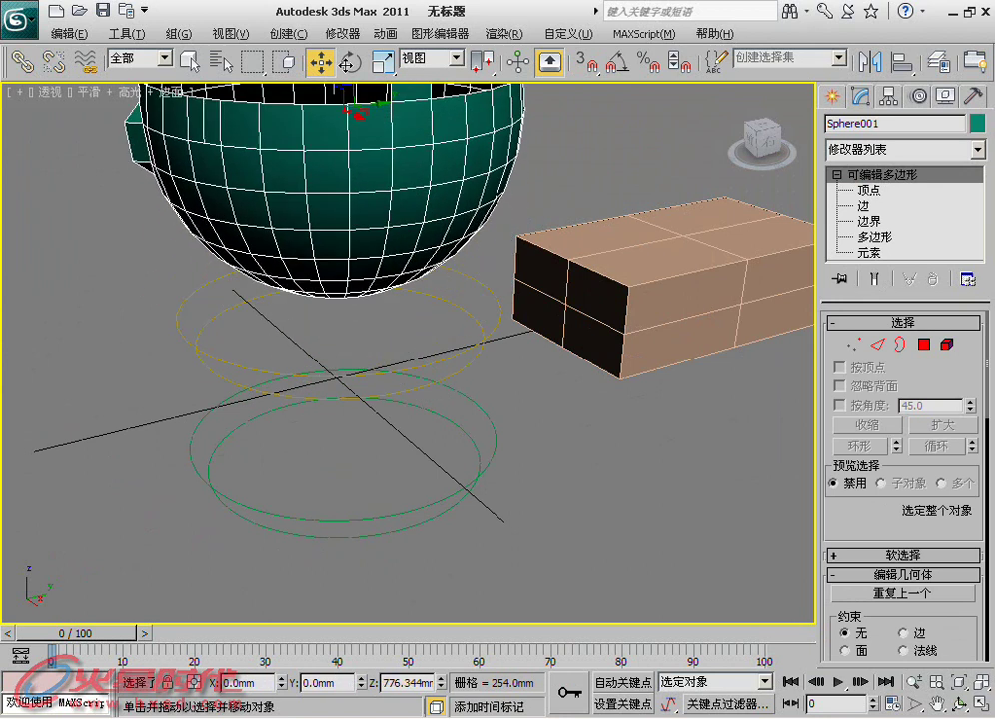
Select the lower ring shape and orbit to a flatter view of the rings.
drag(396, 330, 327, 378)
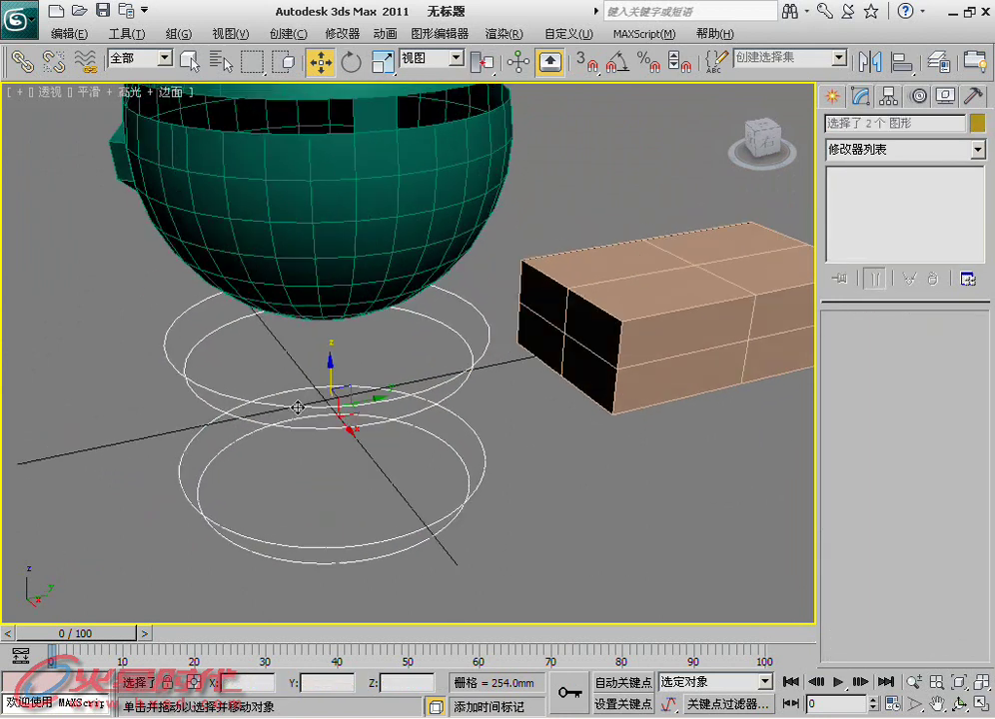
scroll(444, 406, up, 1)
scroll(568, 382, up, 2)
drag(549, 337, 522, 355)
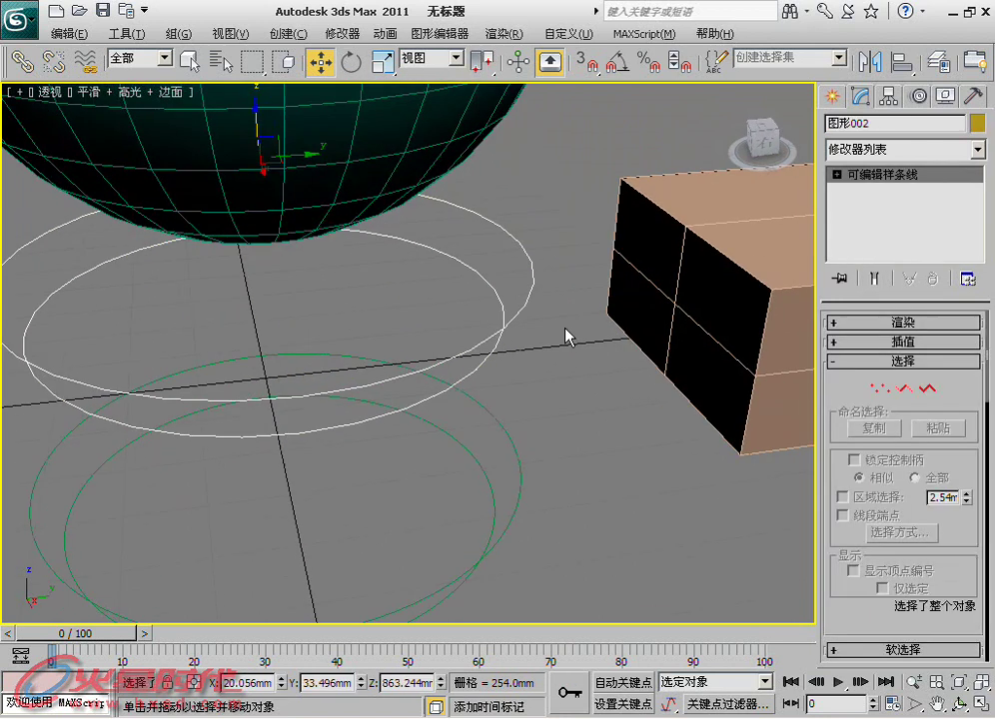
key(1)
mouse_move(613, 377)
alt+middle_down()
mouse_move(428, 395)
mouse_move(558, 207)
alt+middle_up()
click(880, 389)
drag(586, 428, 476, 351)
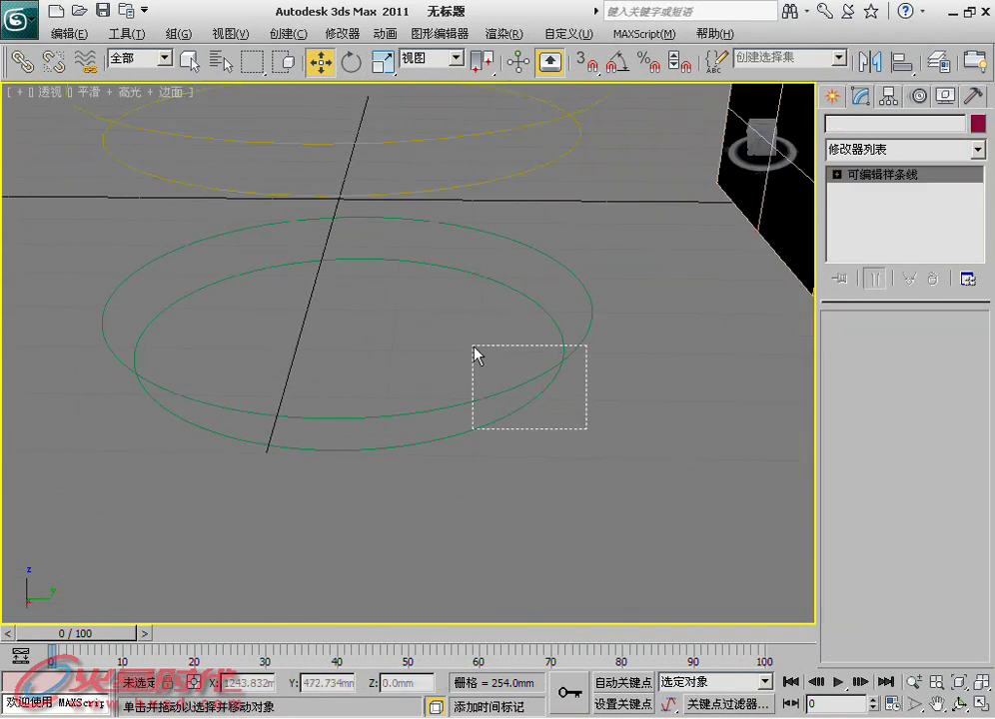
alt+middle_drag(475, 351, 717, 345)
alt+middle_drag(756, 424, 699, 310)
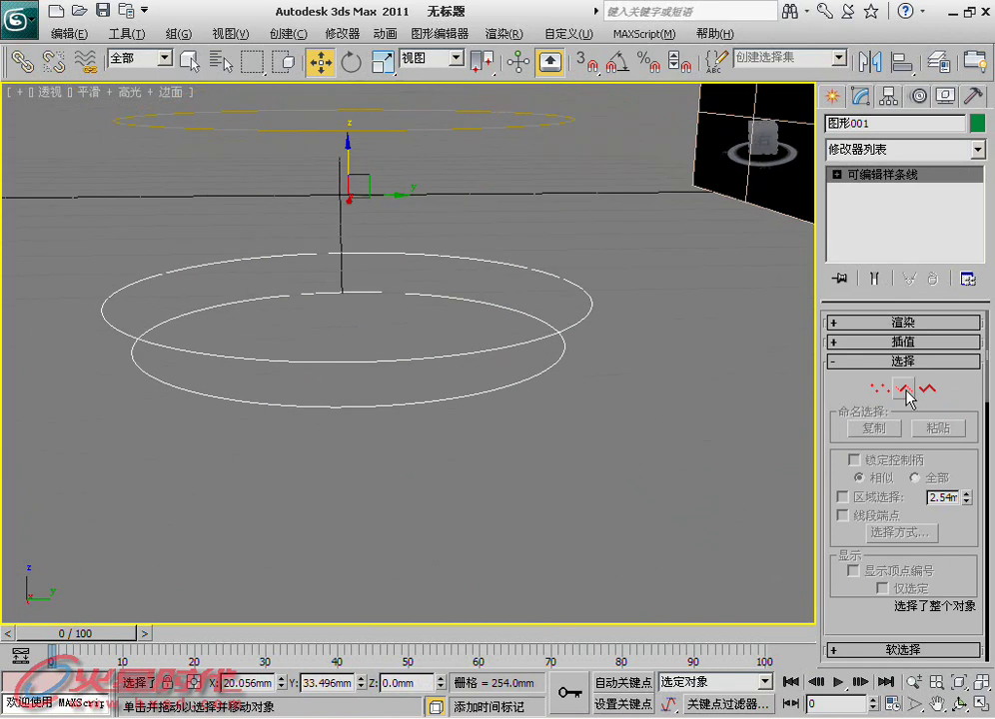
Convert all 64 ring vertices to Corner, removing their Bezier handles.
key(1)
drag(752, 195, 22, 515)
alt+middle_drag(22, 514, 299, 493)
right_click(486, 366)
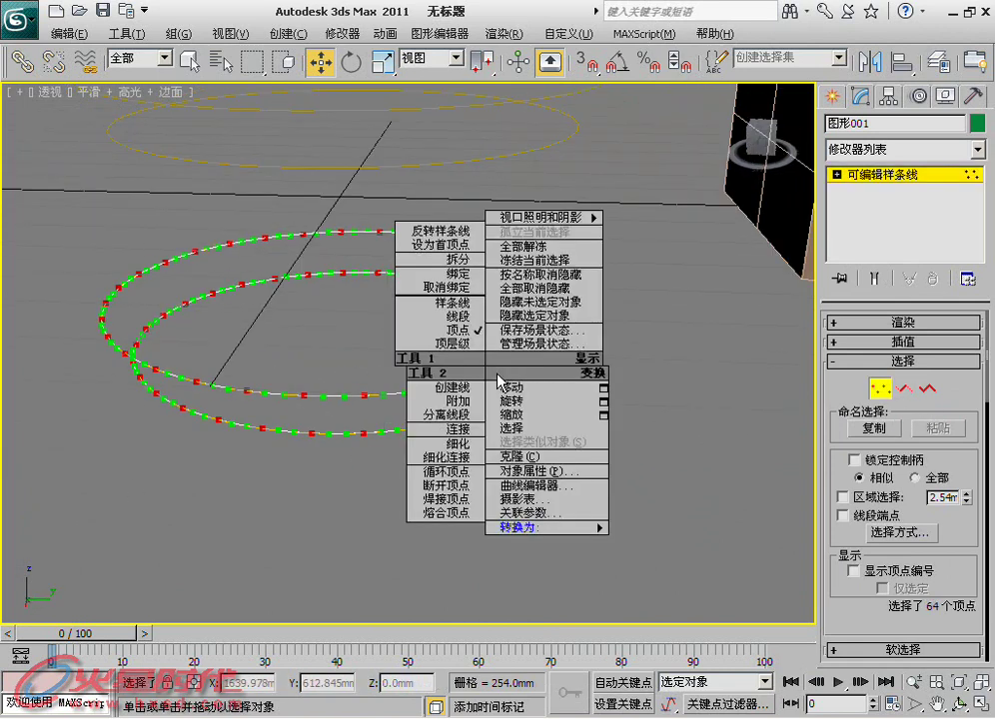
click(454, 330)
drag(644, 189, 344, 461)
alt+middle_drag(345, 461, 468, 427)
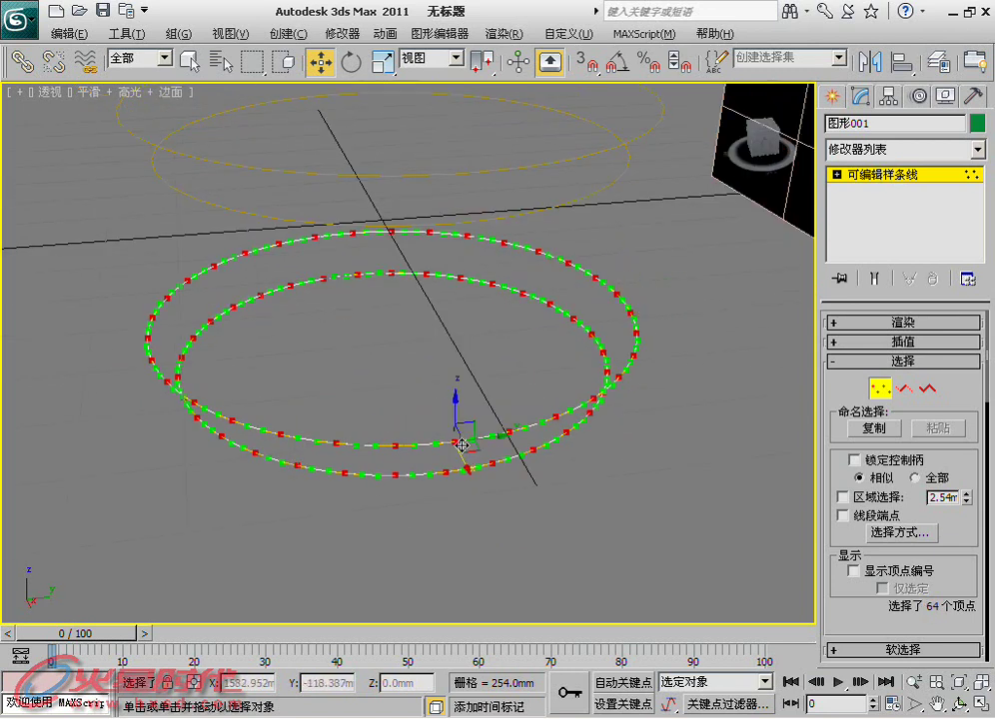
right_click(462, 443)
click(435, 336)
Deselect the vertices, exit Vertex level and reselect both ring shapes.
mouse_move(549, 478)
middle_down()
mouse_move(571, 499)
mouse_move(618, 516)
middle_up()
click(525, 413)
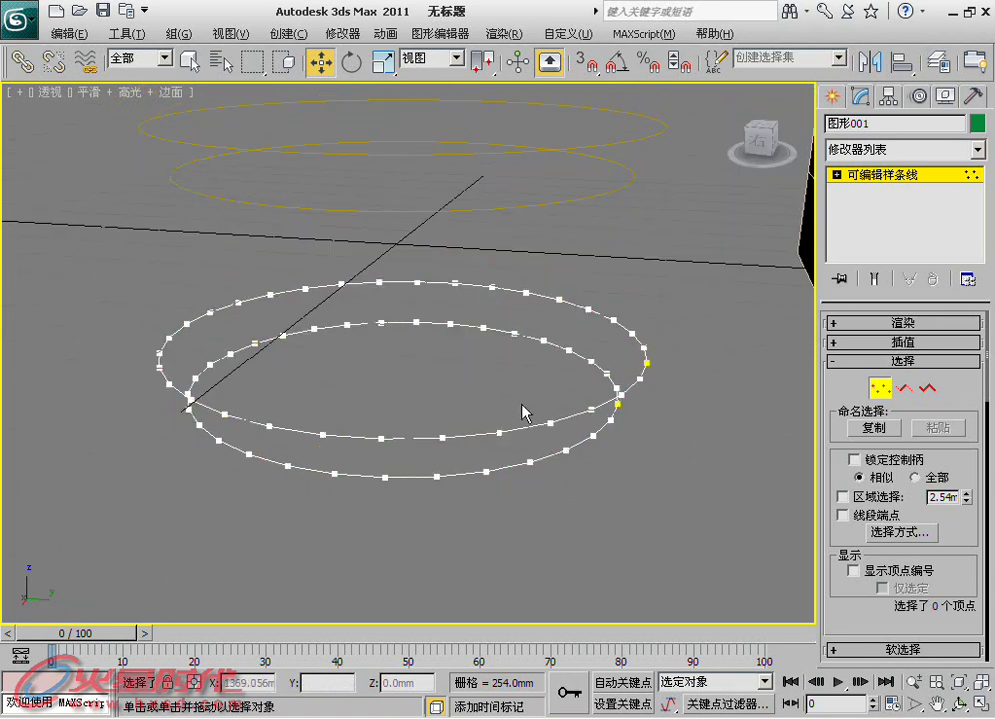
click(878, 175)
click(651, 538)
drag(641, 533, 522, 190)
alt+middle_drag(521, 190, 416, 267)
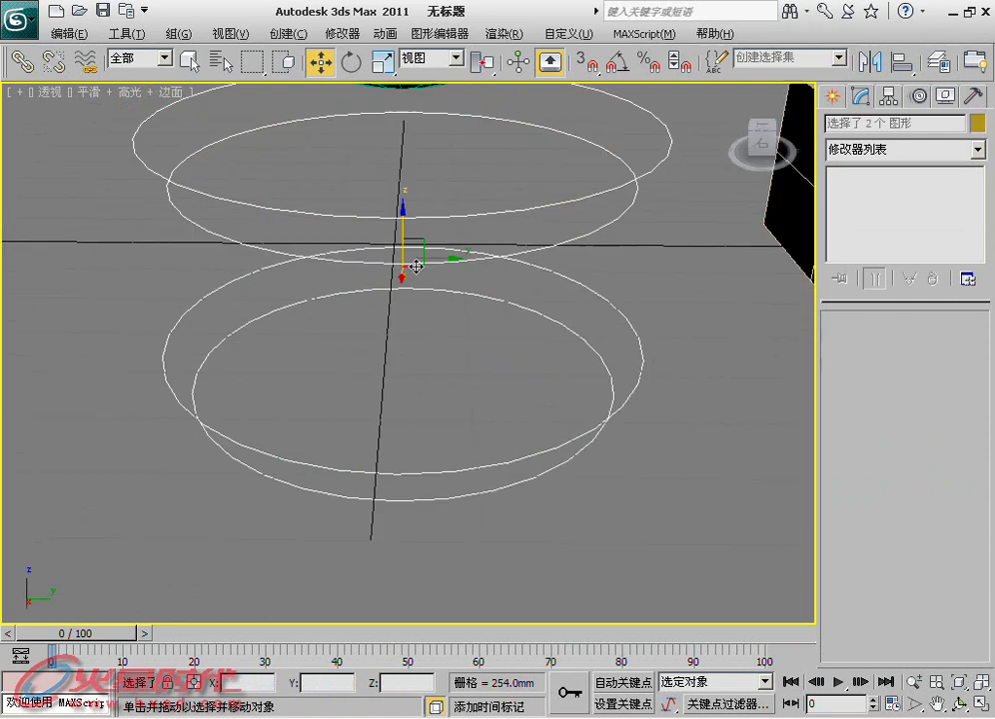
scroll(430, 277, down, 5)
scroll(447, 466, down, 3)
Select Box001 and switch on its TurboSmooth modifier.
click(390, 374)
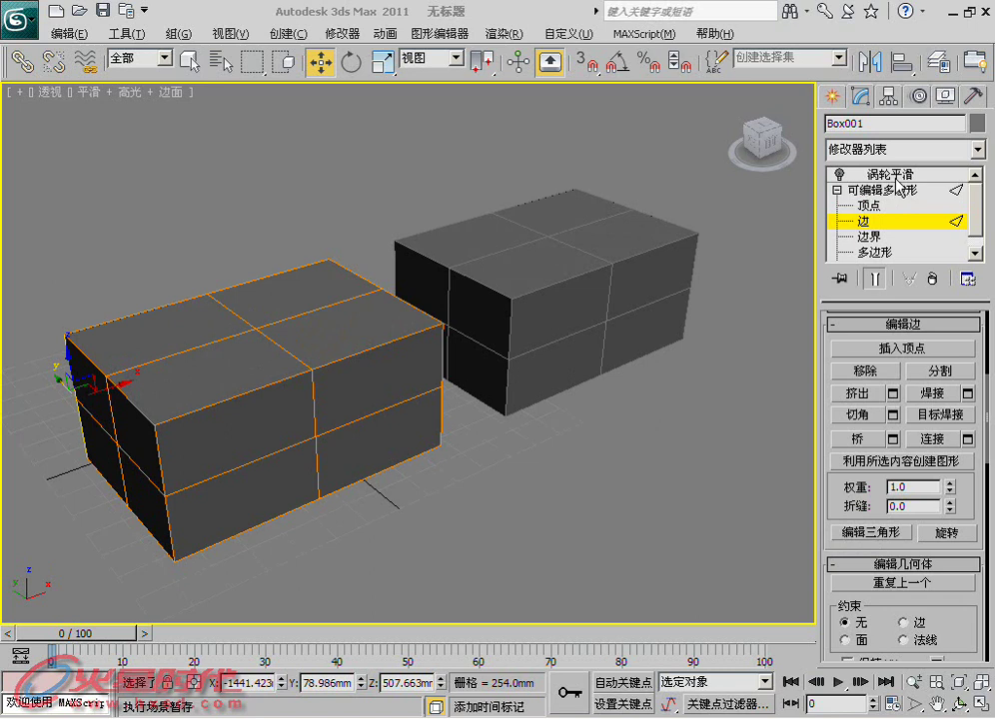
click(855, 175)
click(839, 175)
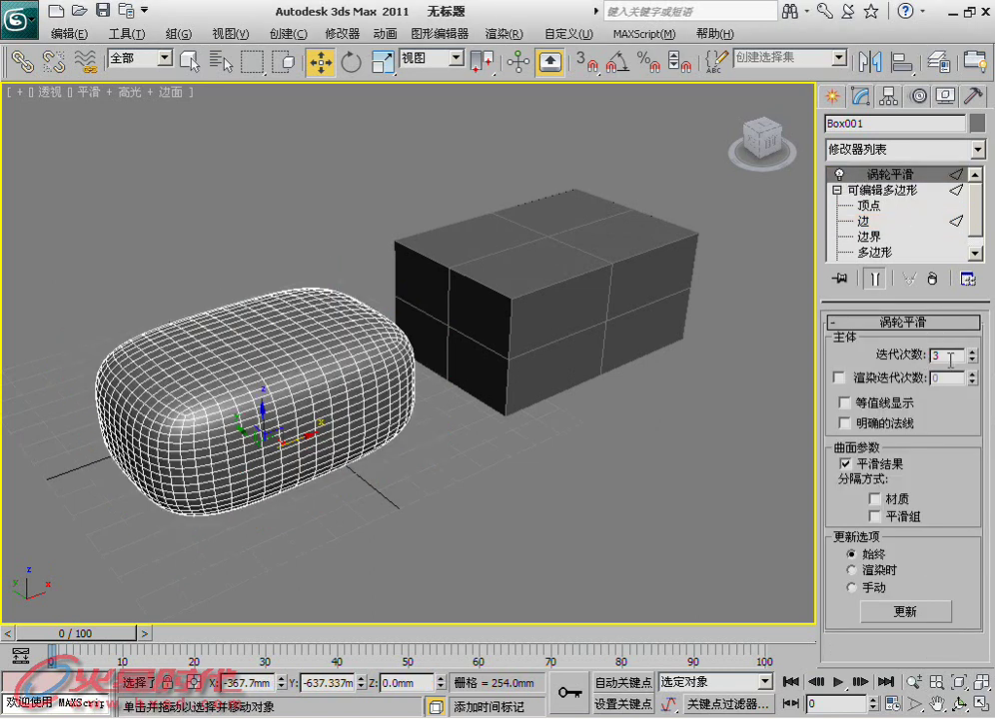
Step Box001's editable poly into Edge, then Vertex sub-object level.
click(871, 222)
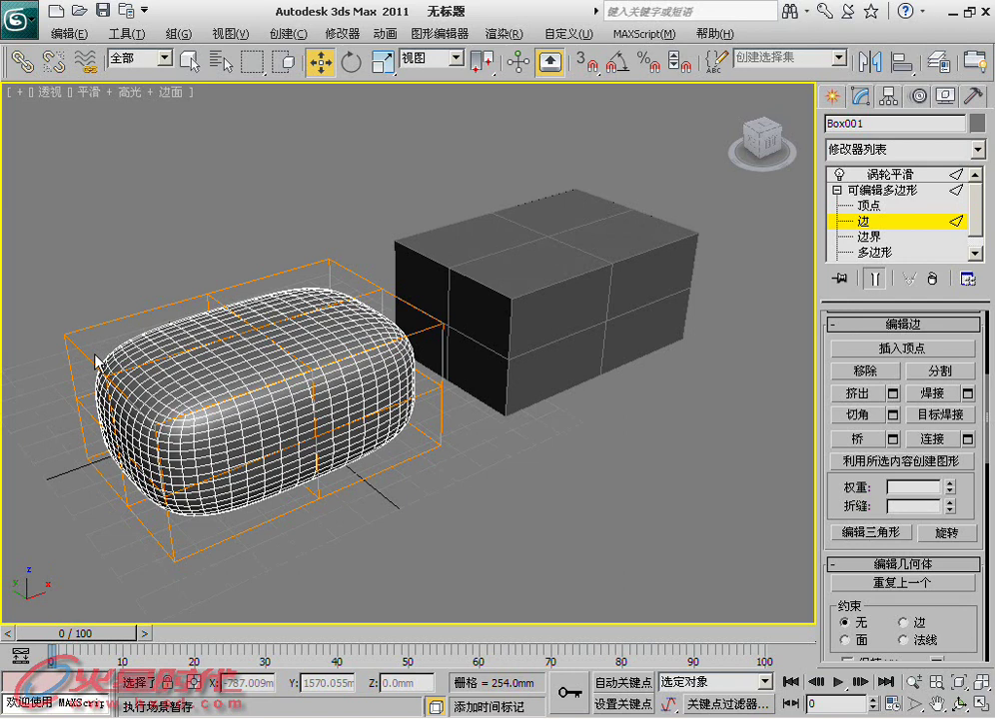
key(1)
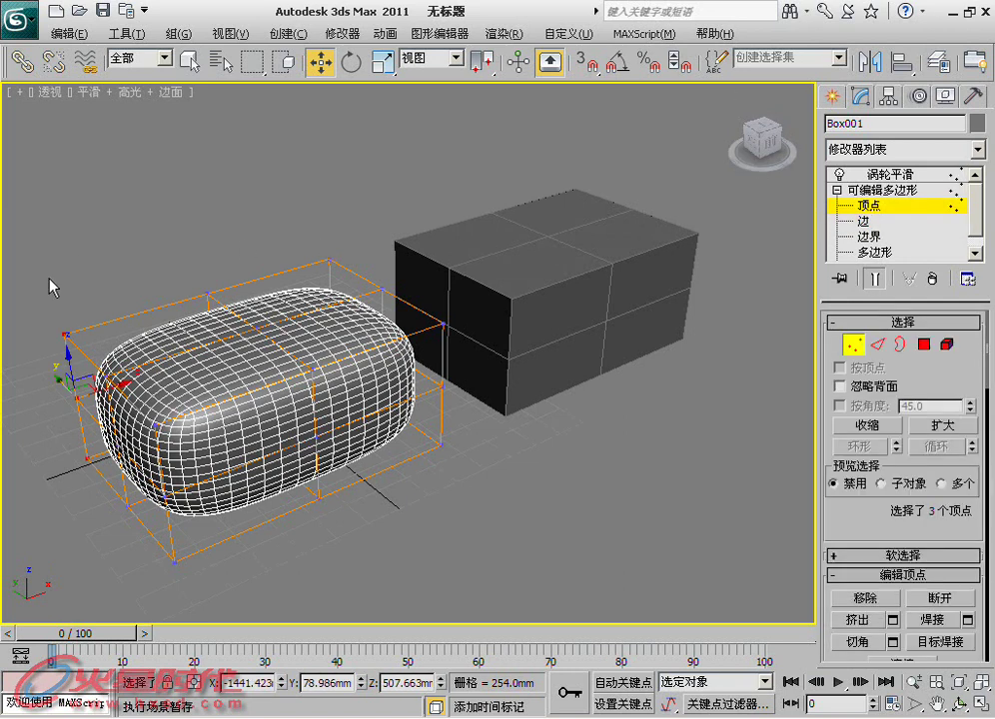
drag(54, 288, 565, 300)
scroll(892, 542, down, 3)
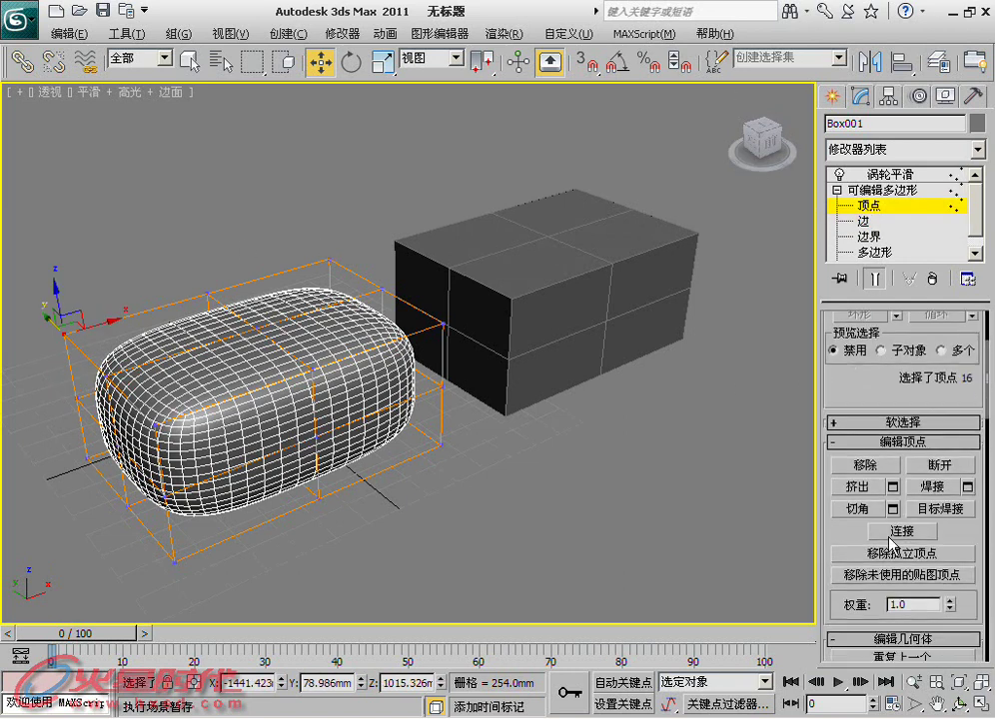
scroll(892, 543, down, 2)
mouse_move(949, 518)
mouse_down()
mouse_move(924, 19)
mouse_move(659, 358)
mouse_up()
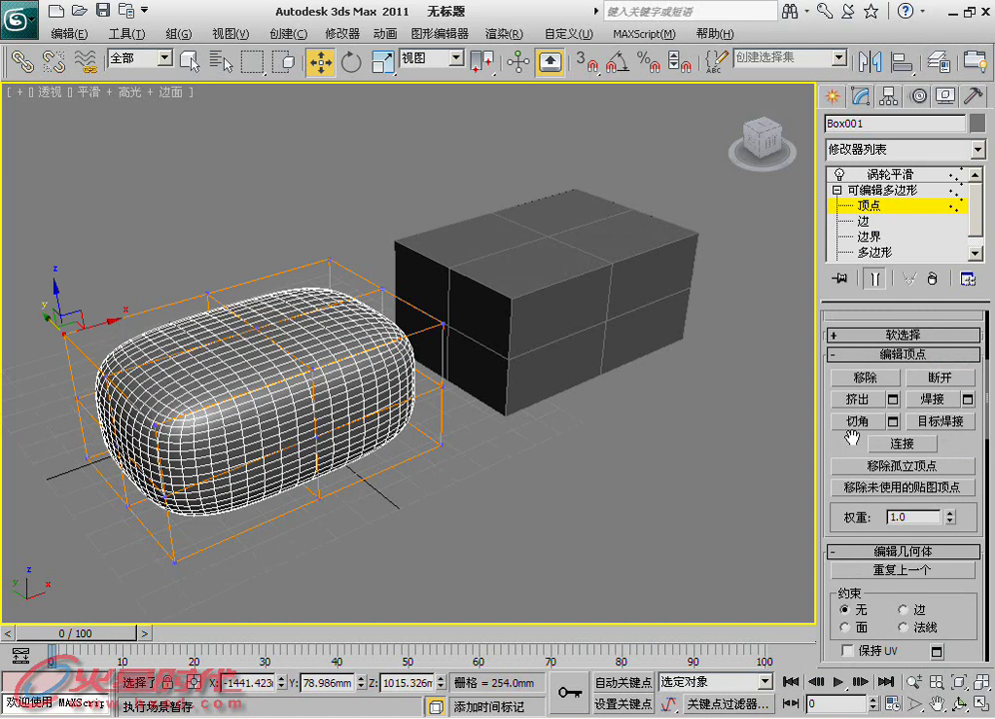
middle_drag(342, 297, 355, 284)
Give two Box001 edges trial weights of 0.9, about 2.93 and 500, ending at 1.
key(2)
drag(45, 239, 109, 539)
scroll(871, 516, down, 1)
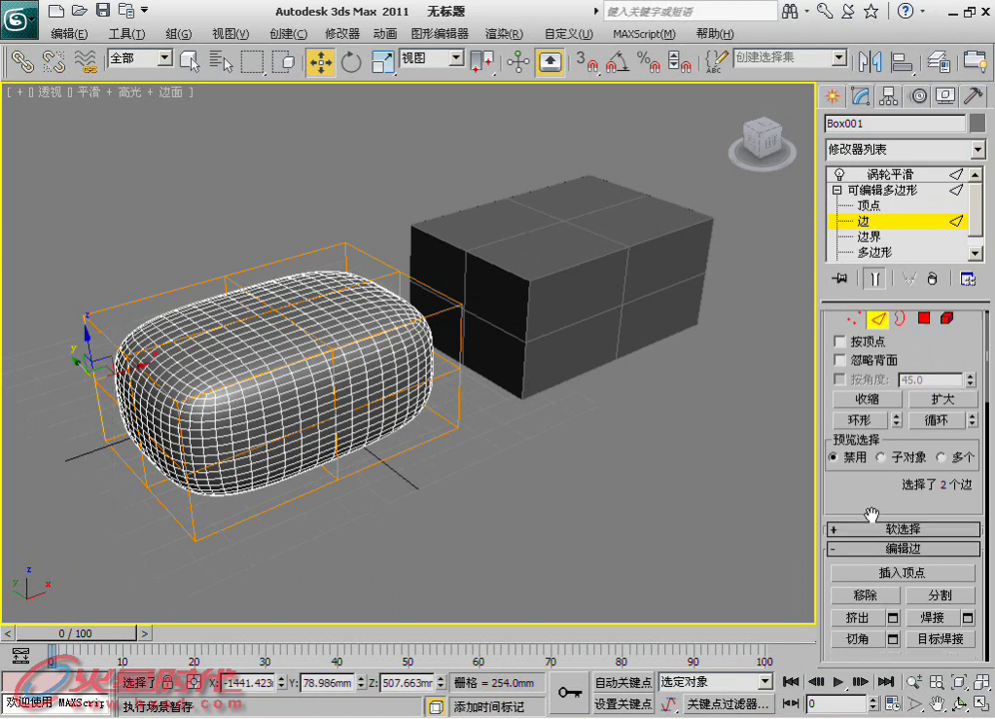
scroll(871, 516, down, 5)
double_click(918, 431)
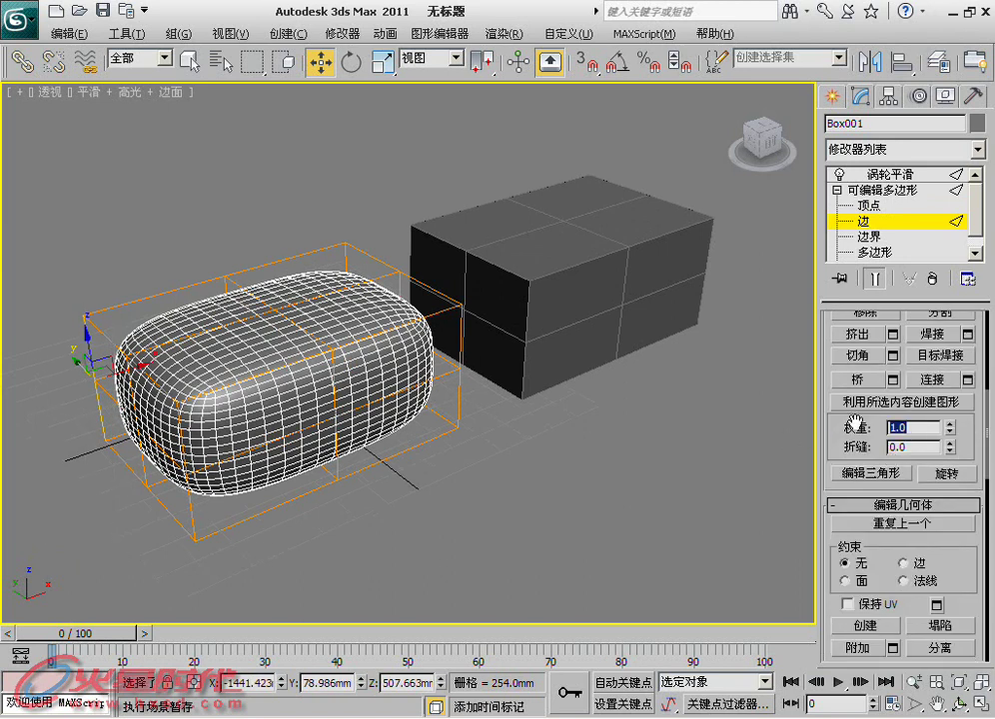
text(0.9)
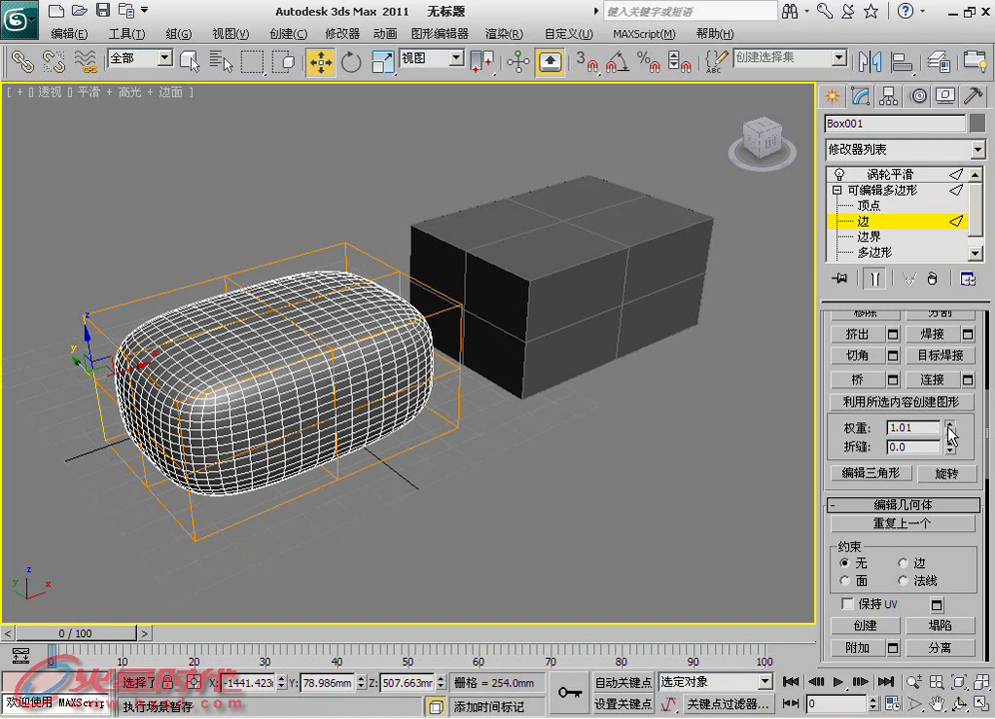
drag(932, 446, 927, 451)
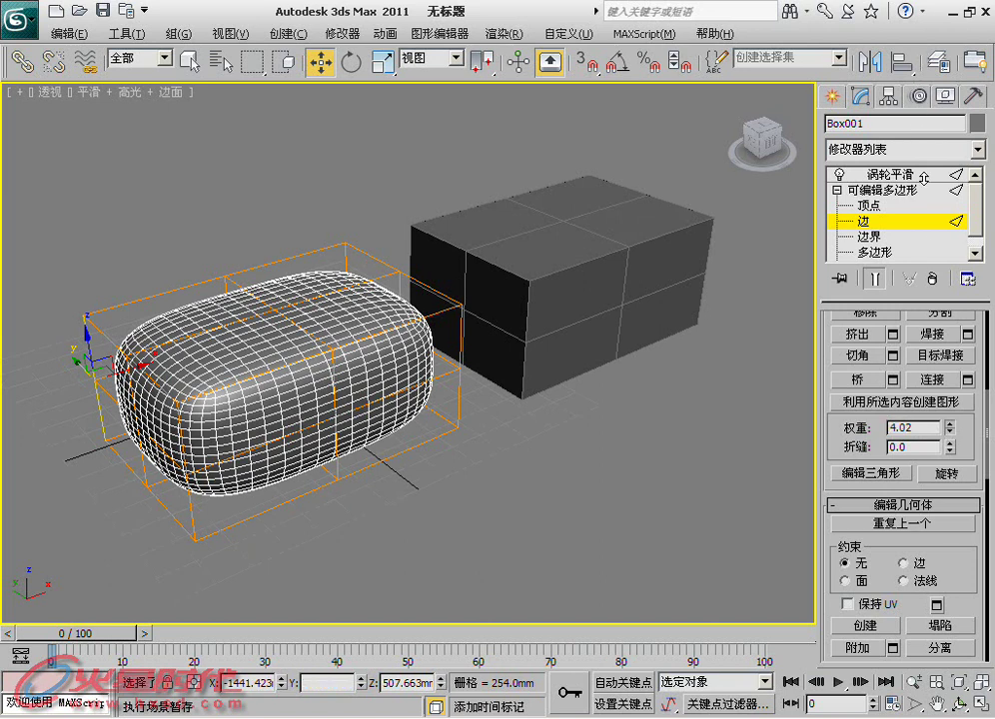
double_click(921, 426)
text(5)
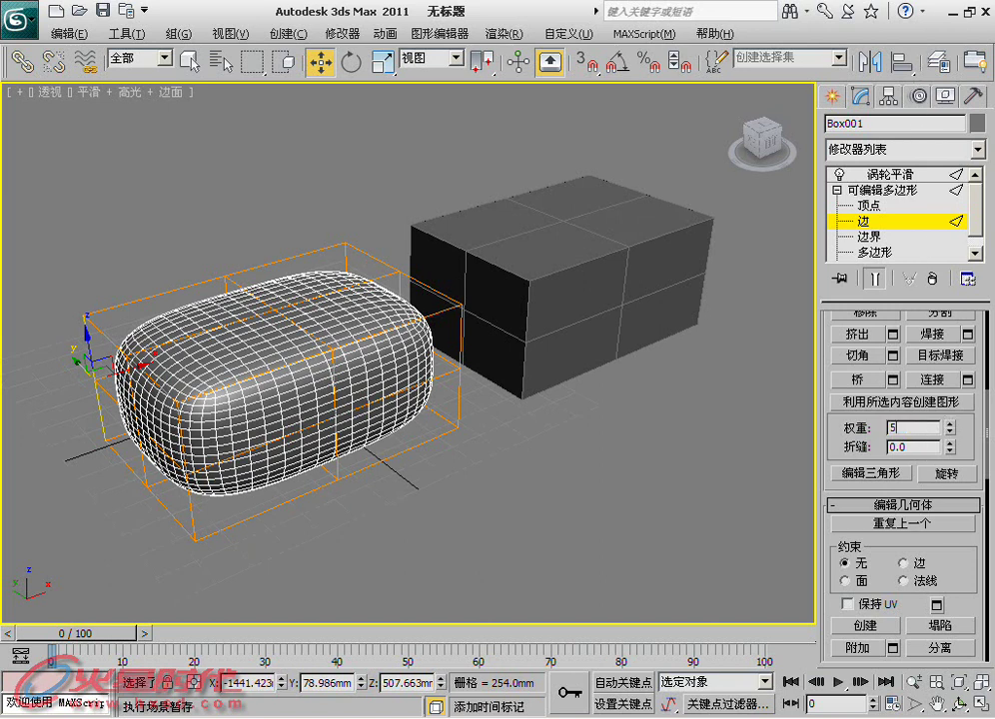
key(Return)
text(1)
click(877, 190)
Select Box002 and enable Use NURMS Subdivision on it.
click(877, 174)
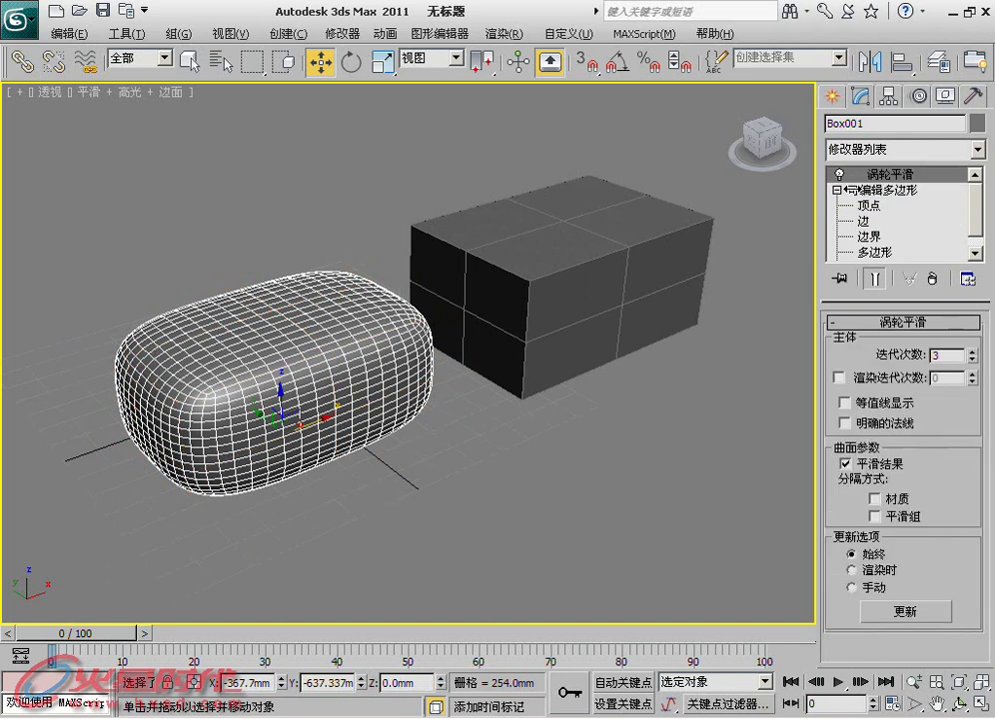
click(716, 439)
click(635, 273)
middle_drag(636, 272, 614, 251)
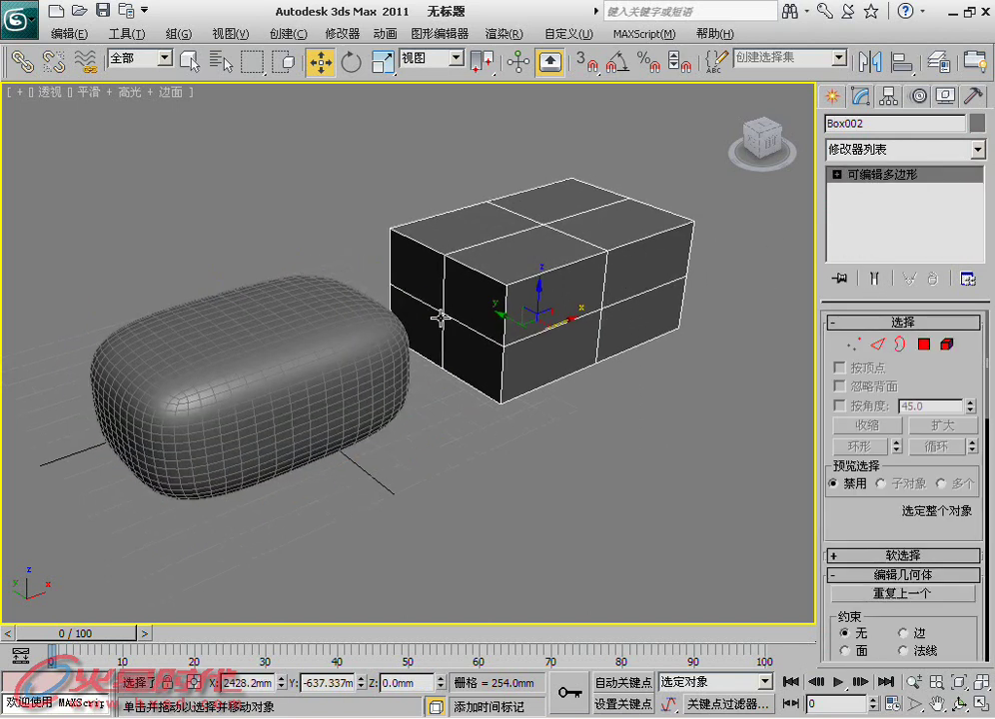
scroll(894, 597, down, 3)
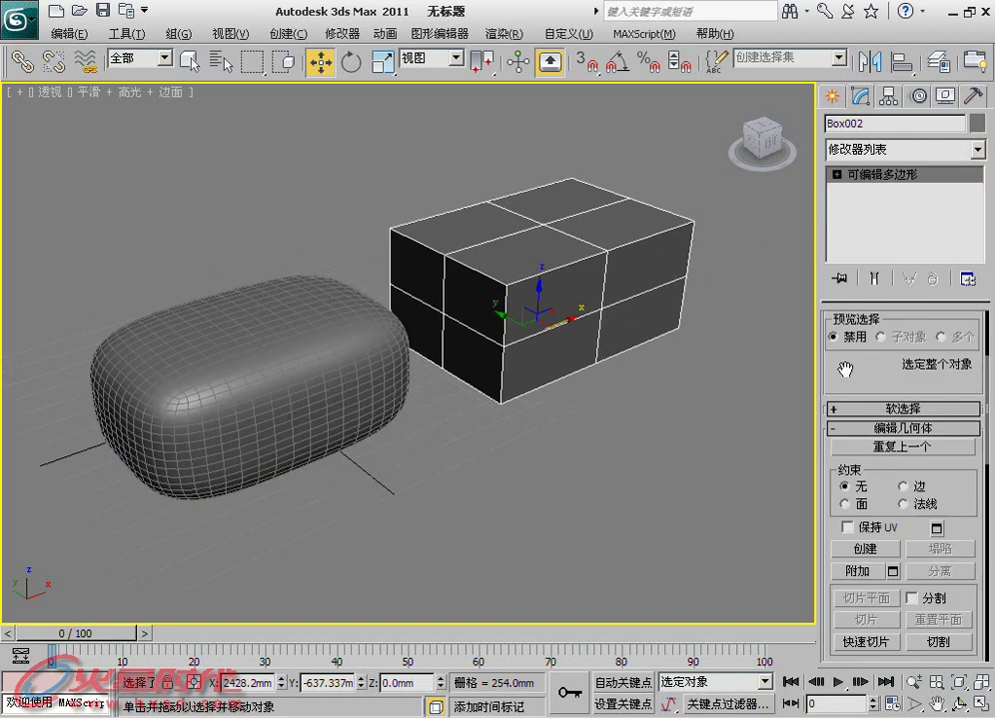
scroll(894, 598, down, 5)
scroll(869, 574, down, 5)
scroll(884, 561, down, 4)
scroll(884, 559, up, 3)
scroll(881, 489, up, 1)
scroll(880, 484, down, 2)
scroll(934, 343, down, 1)
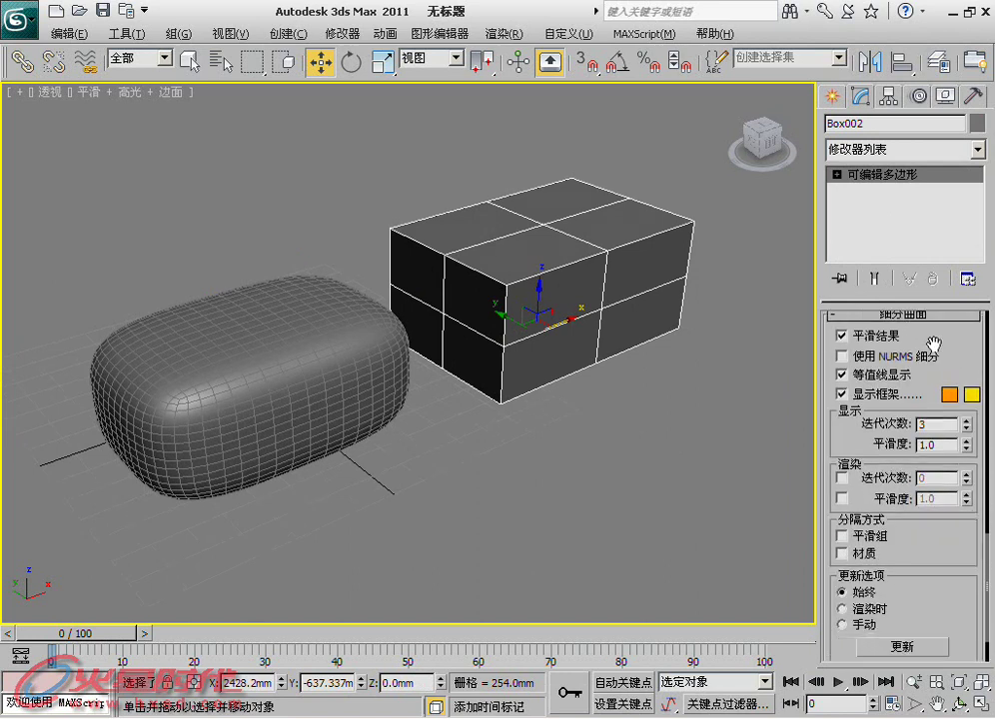
click(841, 356)
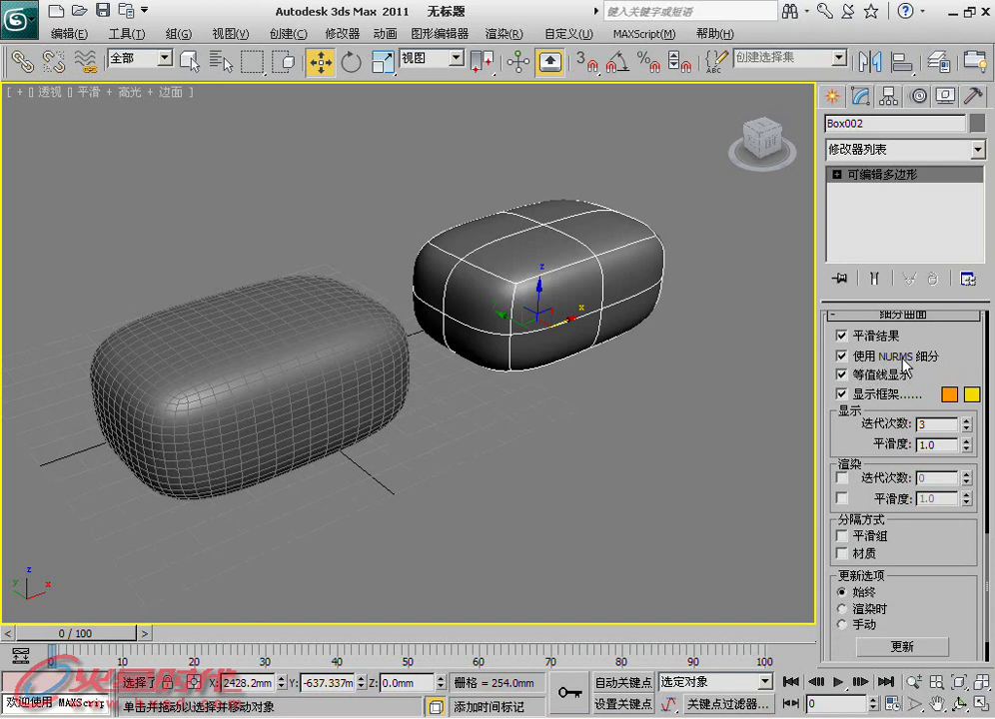
Hide edged faces with F4 and put Box002 at Edge level.
scroll(604, 352, up, 1)
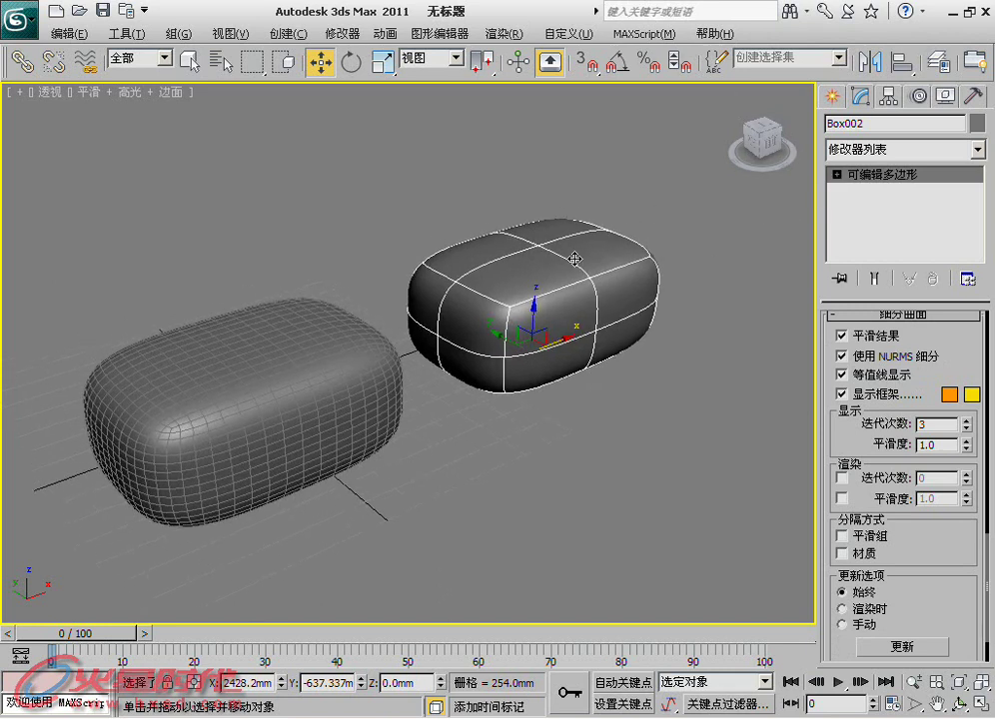
middle_drag(573, 258, 571, 289)
scroll(564, 290, up, 2)
key(F4)
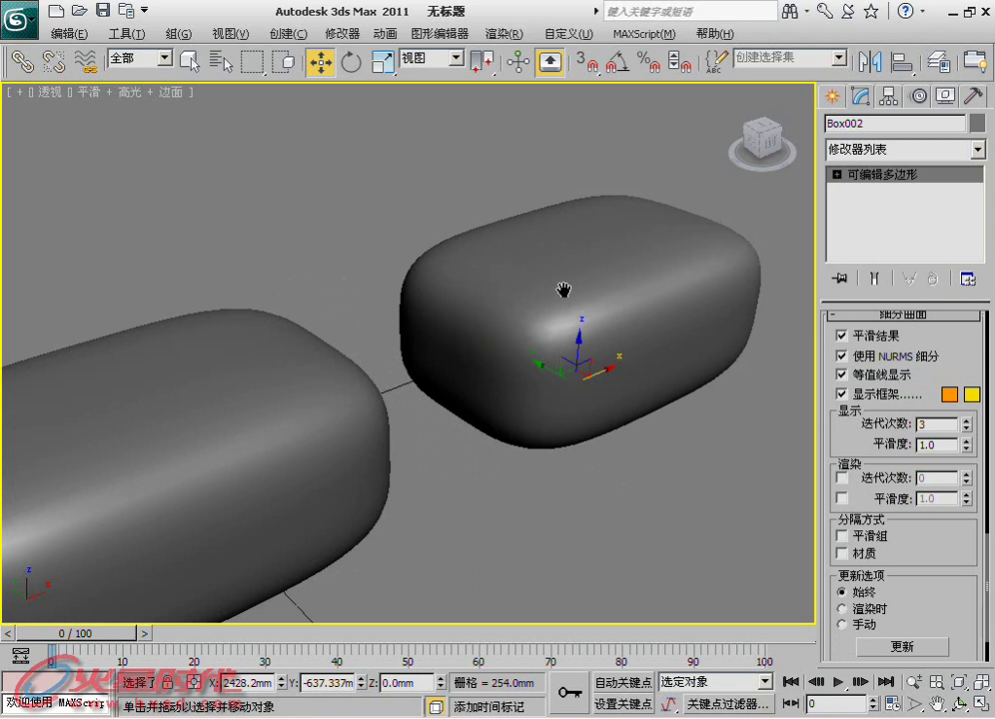
click(836, 174)
Set the weight of Box002's two left edges to 0.795, viewed in wireframe.
click(859, 205)
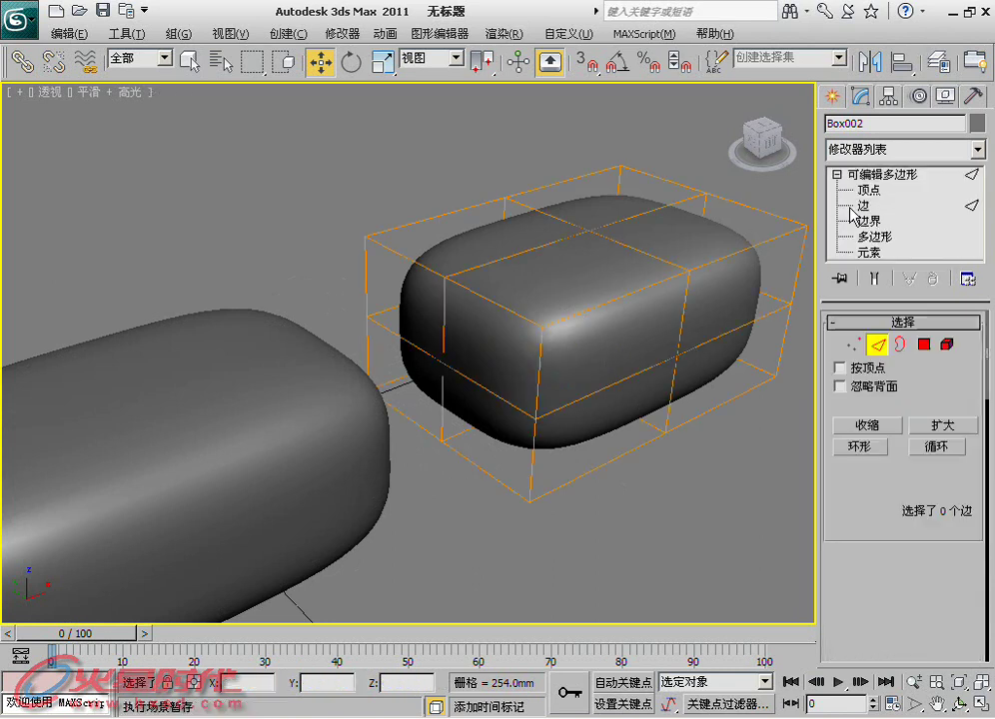
drag(338, 164, 371, 447)
alt+middle_drag(418, 407, 401, 394)
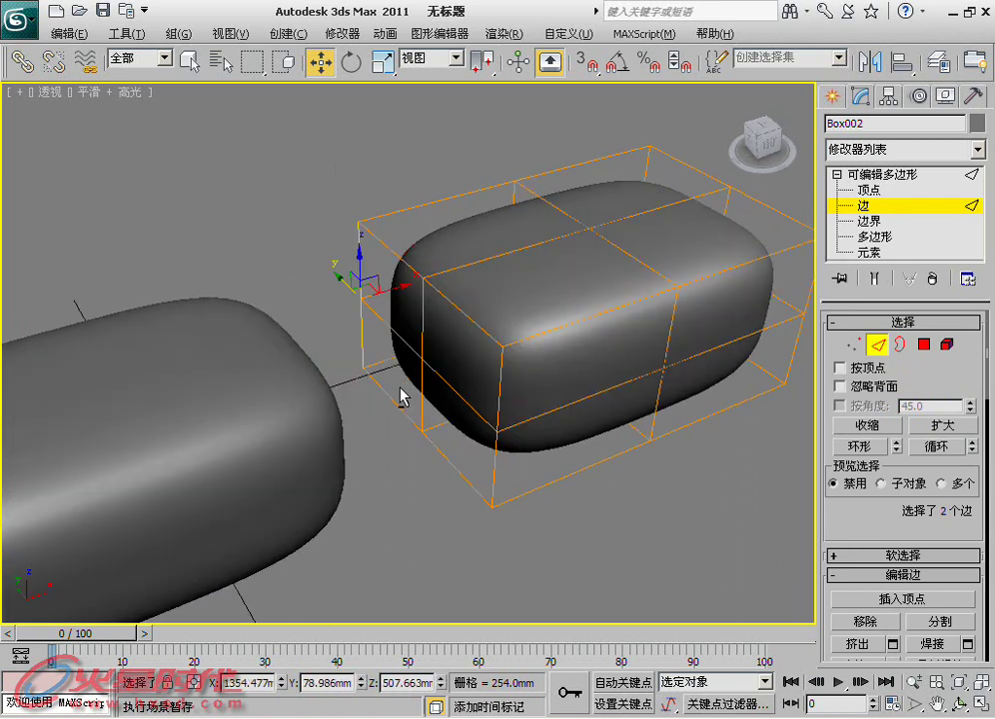
scroll(899, 469, down, 4)
scroll(899, 469, down, 2)
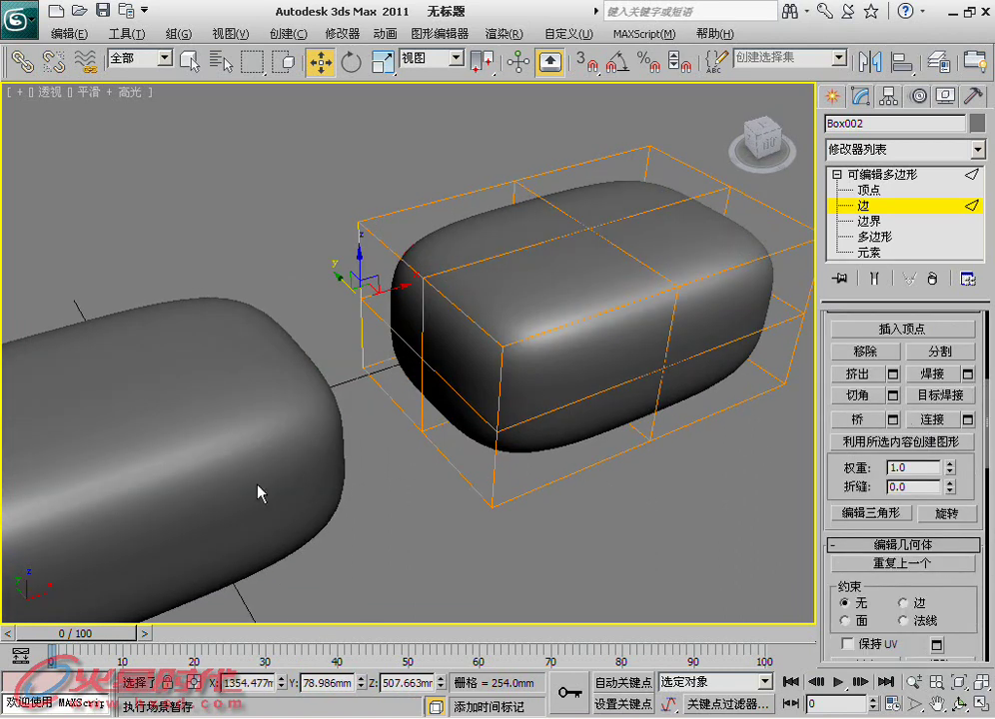
mouse_move(949, 466)
mouse_down()
mouse_move(949, 378)
mouse_move(932, 297)
mouse_up()
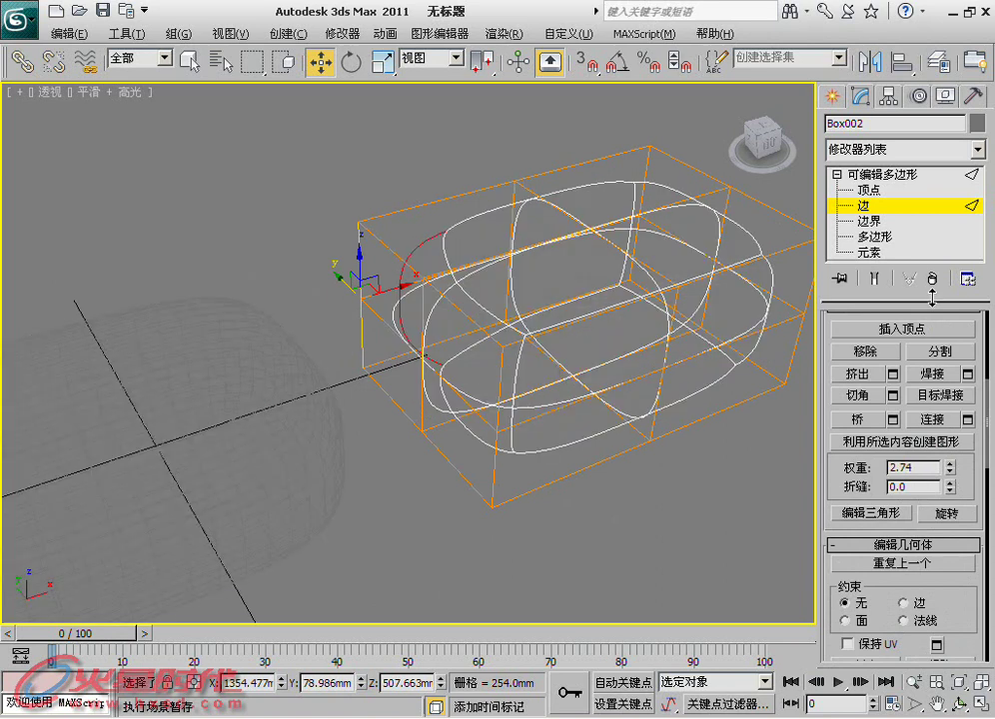
key(F3)
alt+middle_drag(744, 314, 515, 275)
mouse_move(949, 467)
mouse_down()
mouse_move(954, 283)
mouse_move(936, 624)
mouse_move(934, 540)
mouse_up()
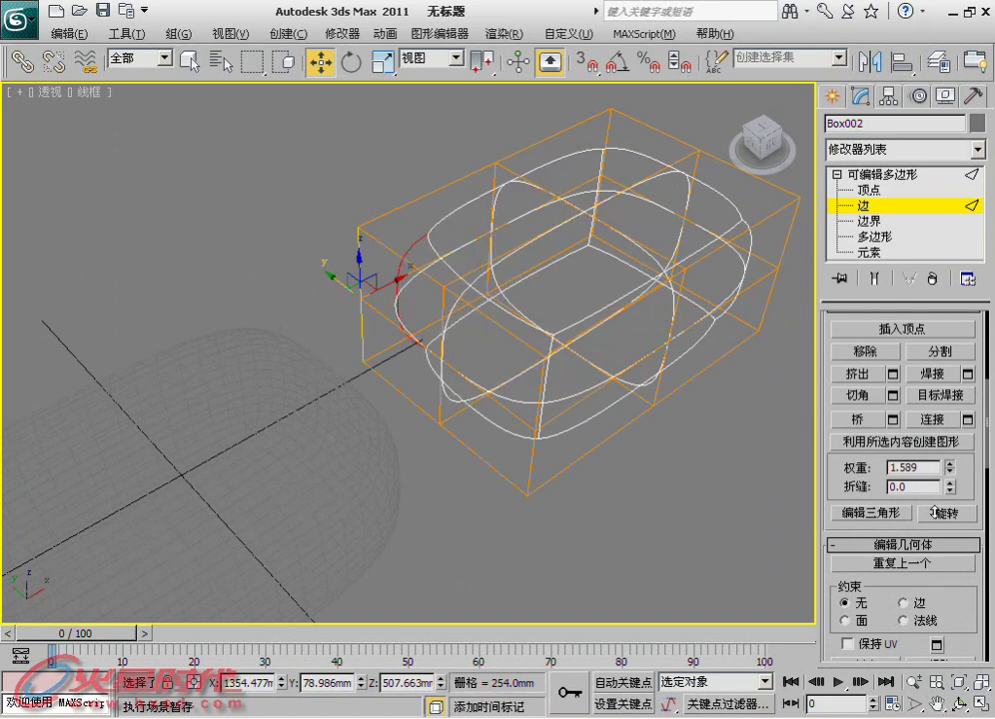
Exit Edge level and select Box001.
scroll(629, 432, down, 3)
click(879, 173)
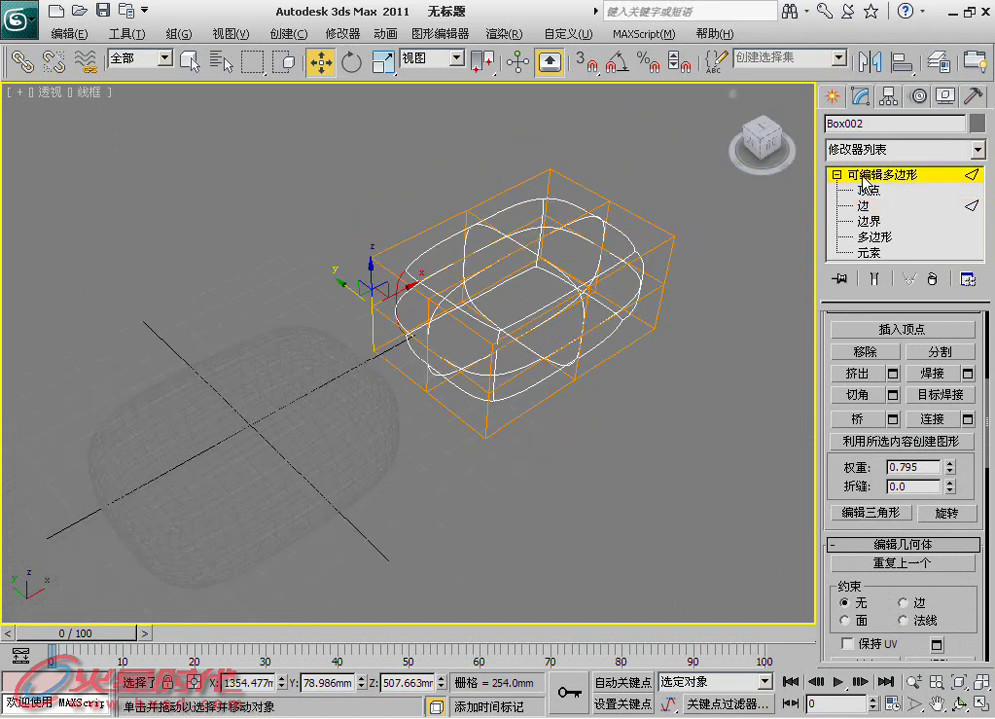
drag(472, 506, 304, 485)
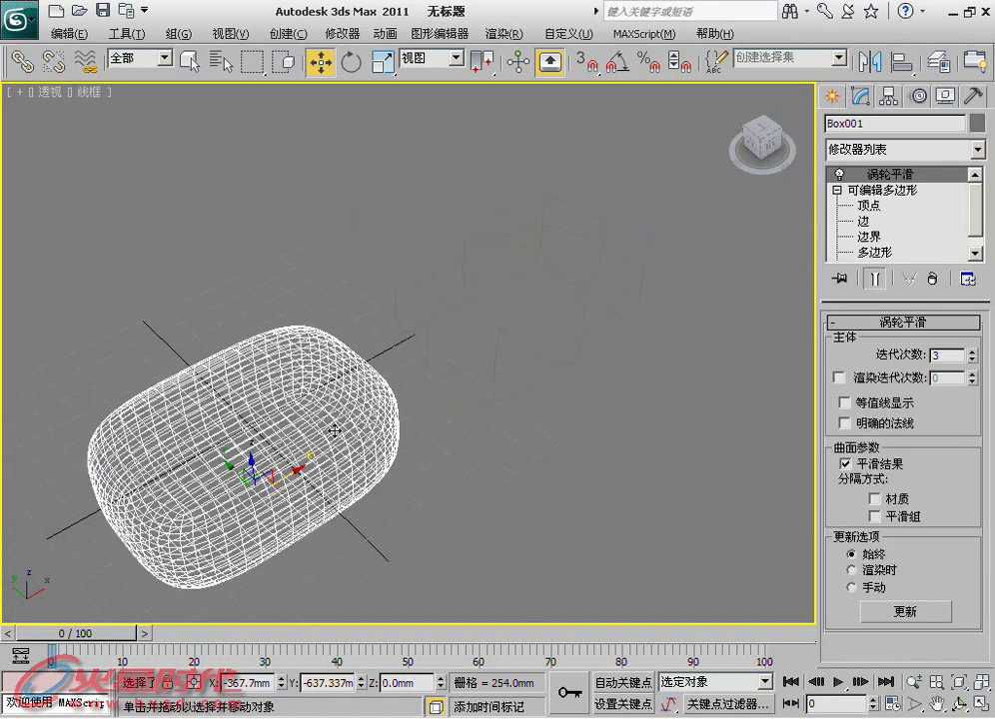
Briefly enter Box001's Edge level, exit, and reselect the box.
click(884, 220)
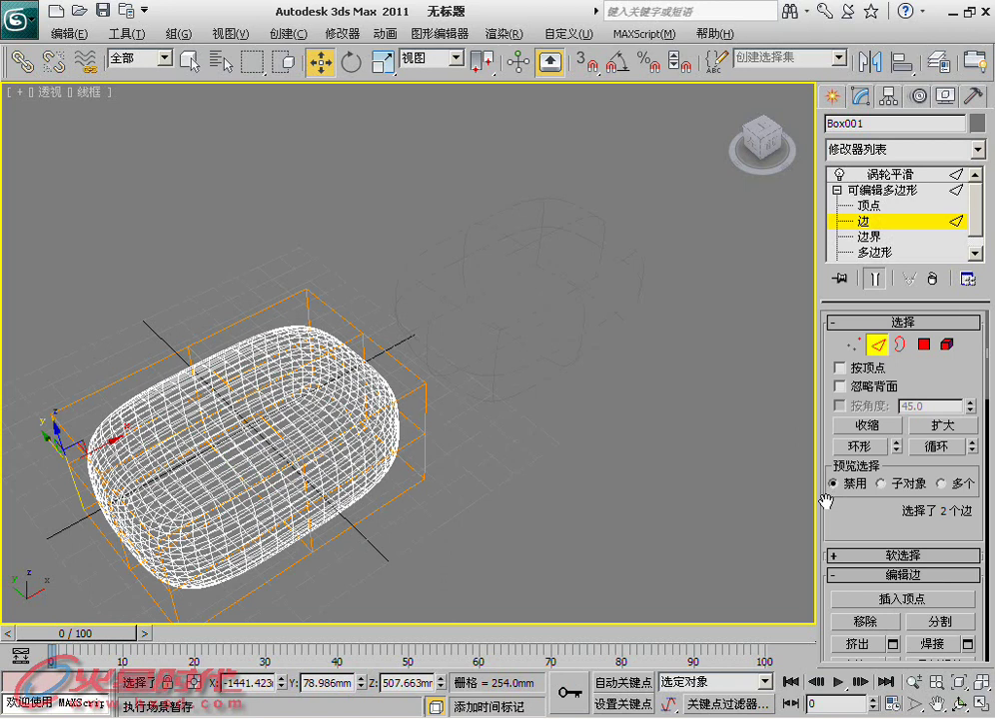
drag(859, 507, 859, 339)
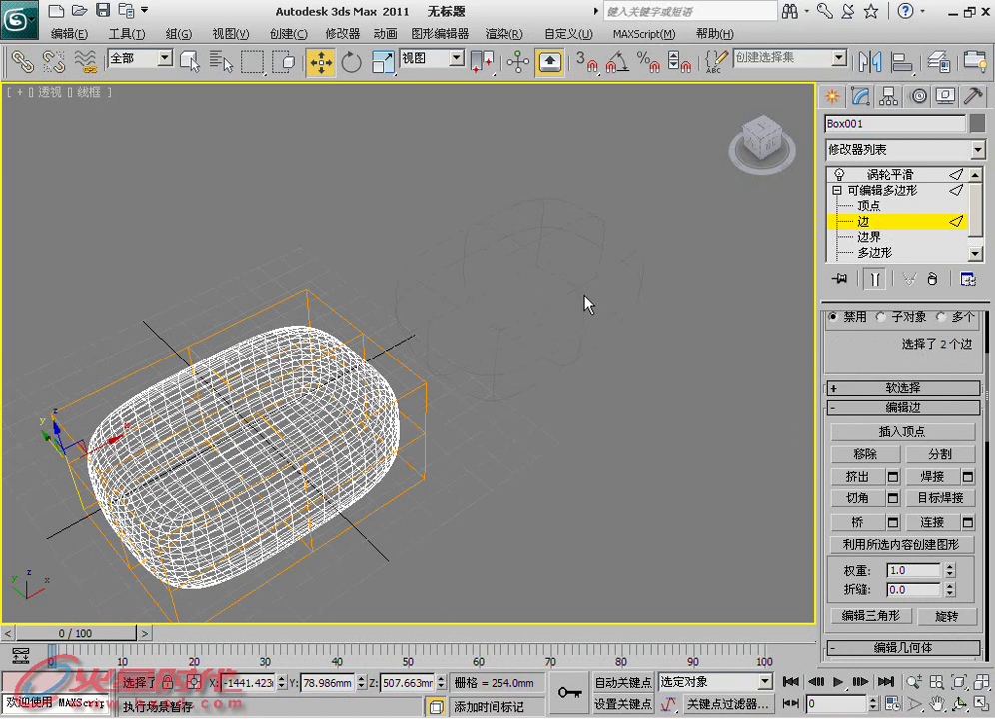
click(875, 190)
click(422, 552)
middle_drag(421, 553, 384, 501)
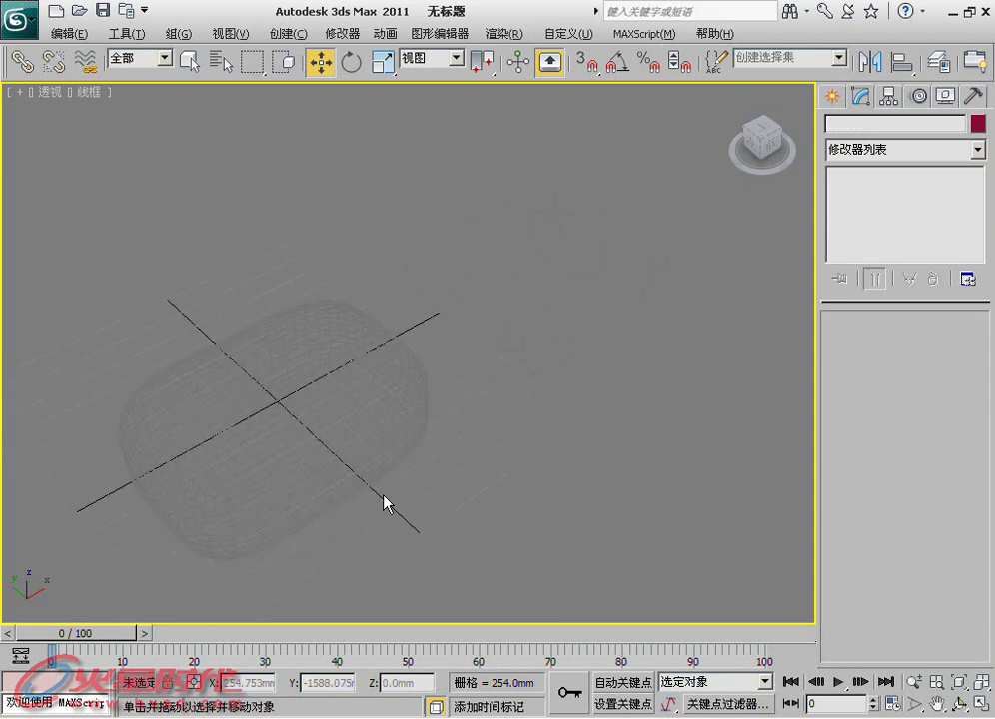
click(295, 371)
middle_drag(294, 371, 332, 378)
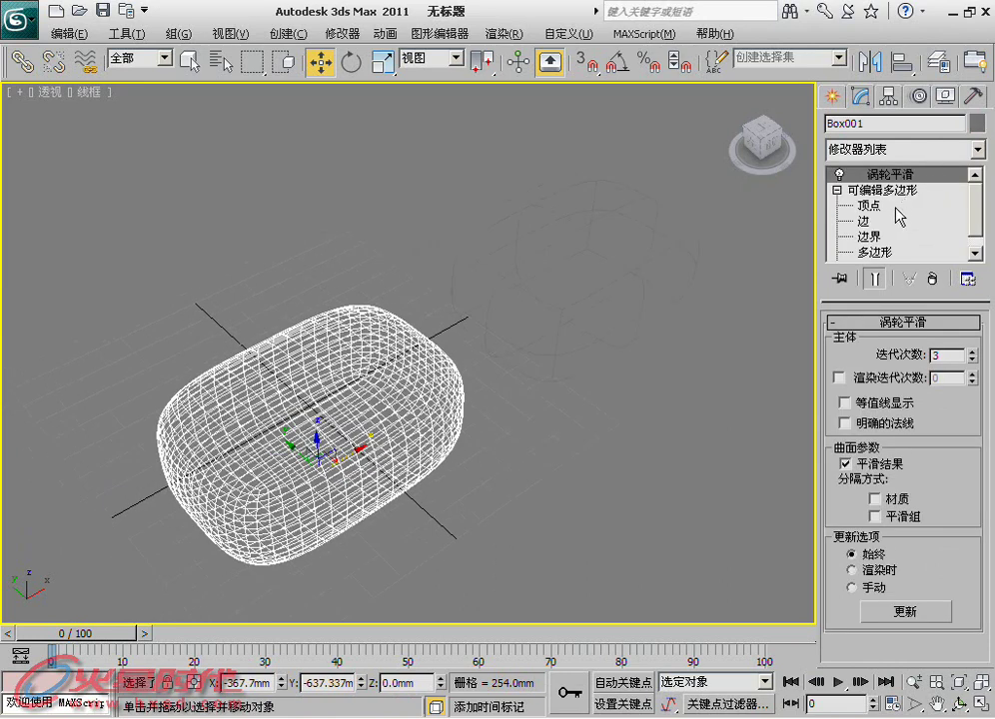
Lift Box001's two top middle edges upward along Z.
click(884, 222)
scroll(411, 285, up, 2)
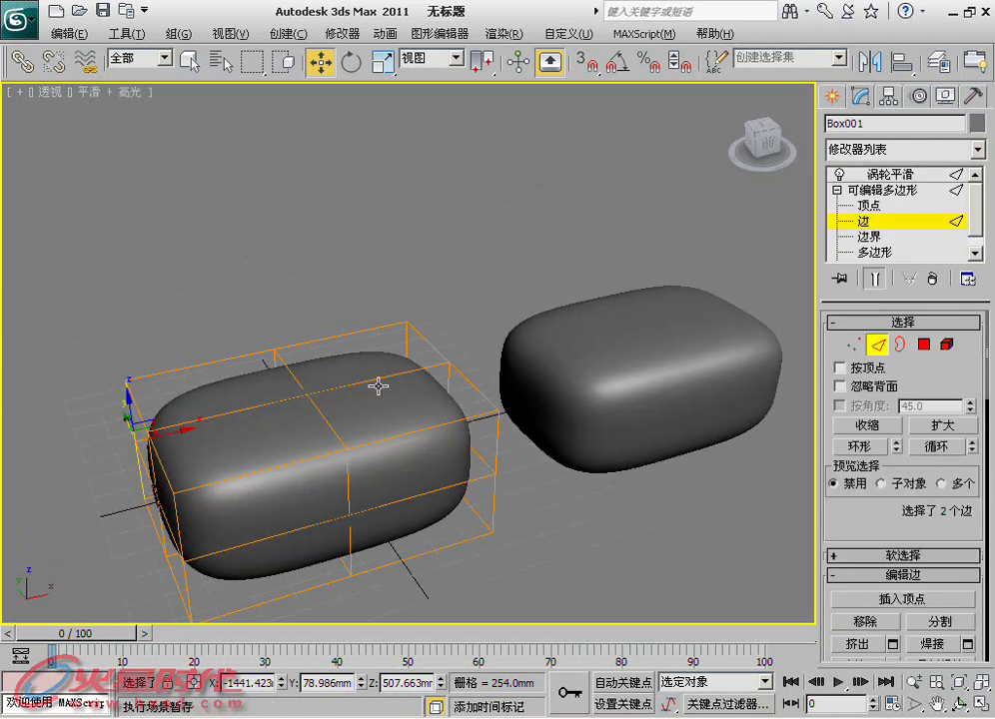
middle_drag(378, 385, 403, 326)
click(389, 321)
click(327, 309)
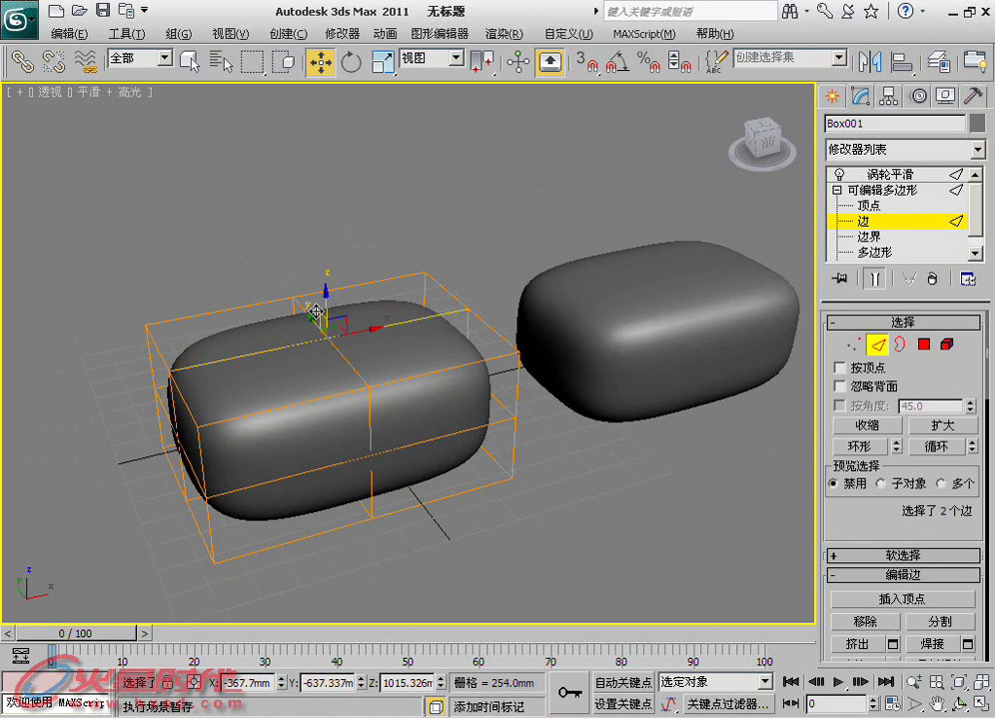
drag(326, 308, 330, 267)
alt+middle_drag(330, 267, 281, 281)
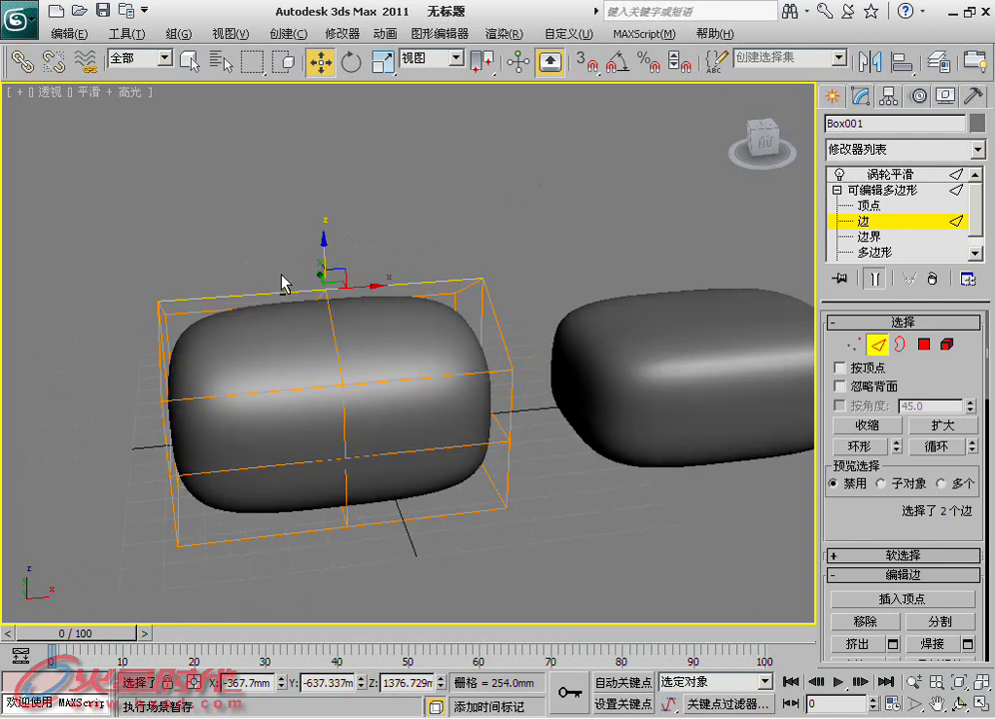
key(1)
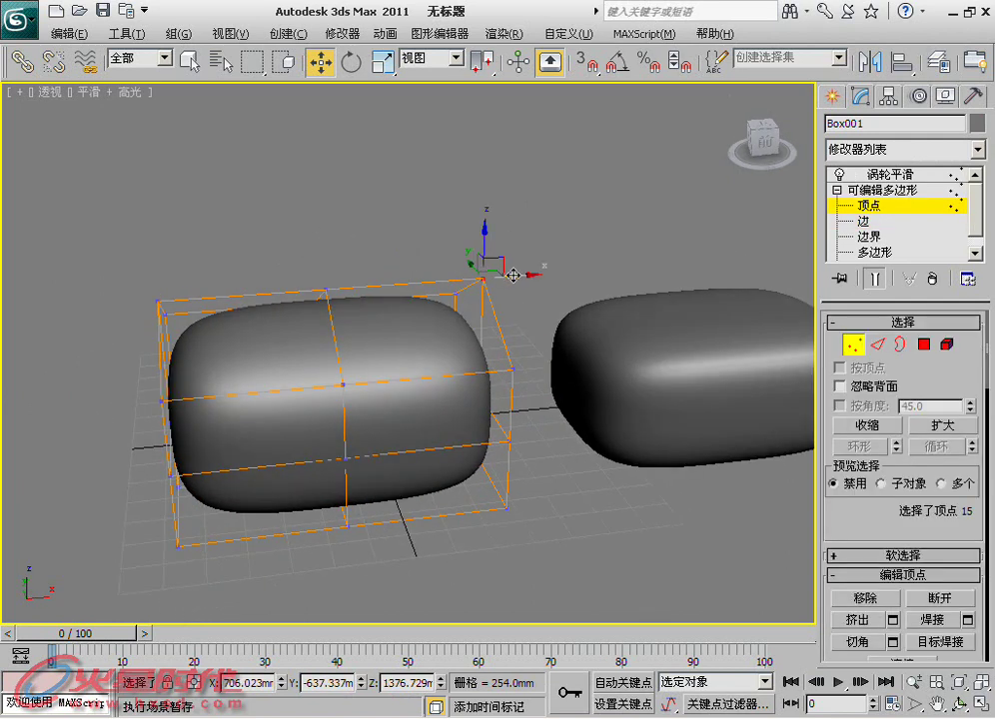
drag(510, 276, 225, 278)
drag(142, 288, 178, 317)
click(239, 297)
mouse_move(239, 296)
alt+middle_down()
mouse_move(440, 312)
mouse_move(216, 288)
alt+middle_up()
scroll(295, 313, up, 3)
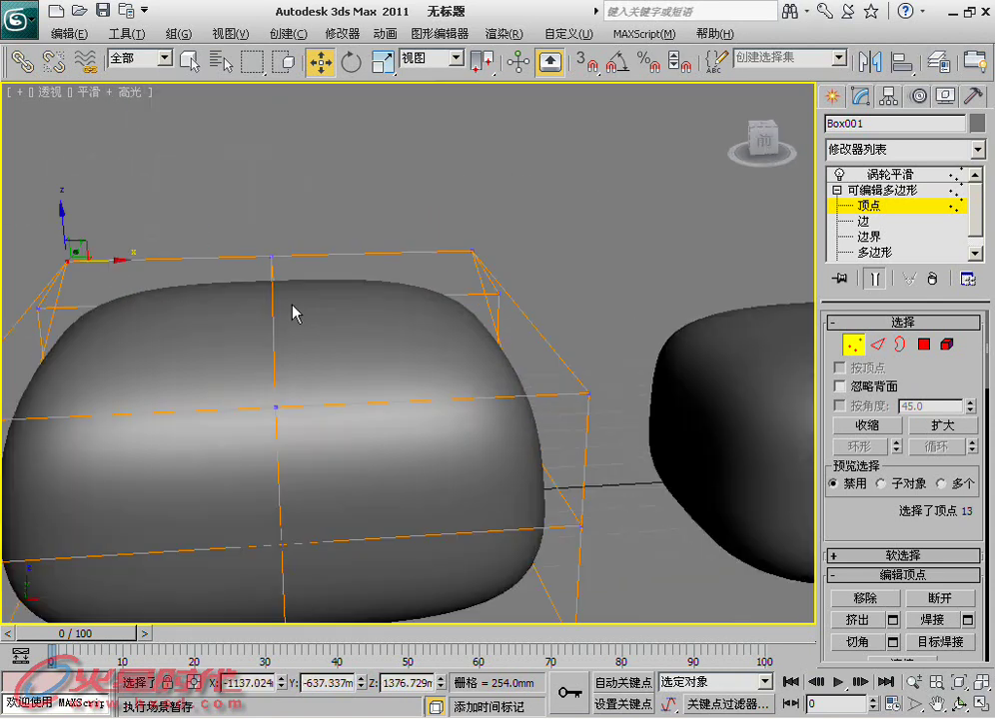
scroll(317, 335, up, 3)
scroll(317, 334, down, 2)
scroll(396, 287, down, 3)
scroll(392, 300, up, 3)
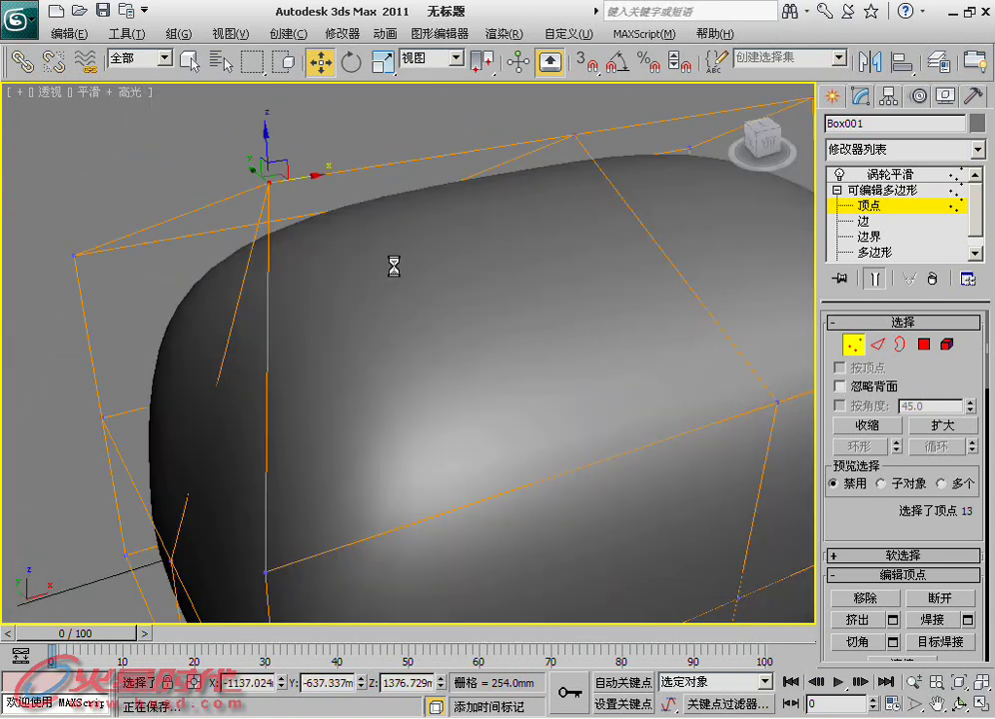
middle_drag(392, 263, 376, 293)
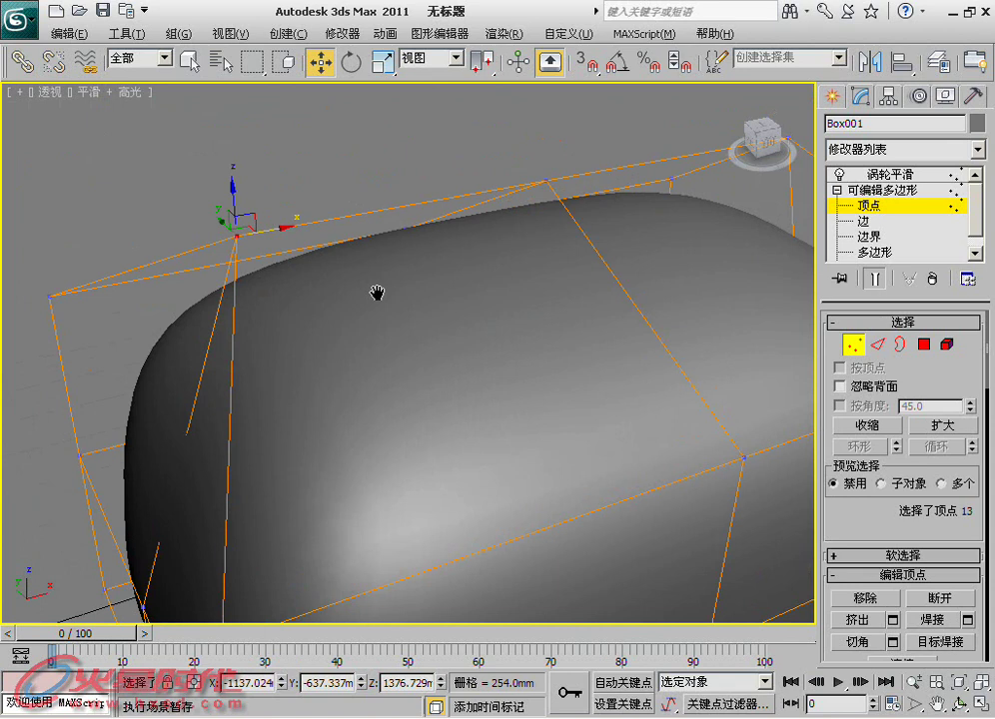
click(877, 343)
Crease Box001's two top edges to 1.0, inspect them, then reset the crease to 0.
middle_drag(795, 313, 533, 198)
click(529, 163)
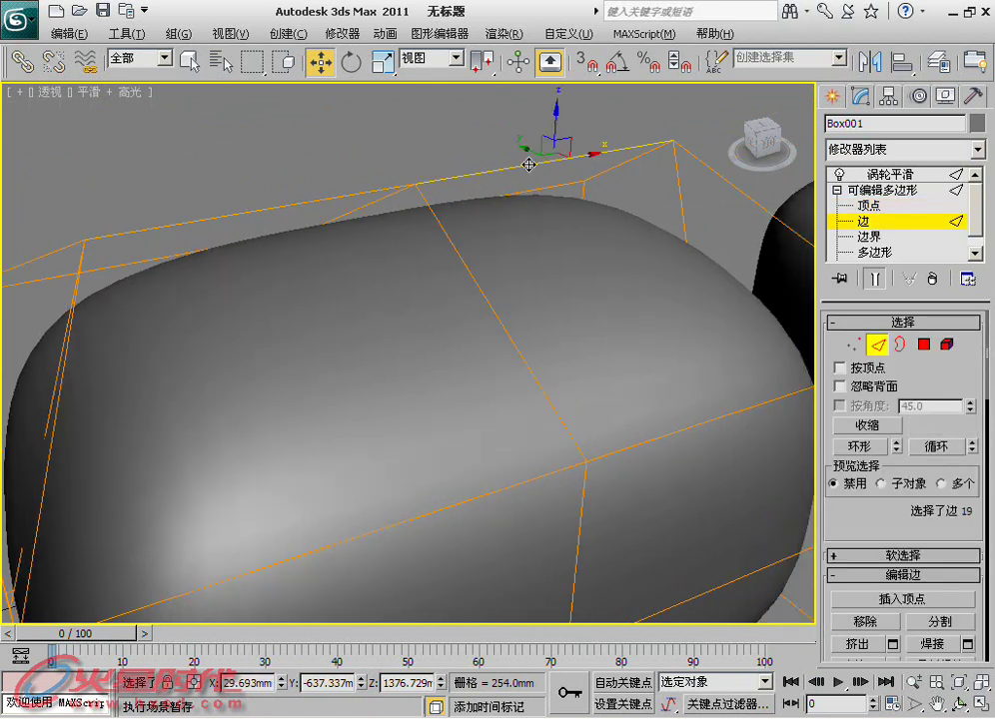
ctrl+click(379, 187)
scroll(865, 500, down, 5)
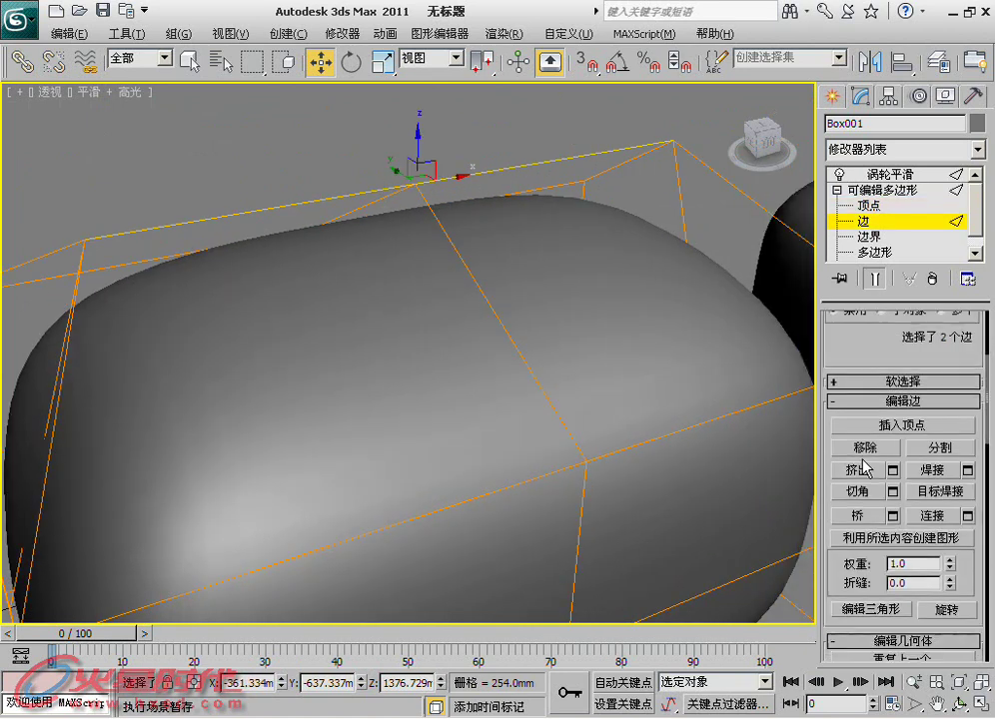
drag(948, 497, 938, 390)
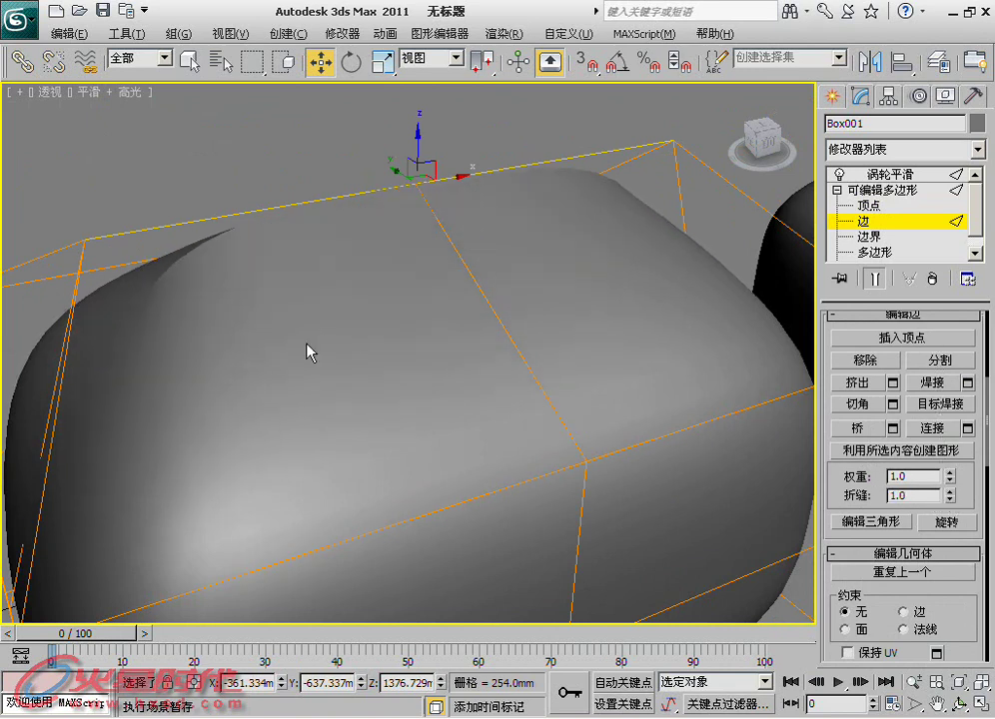
mouse_move(291, 332)
alt+middle_down()
mouse_move(351, 409)
mouse_move(276, 347)
alt+middle_up()
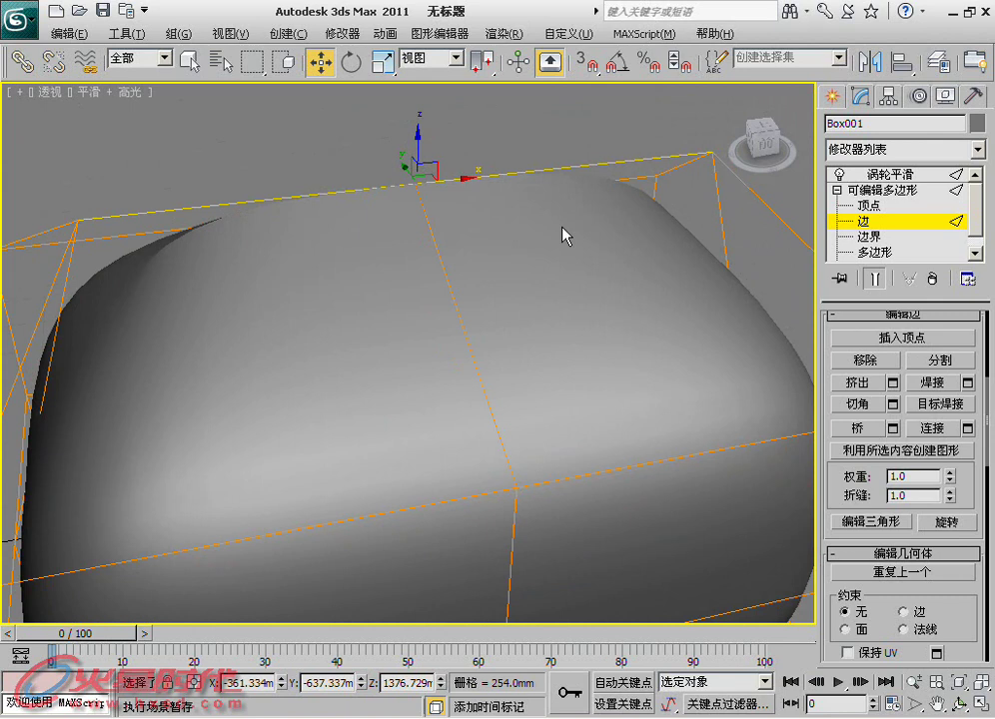
scroll(562, 340, down, 3)
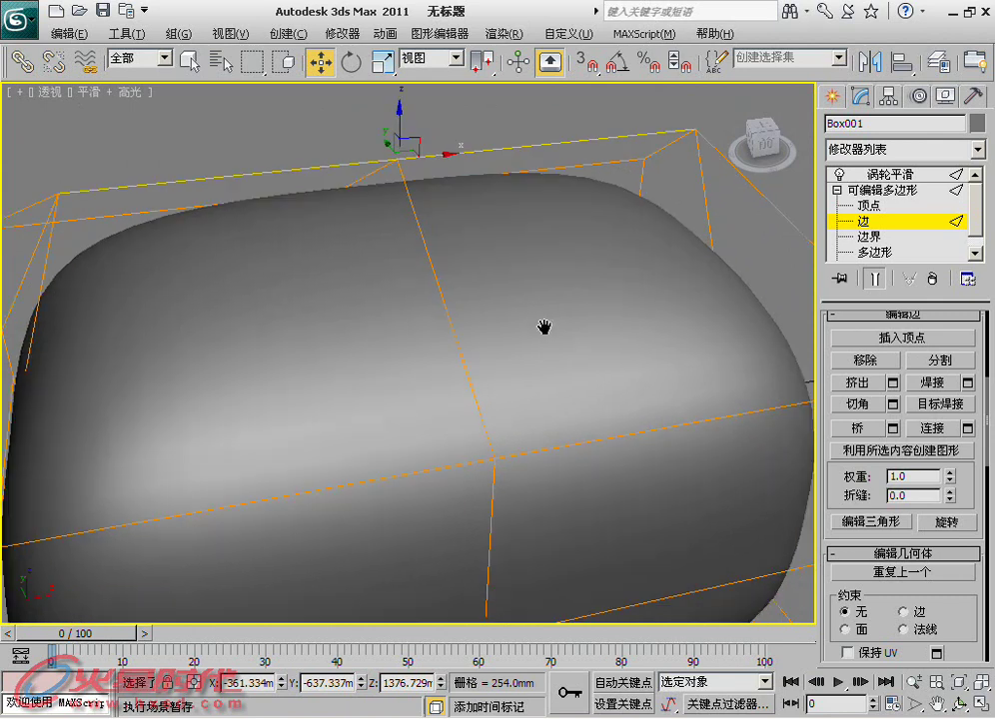
scroll(541, 327, down, 2)
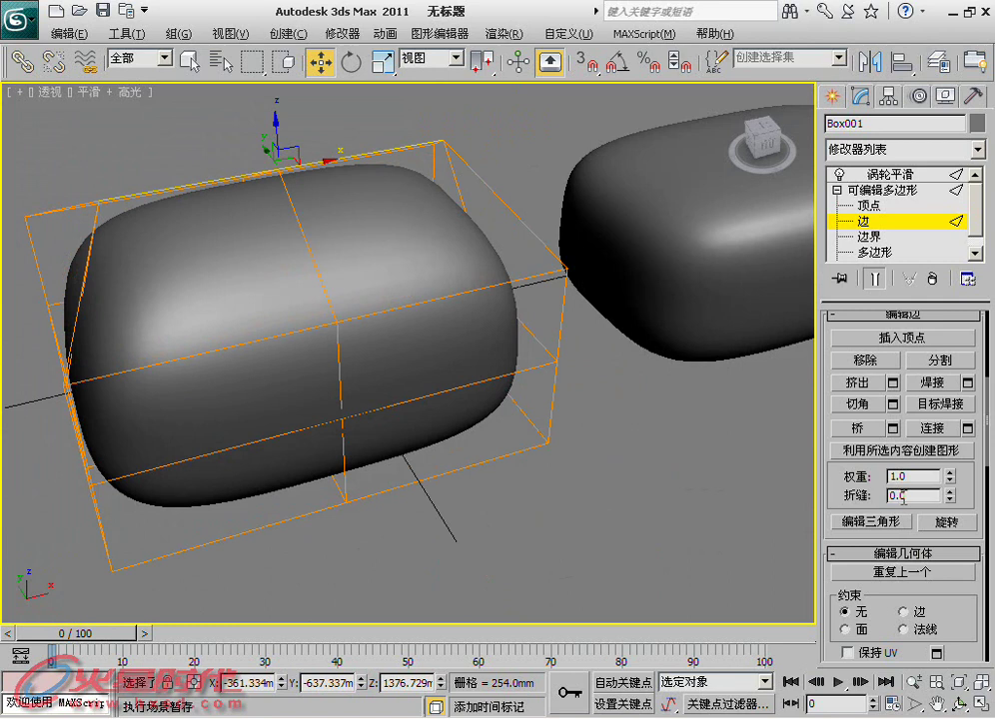
middle_drag(529, 250, 474, 222)
click(884, 190)
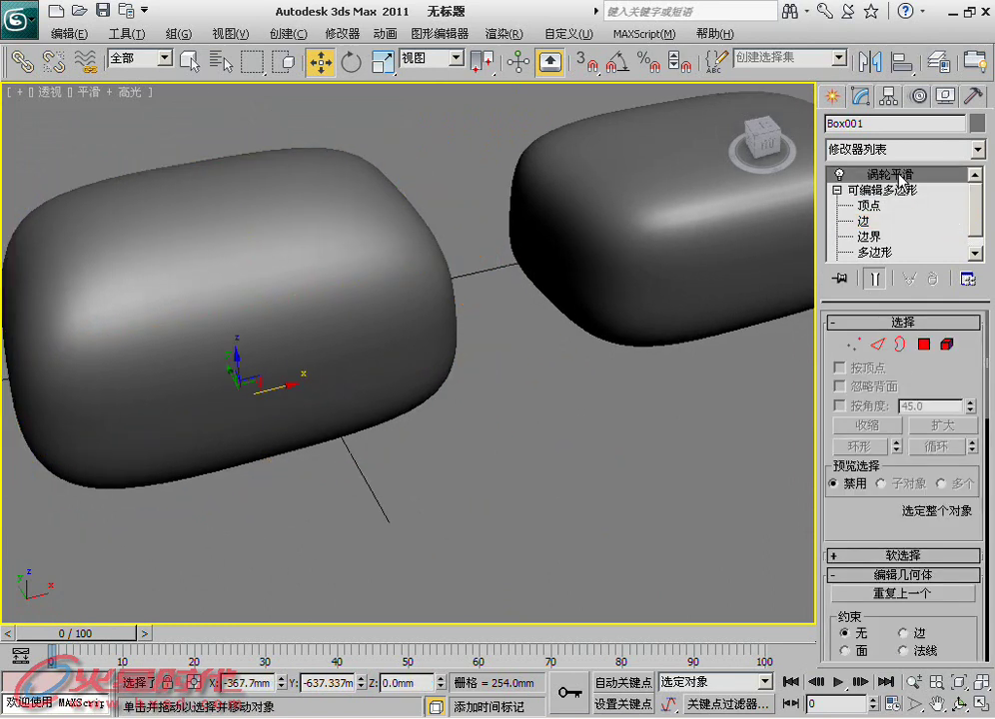
Draw a 4×4-segment plane below the boxes with edged faces shown.
click(897, 176)
middle_drag(529, 329, 395, 291)
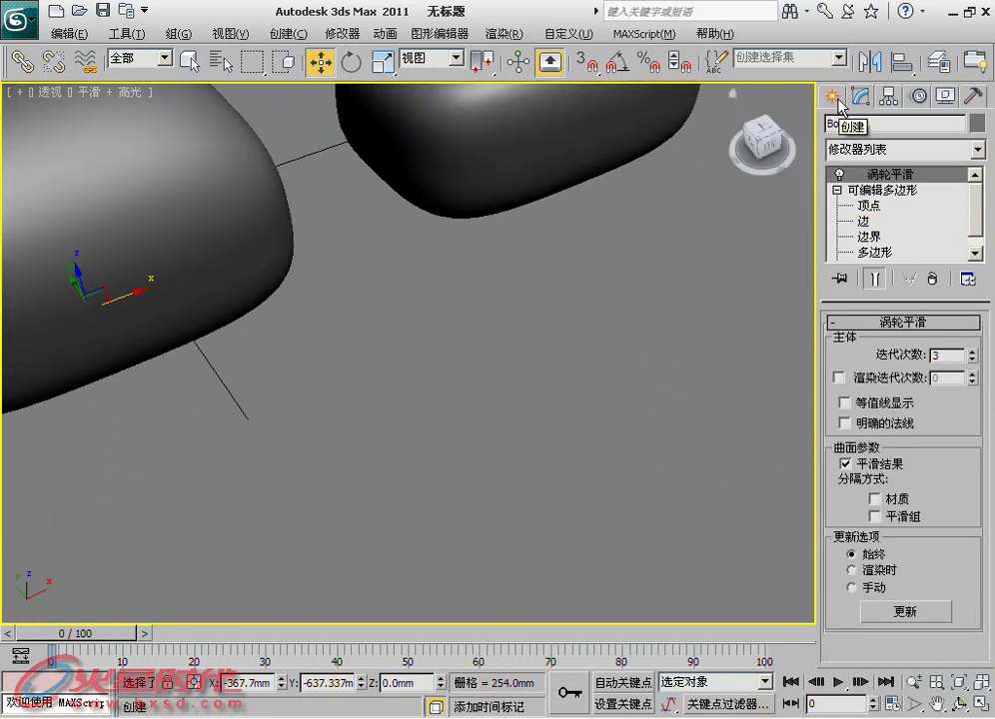
click(834, 97)
click(916, 303)
drag(458, 433, 369, 600)
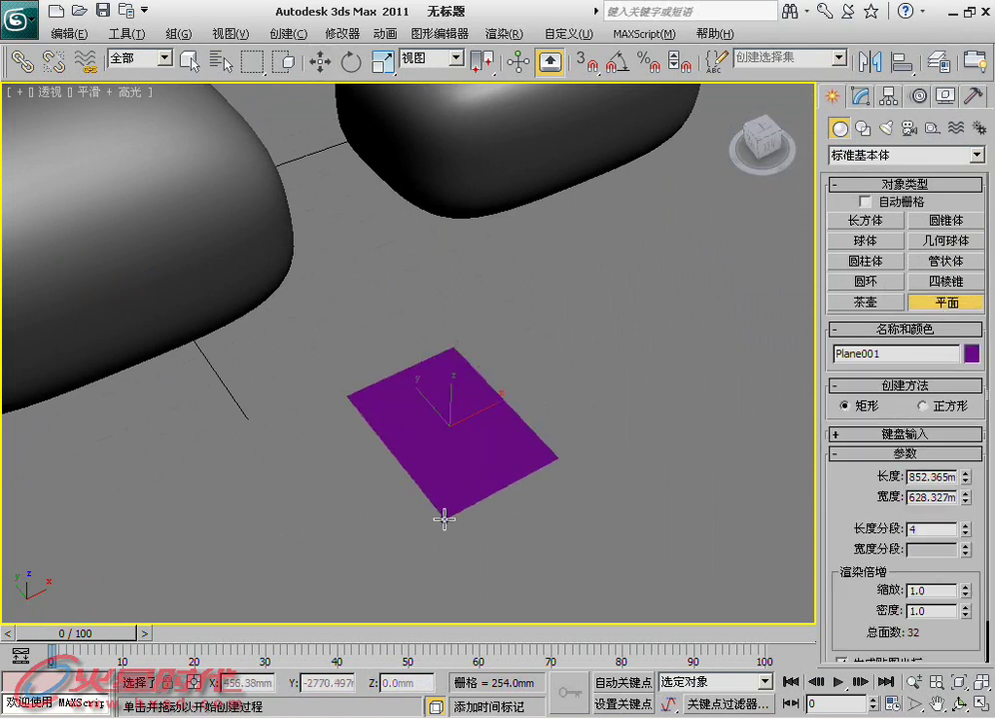
key(w)
key(F4)
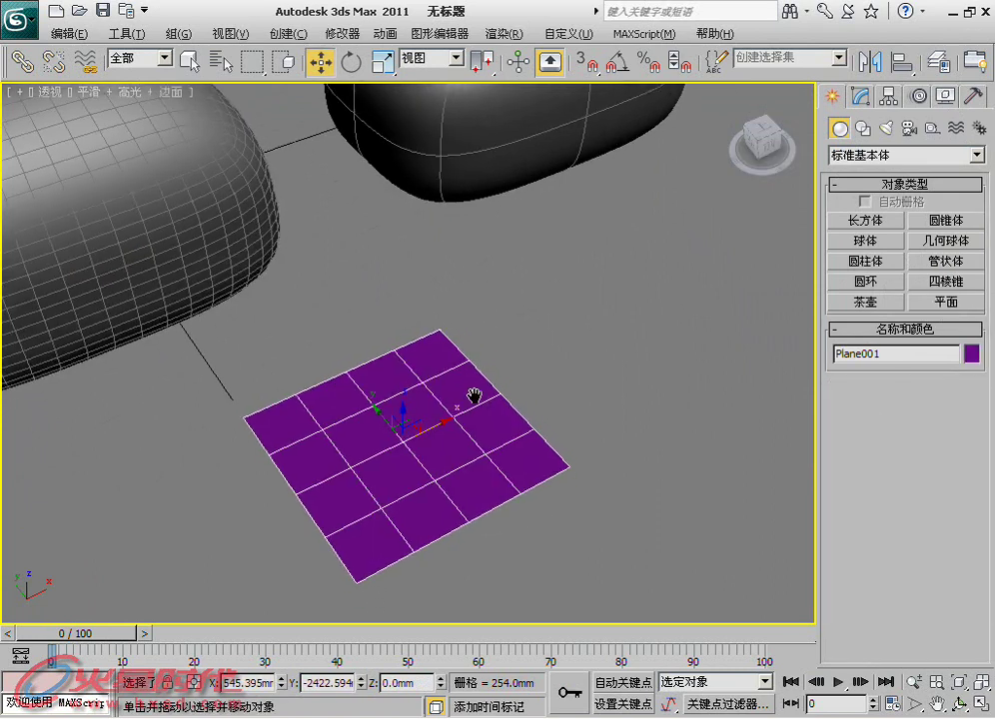
scroll(469, 396, up, 5)
mouse_move(455, 396)
middle_down()
mouse_move(439, 321)
mouse_move(448, 321)
mouse_move(433, 351)
middle_up()
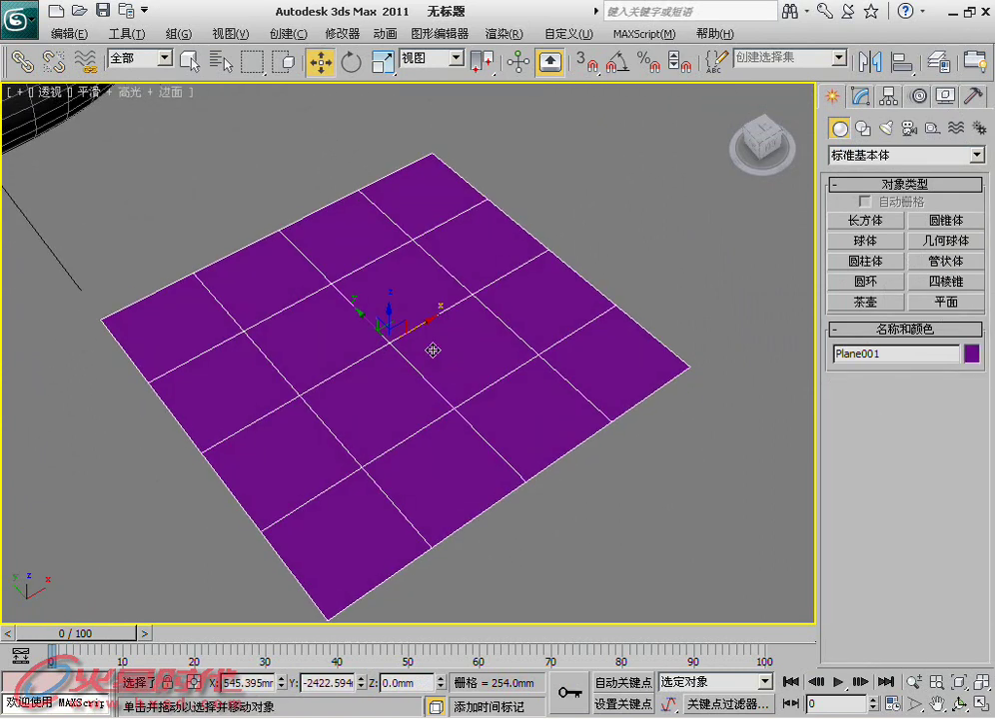
right_click(433, 349)
Convert the plane to an editable poly and delete its centre vertex.
click(572, 518)
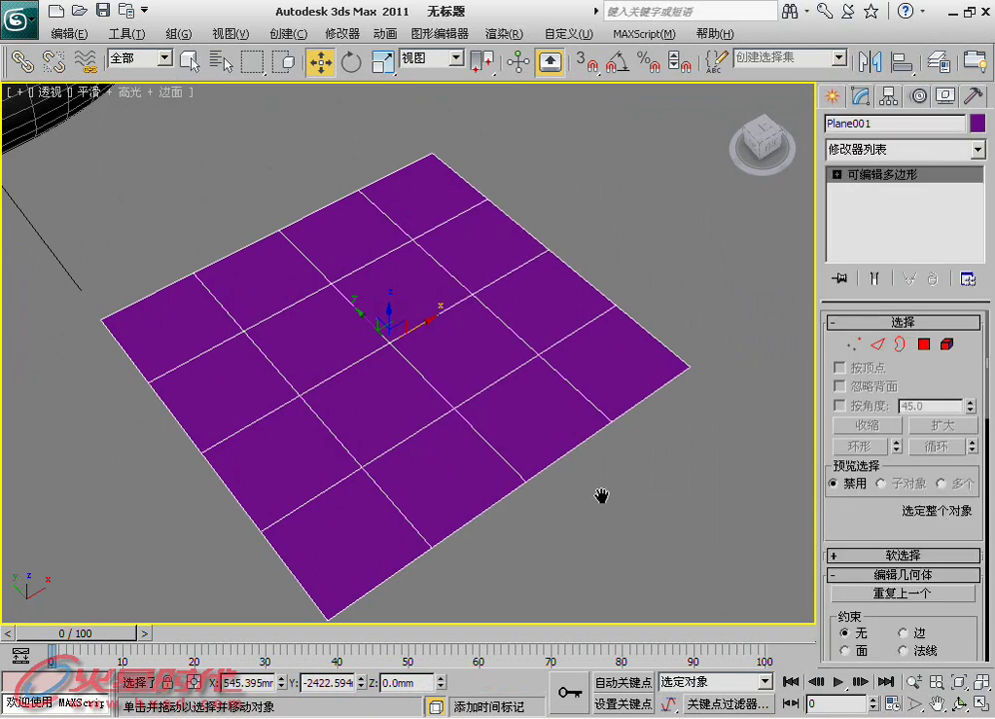
click(611, 491)
click(394, 363)
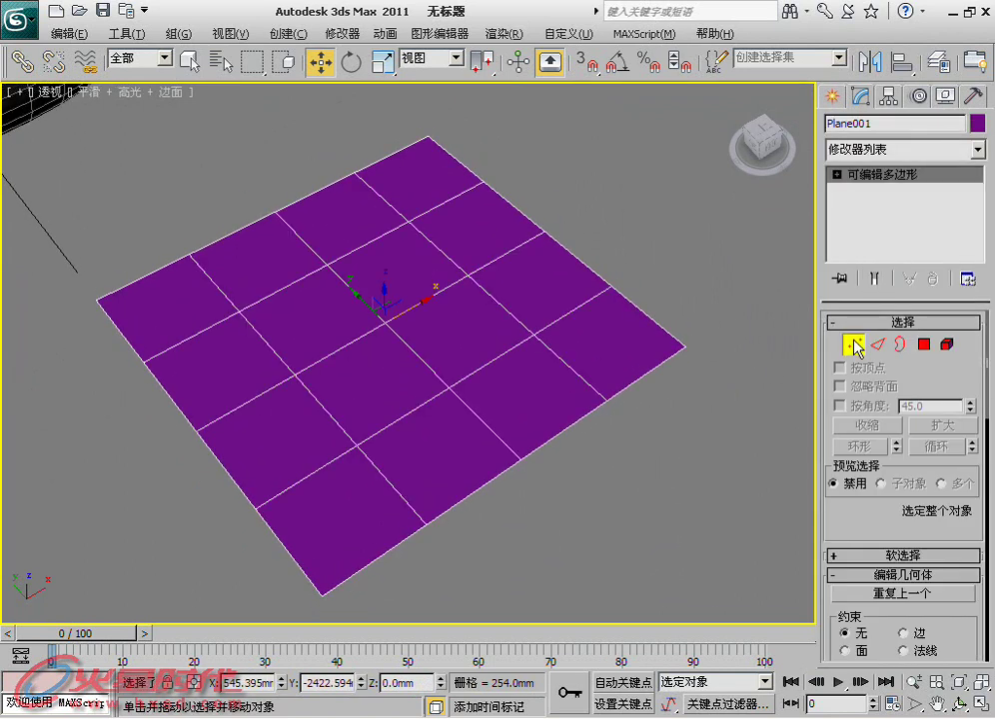
click(852, 346)
click(453, 383)
key(BackSpace)
mouse_move(474, 394)
alt+middle_down()
mouse_move(461, 338)
mouse_move(475, 351)
alt+middle_up()
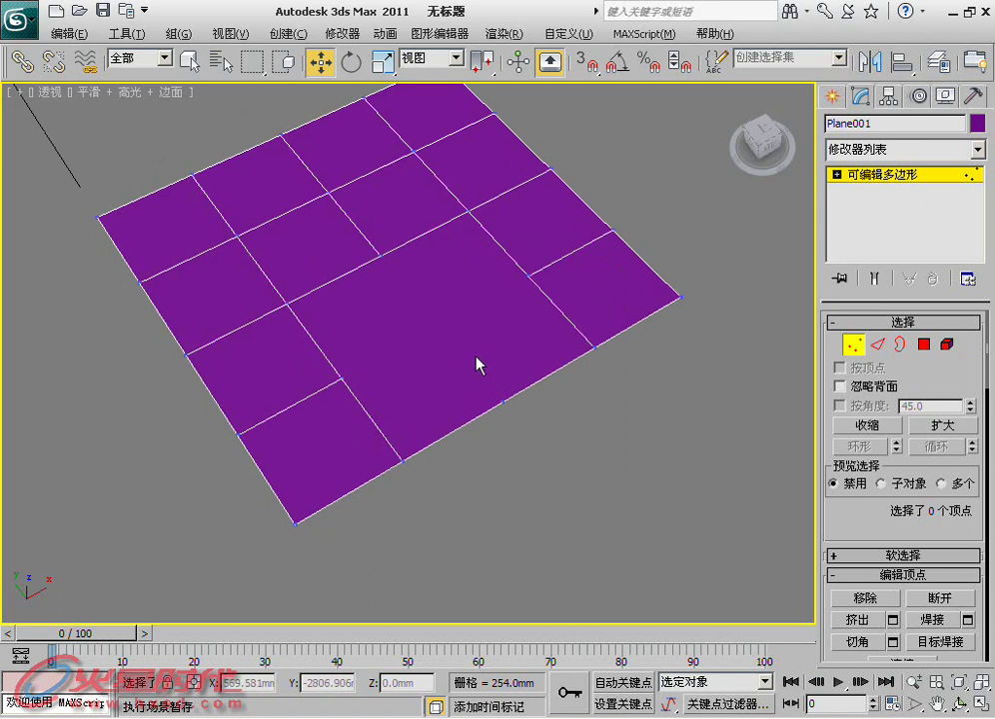
Select vertex 17 near the top of the plane.
drag(475, 363, 517, 450)
click(517, 444)
middle_drag(496, 360, 505, 425)
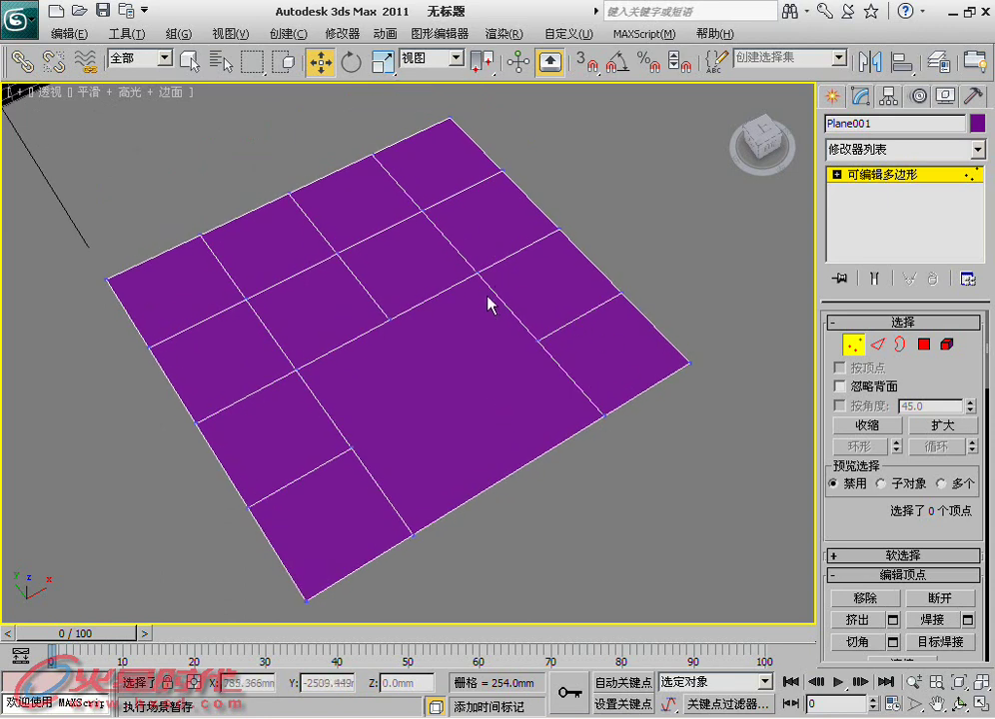
click(420, 206)
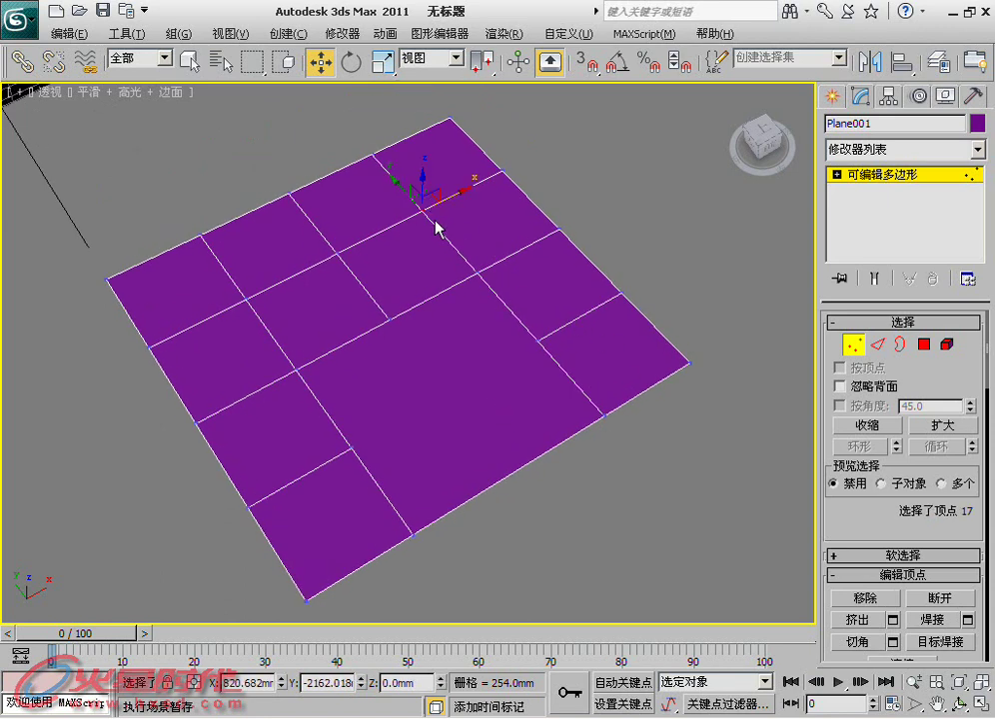
Target-weld the vertex near the plane's top onto the neighbouring vertex on its top edge.
right_click(405, 191)
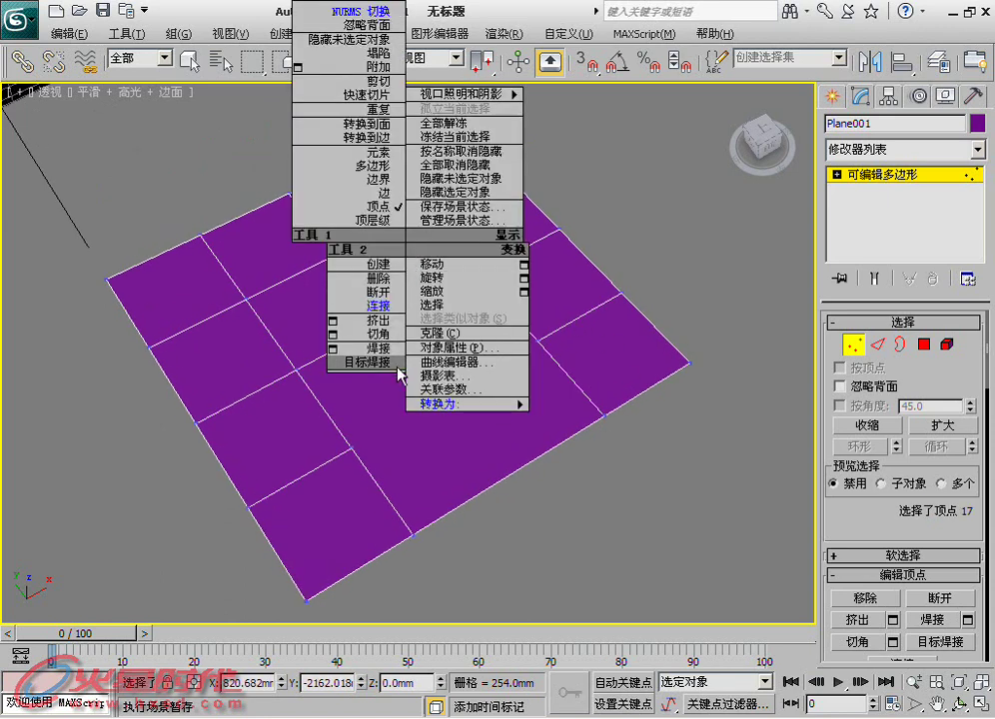
click(305, 362)
click(420, 211)
click(372, 153)
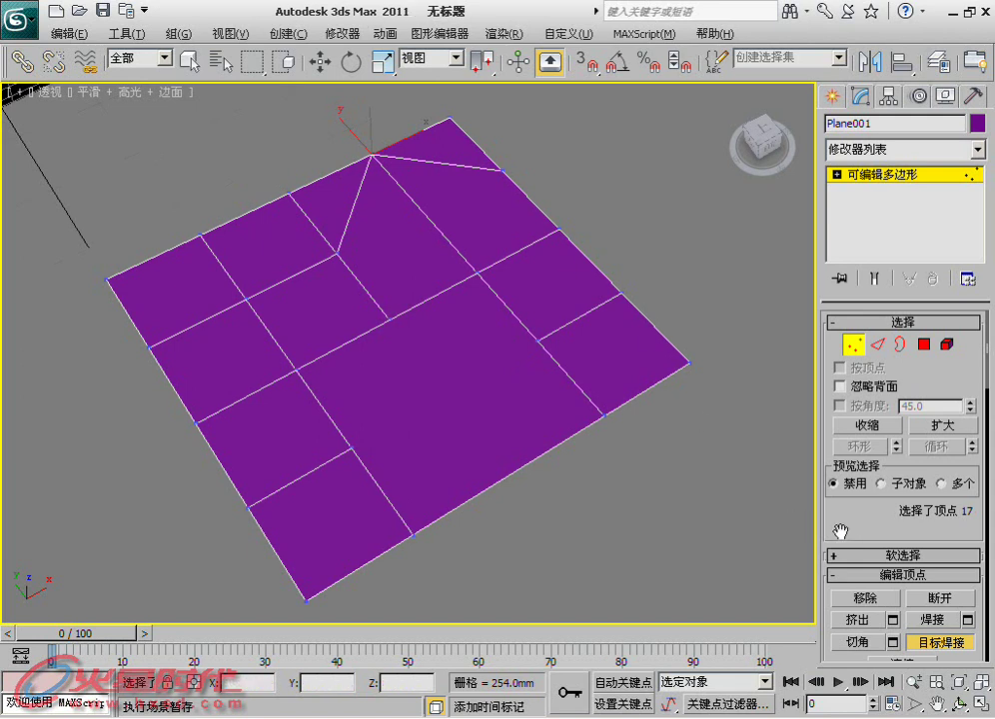
Expand the Editable Poly entry in the modifier stack to reveal its sub-object levels.
scroll(839, 530, down, 2)
scroll(854, 499, down, 2)
scroll(869, 469, down, 2)
scroll(877, 450, down, 2)
scroll(883, 369, up, 2)
click(836, 174)
Switch to Edge level and enable Edit Triangulation to show the hidden triangle diagonals.
click(862, 204)
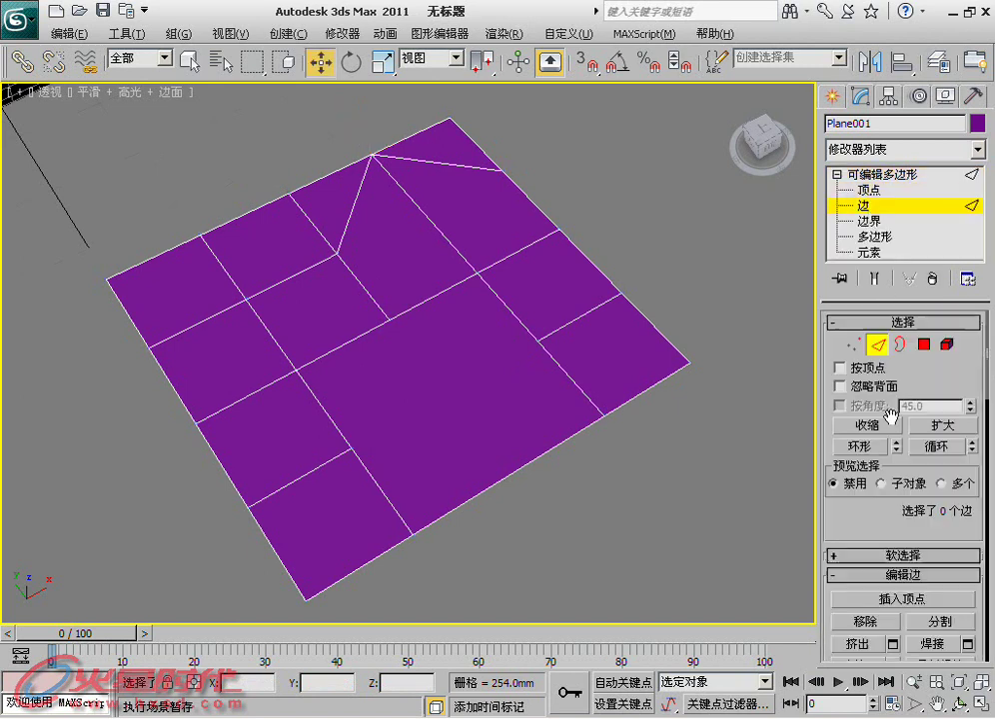
scroll(877, 461, down, 5)
scroll(881, 461, down, 4)
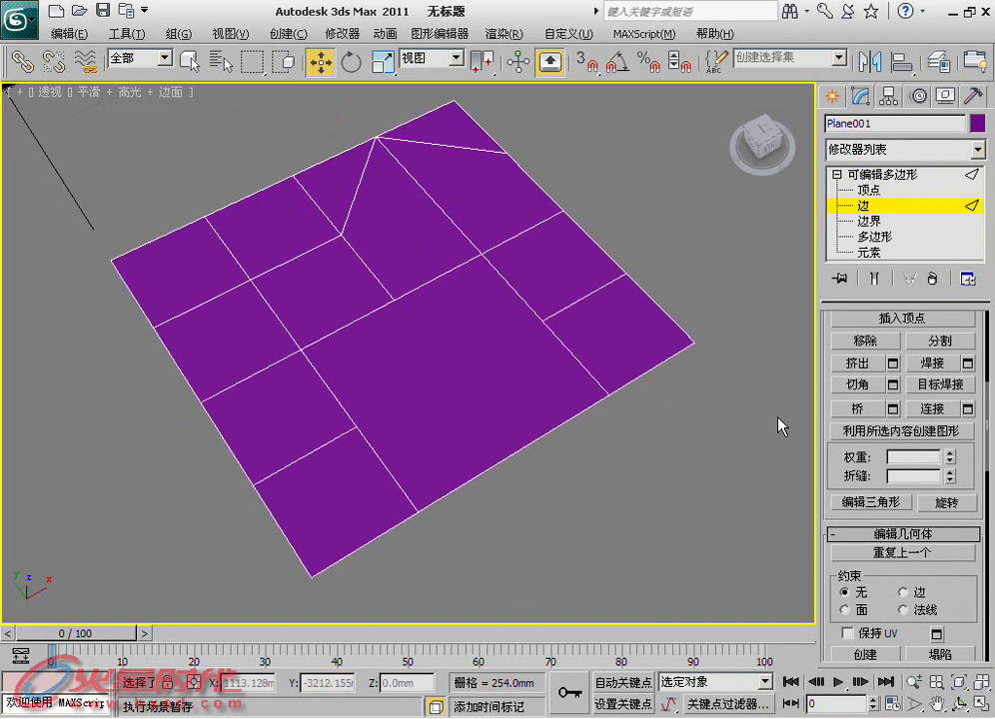
click(876, 504)
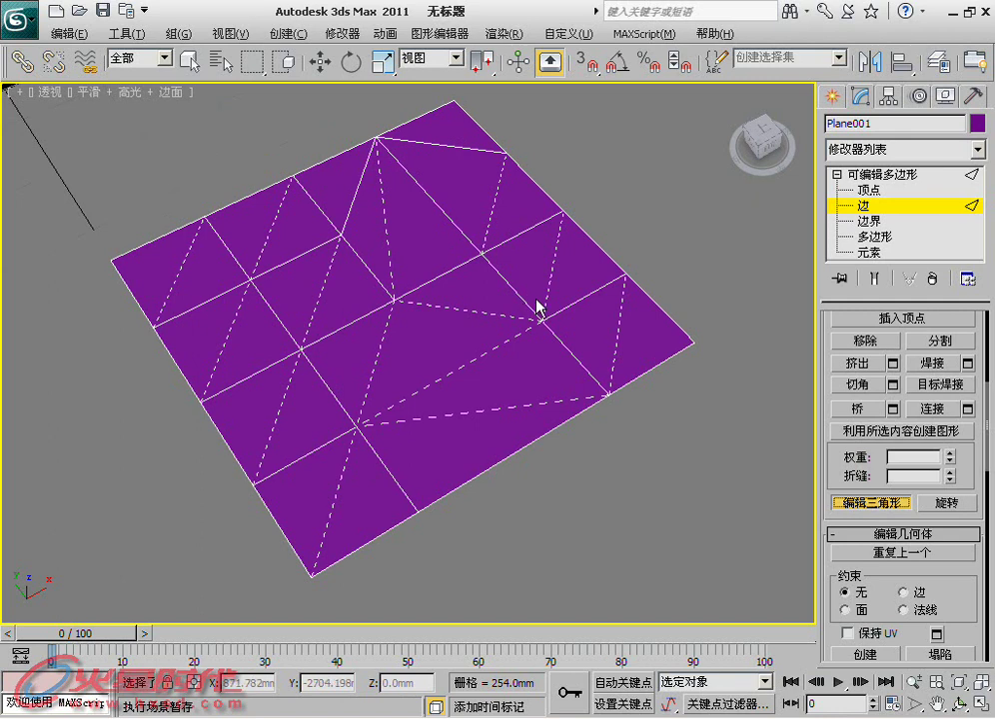
click(873, 504)
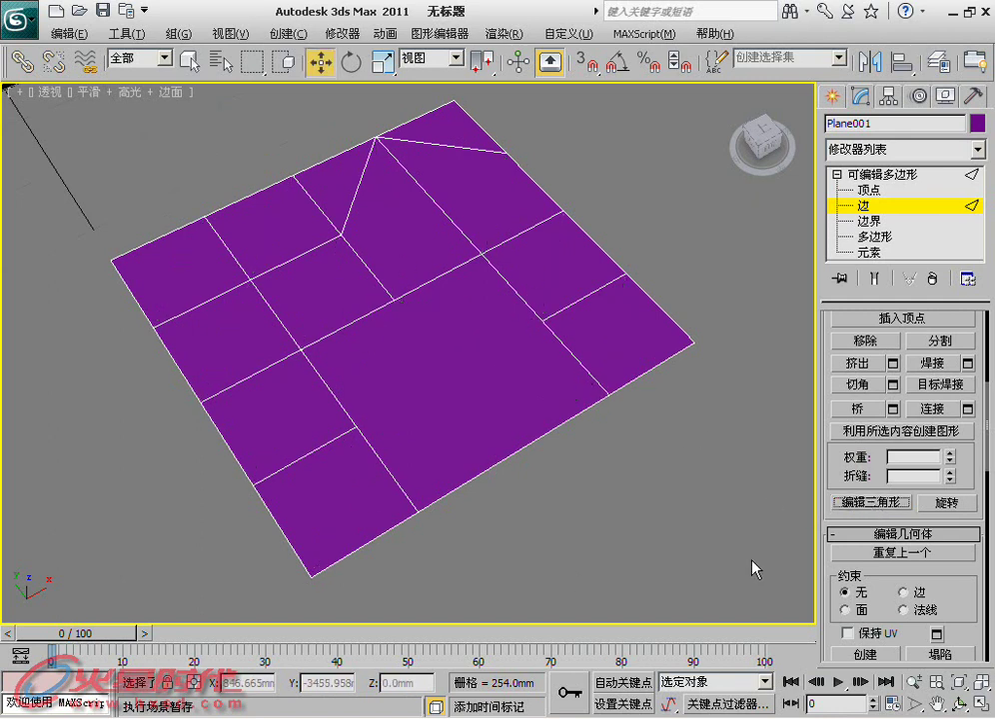
key(semicolon)
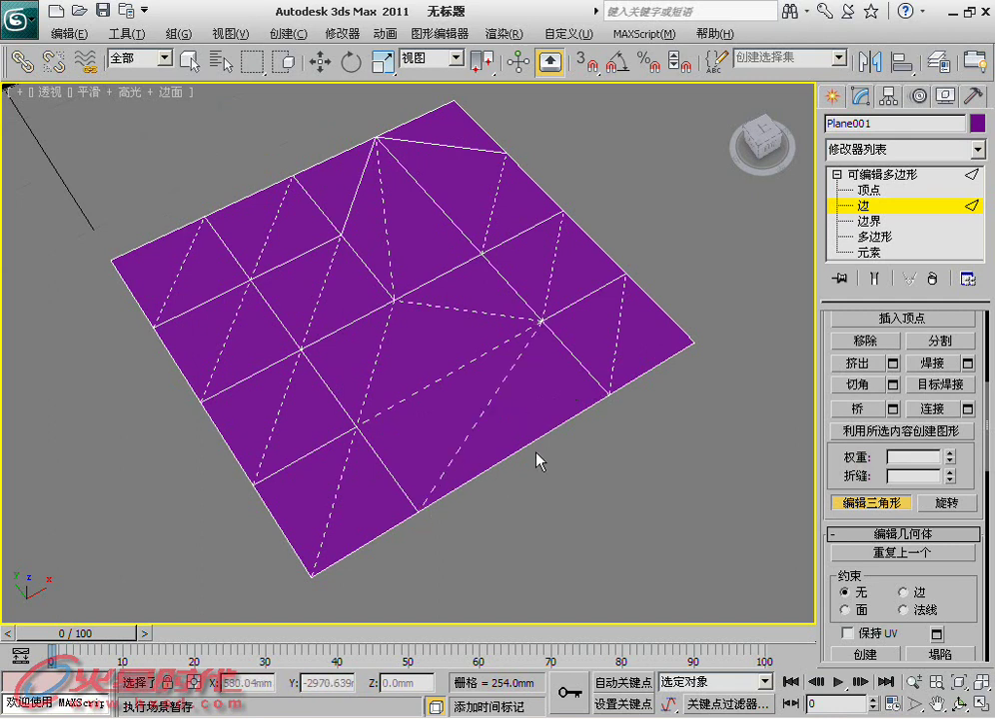
Draw three new diagonals across the merged face and welded area, then orbit the view flatter.
mouse_move(520, 435)
middle_down()
mouse_move(459, 471)
mouse_move(448, 446)
middle_up()
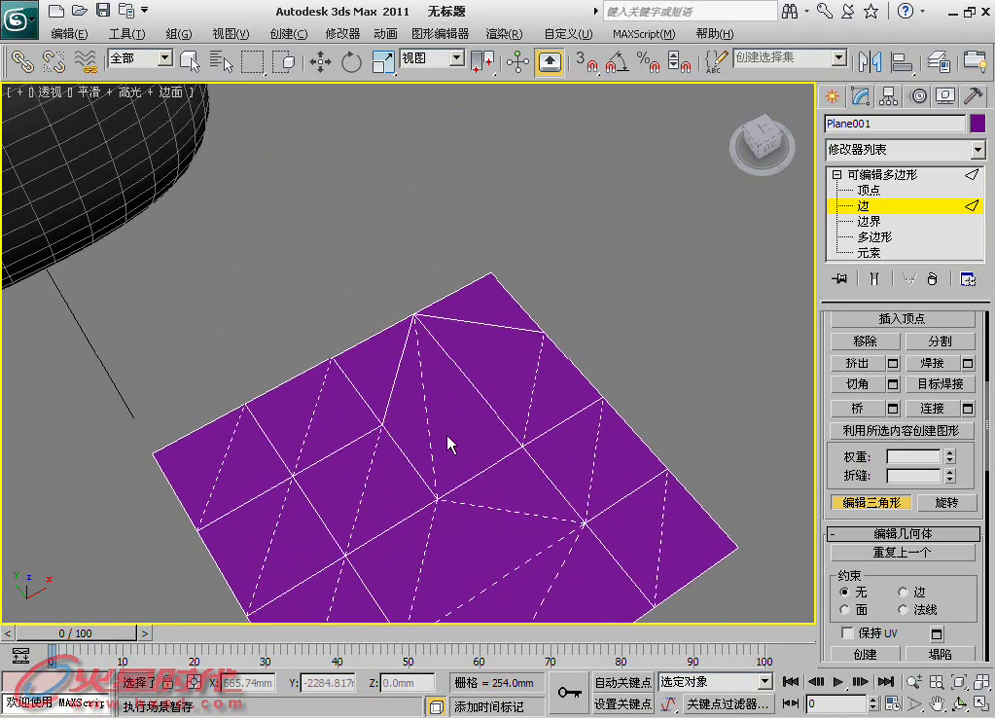
click(379, 423)
click(521, 446)
click(602, 400)
click(410, 310)
click(542, 333)
click(523, 448)
alt+middle_drag(515, 489, 742, 428)
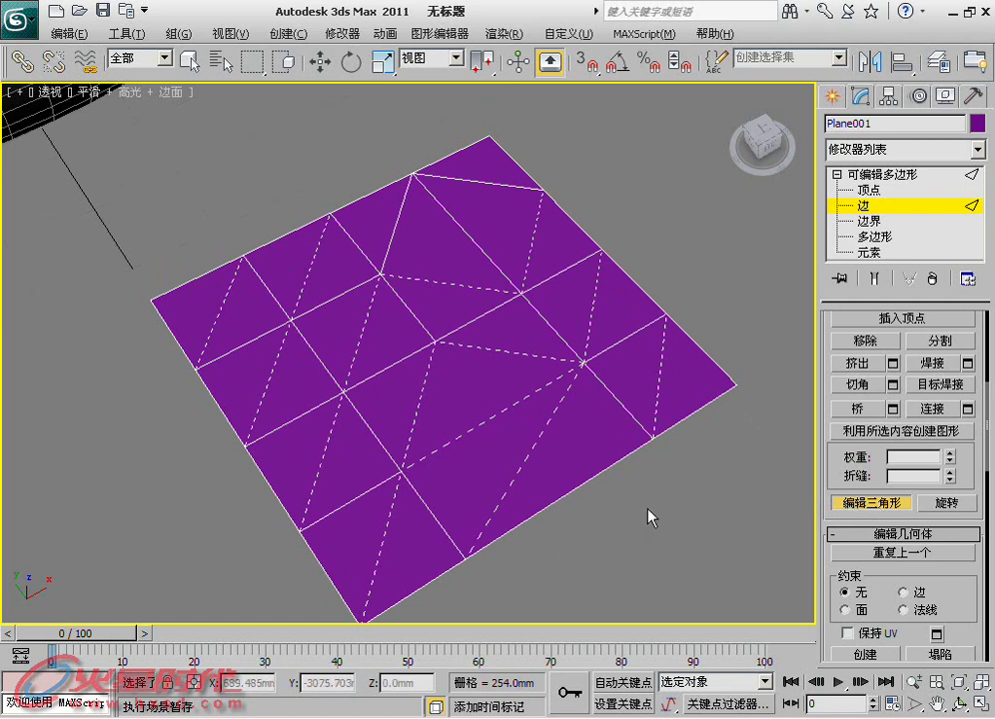
click(944, 502)
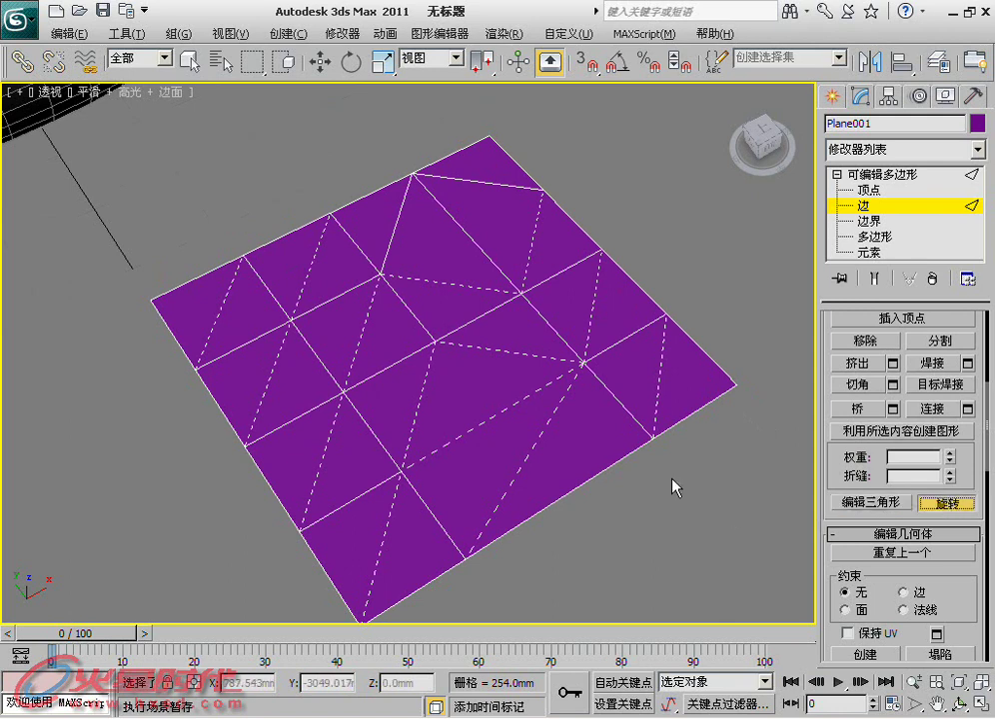
Turn the hidden diagonals in the quads right of centre so they run toward the right corners.
middle_drag(673, 485, 638, 485)
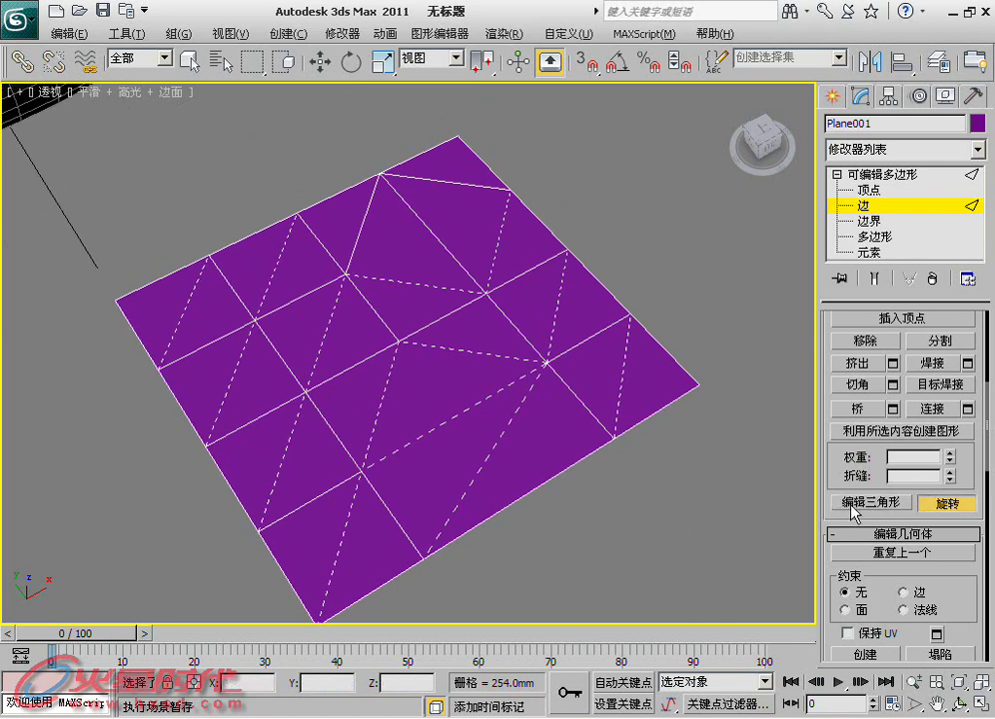
middle_drag(753, 501, 607, 497)
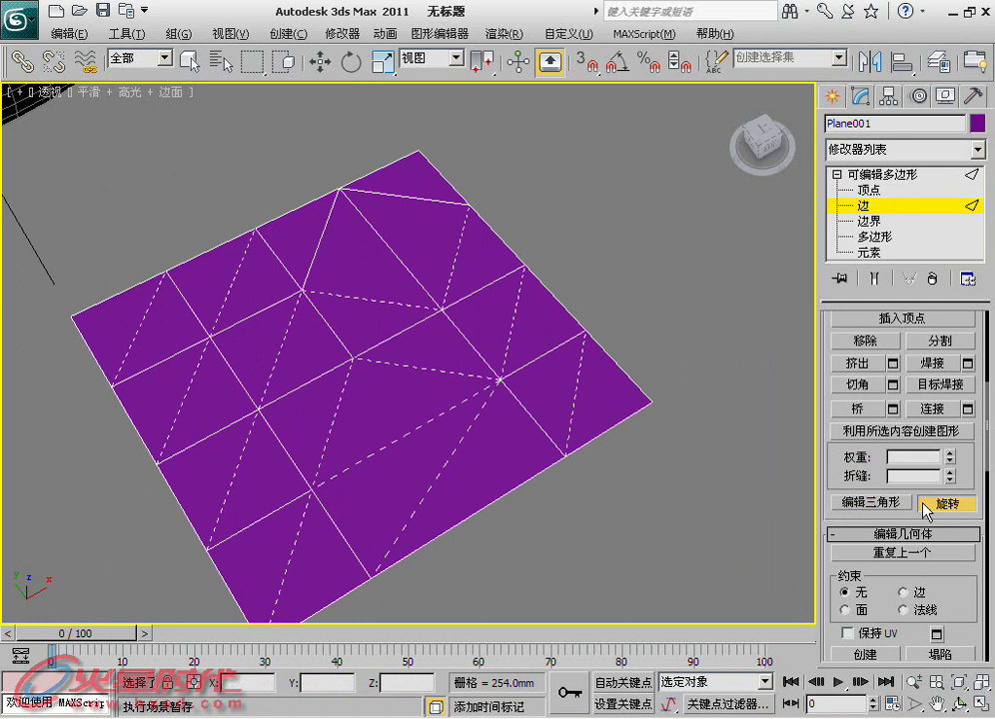
click(573, 402)
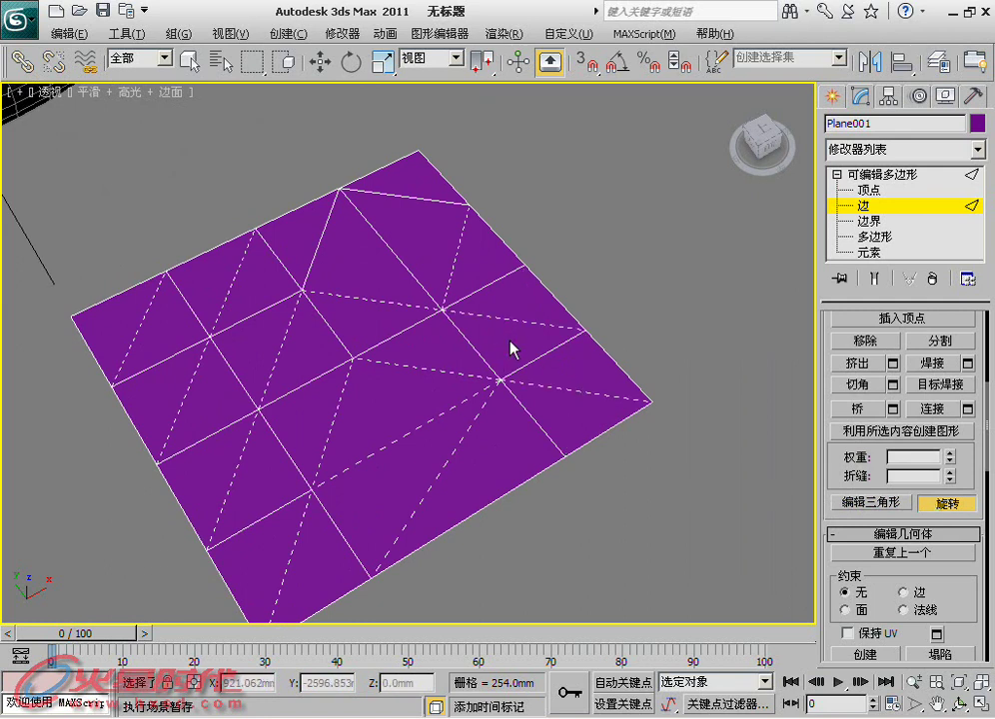
click(516, 319)
click(553, 388)
click(574, 397)
click(492, 315)
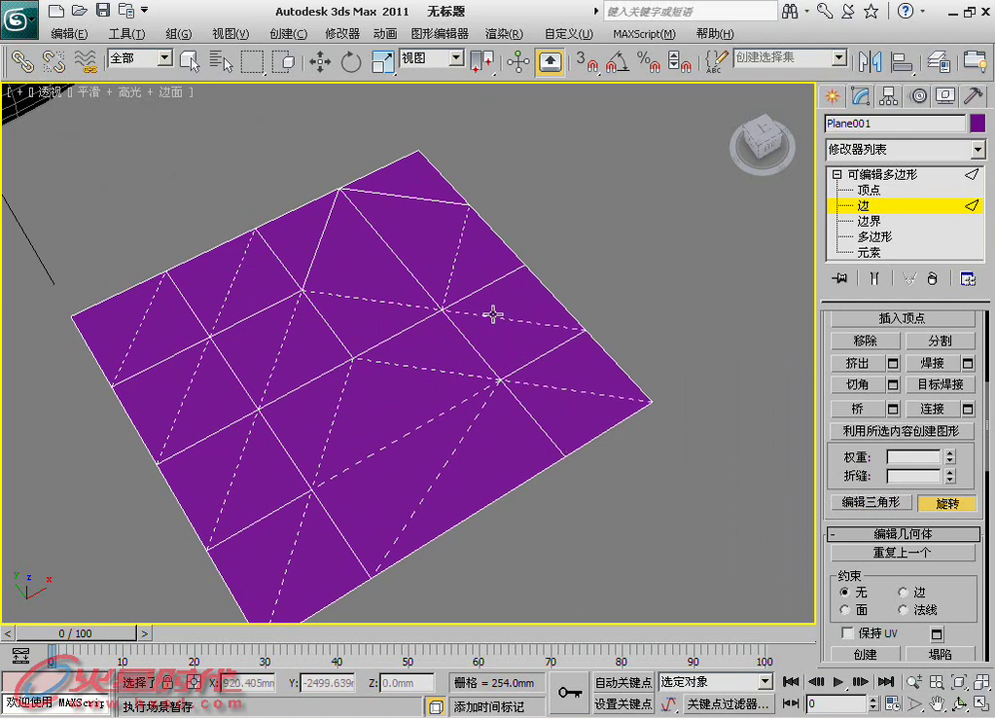
middle_drag(479, 462, 447, 462)
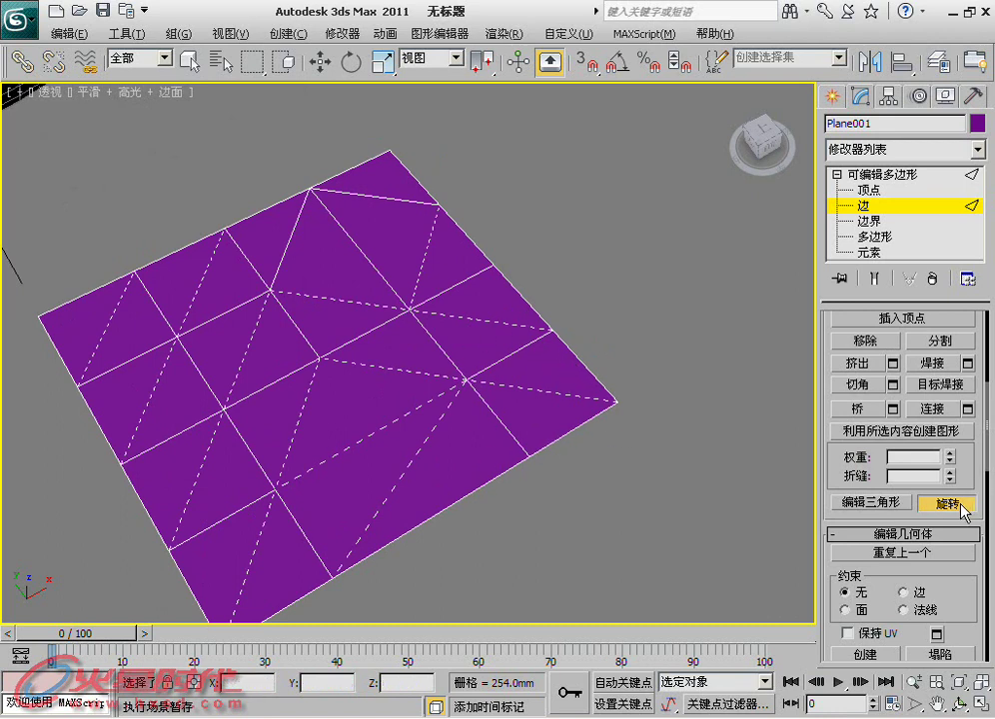
Exit Turn mode so the dashed triangle diagonals are no longer displayed.
click(949, 503)
scroll(889, 460, up, 3)
scroll(873, 375, down, 2)
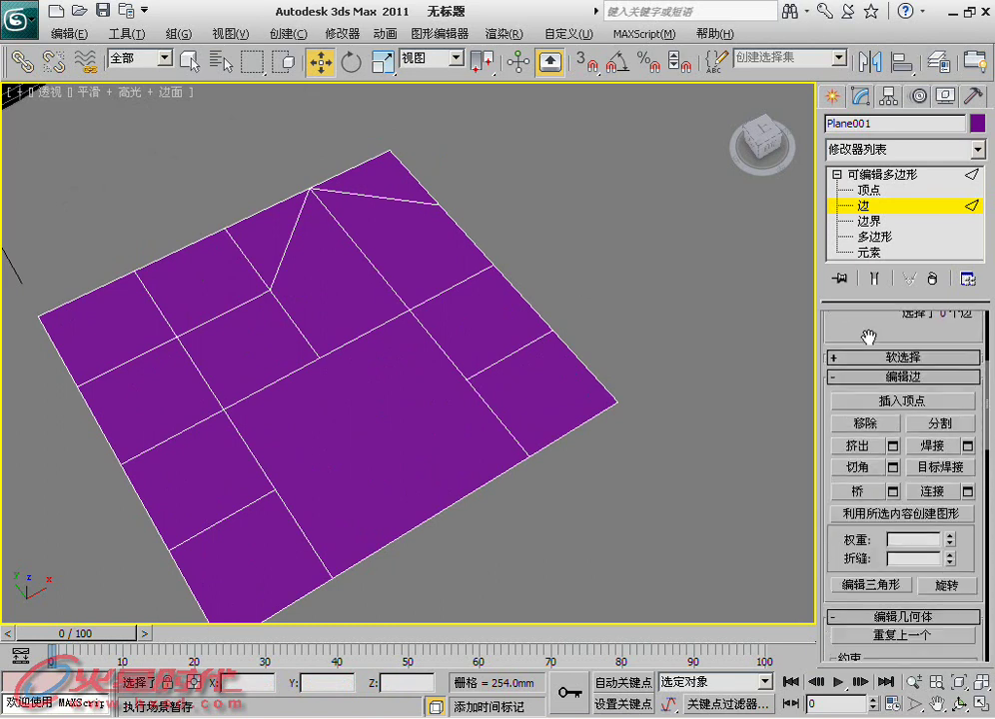
scroll(873, 374, up, 1)
scroll(874, 374, down, 1)
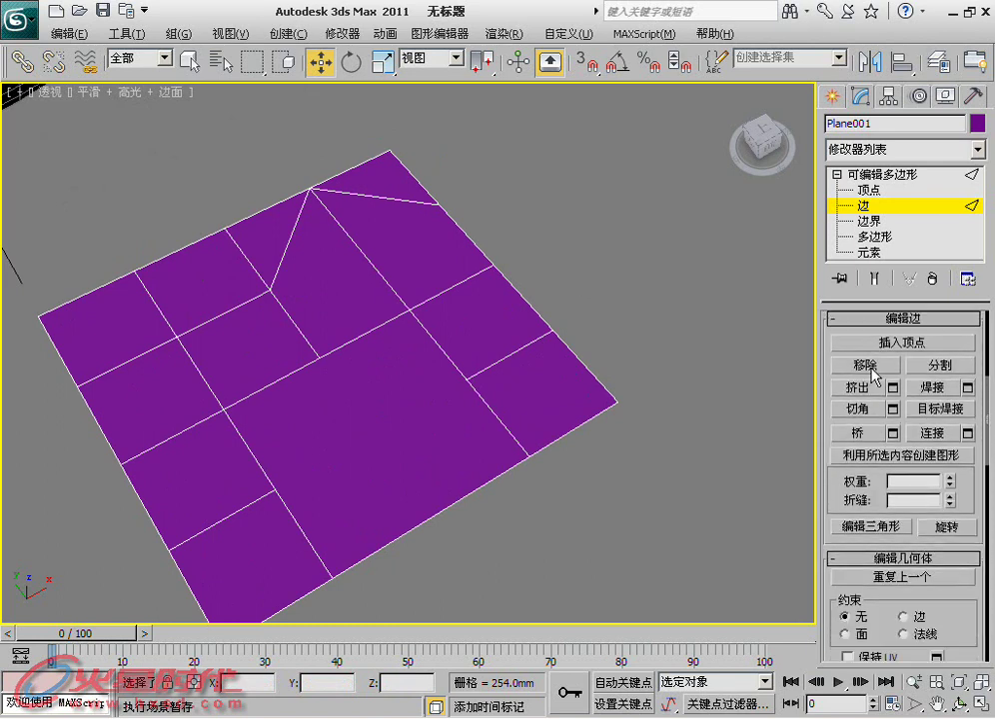